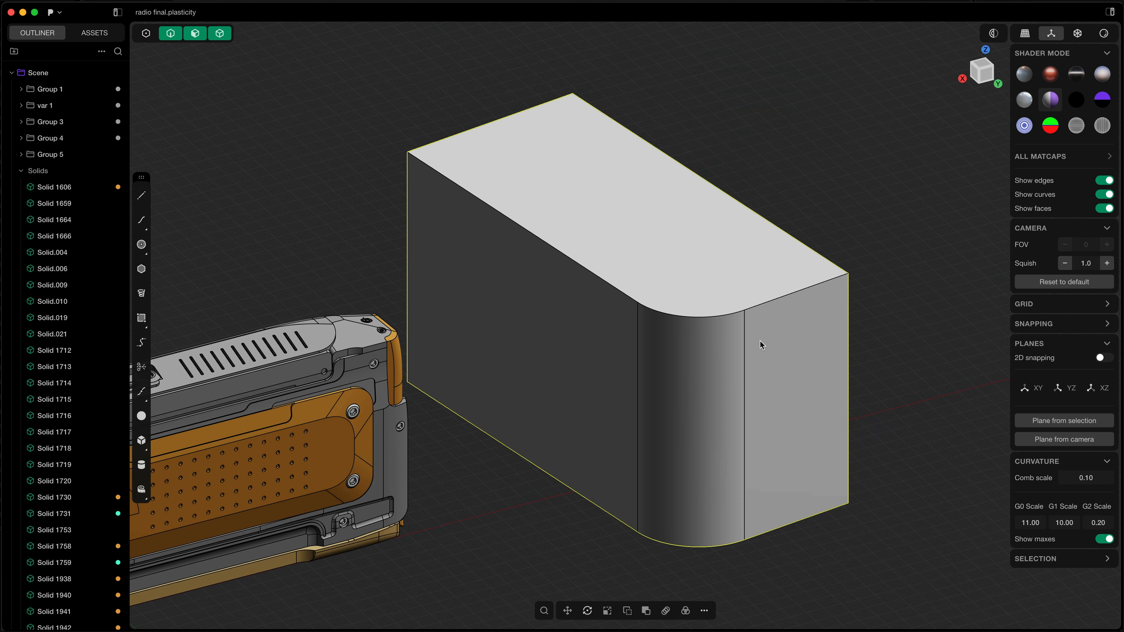
- Start an Export Hidden Line of the selected block with the rounded vertical edge
text(fhidden)
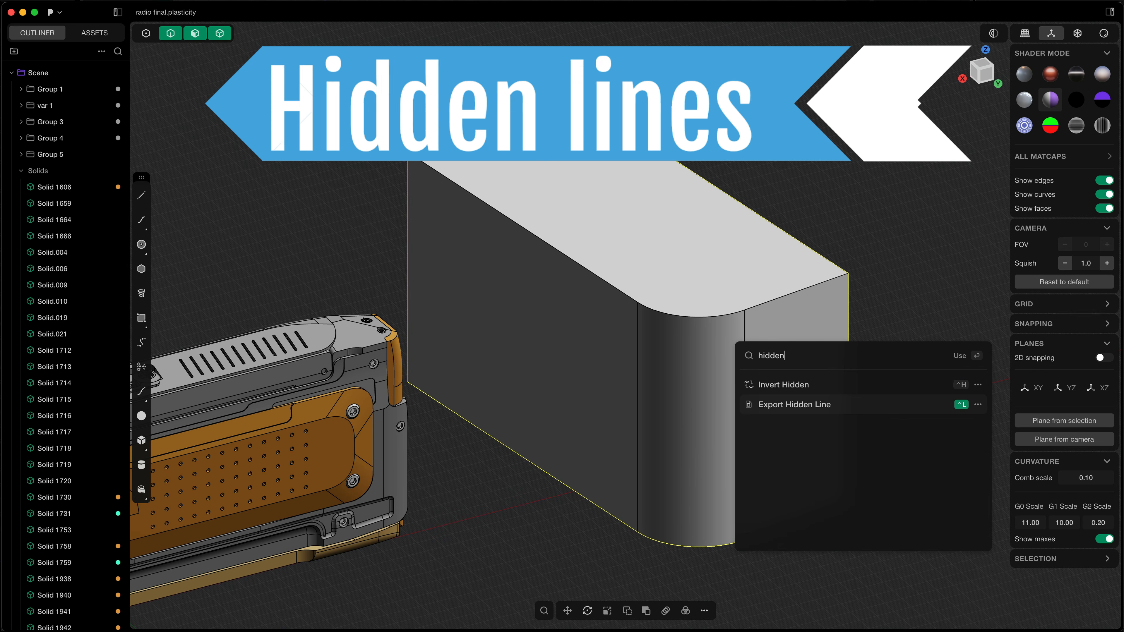
key(Return)
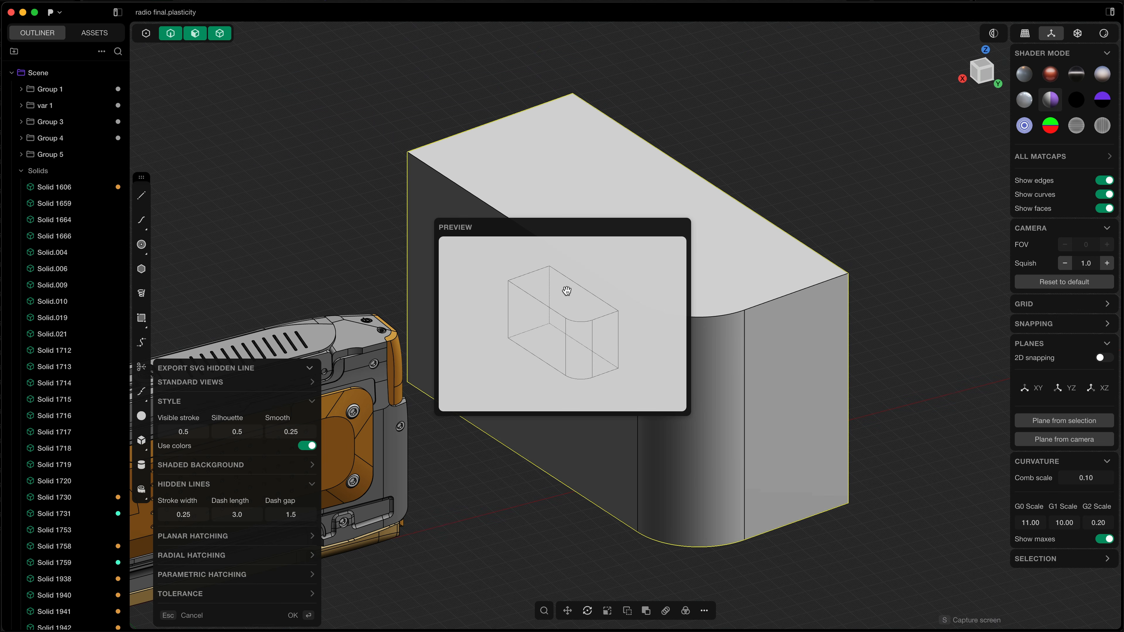
- Examine the visible, hidden and smooth edge lines of the block up close in the export preview
scroll(551, 285, up, 10)
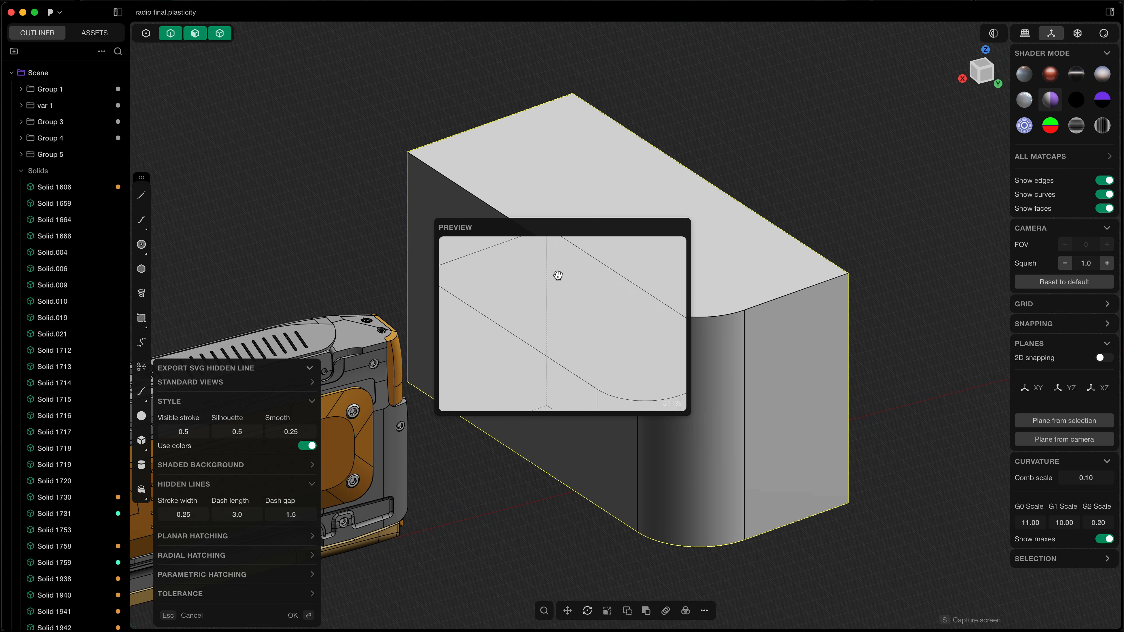
scroll(564, 295, up, 7)
mouse_move(567, 303)
mouse_down()
mouse_move(569, 313)
mouse_move(612, 311)
mouse_move(589, 320)
mouse_up()
scroll(612, 313, down, 4)
scroll(607, 313, up, 2)
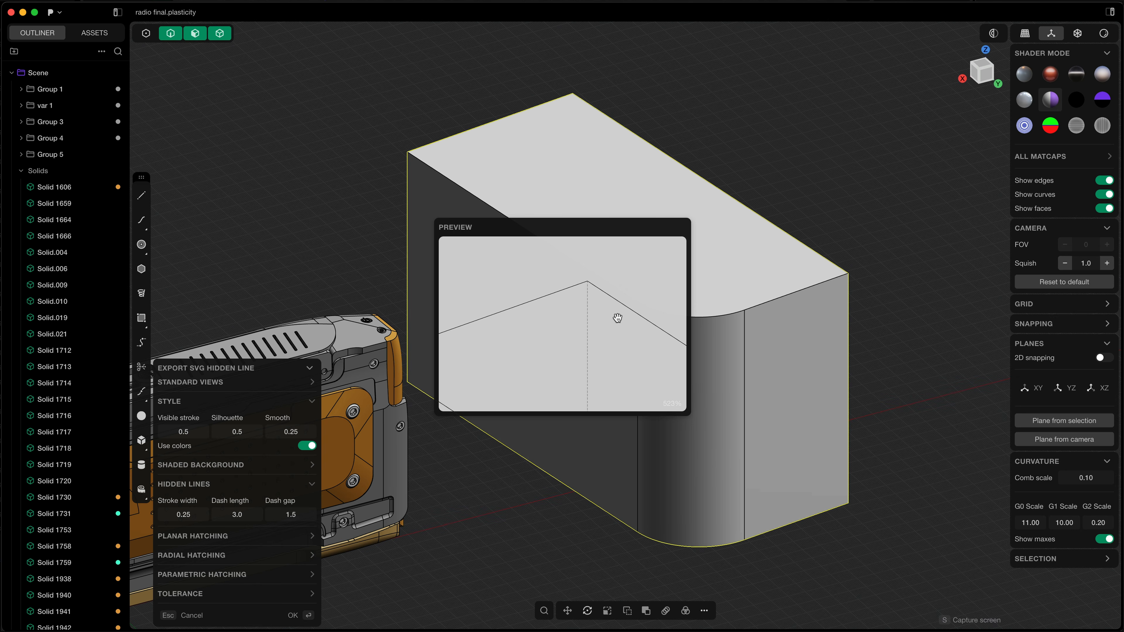
scroll(591, 300, up, 3)
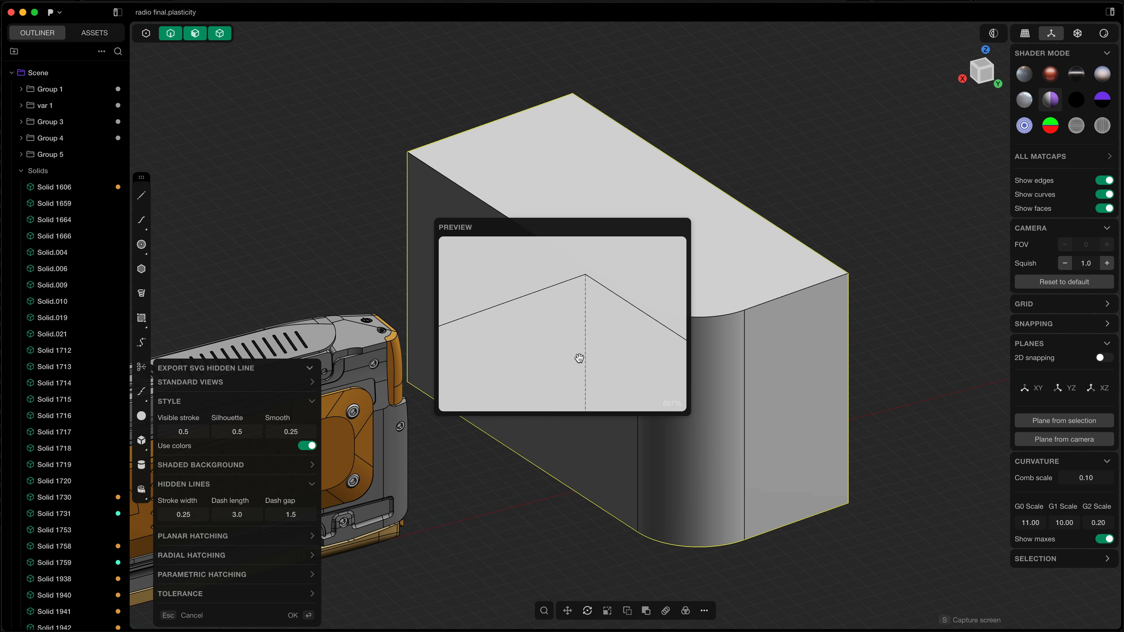
scroll(598, 374, down, 5)
scroll(598, 375, down, 2)
scroll(582, 334, up, 5)
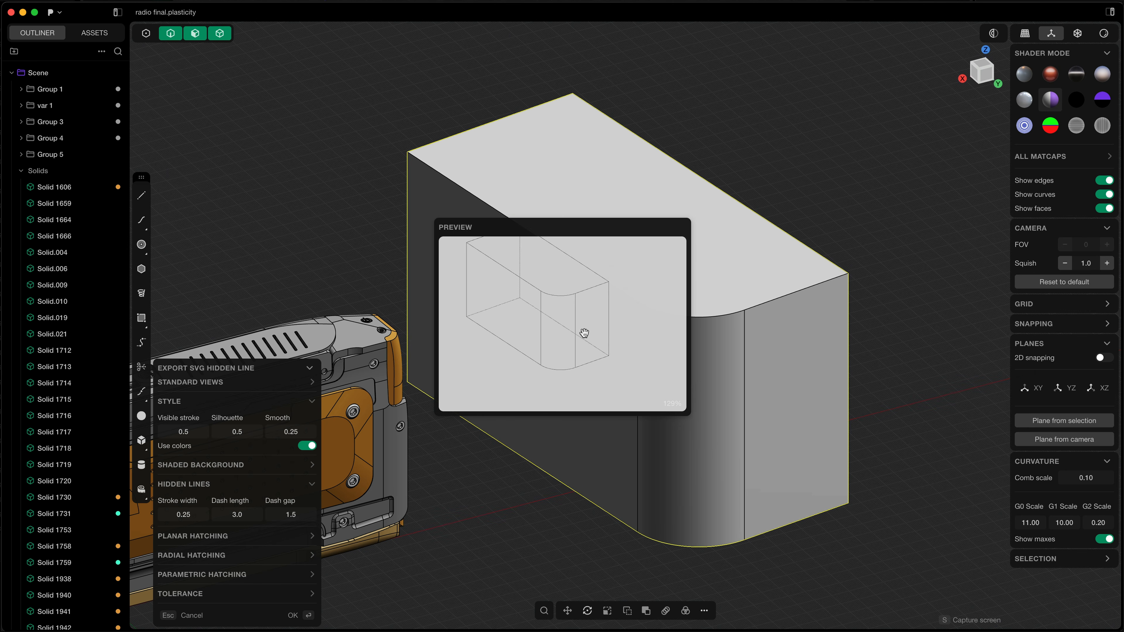
scroll(595, 337, up, 3)
scroll(594, 339, up, 5)
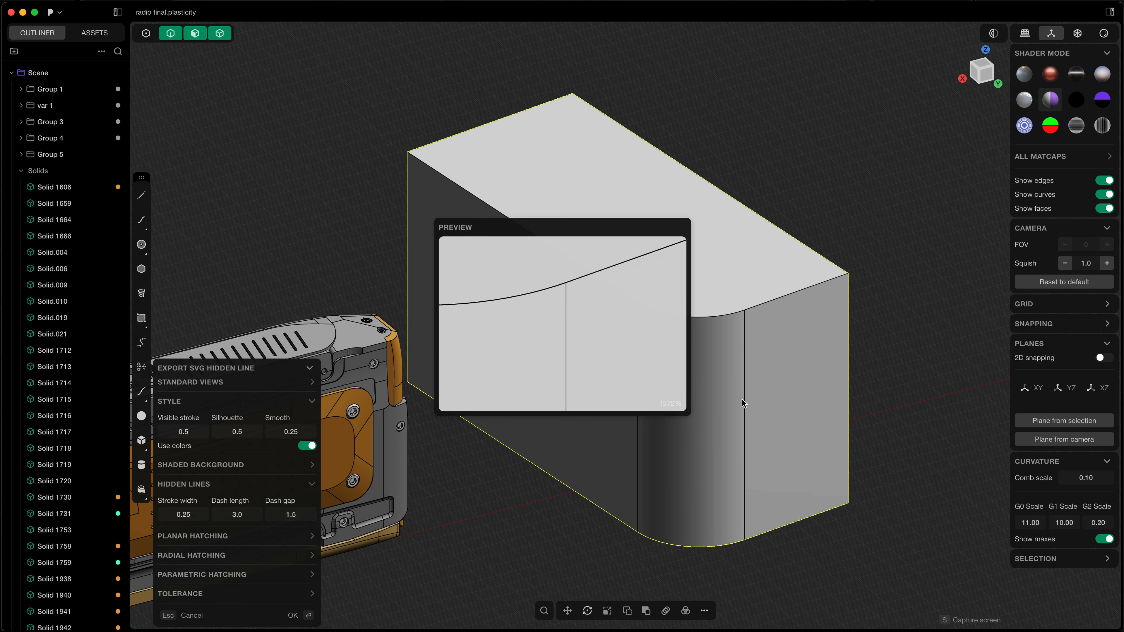
scroll(613, 325, down, 10)
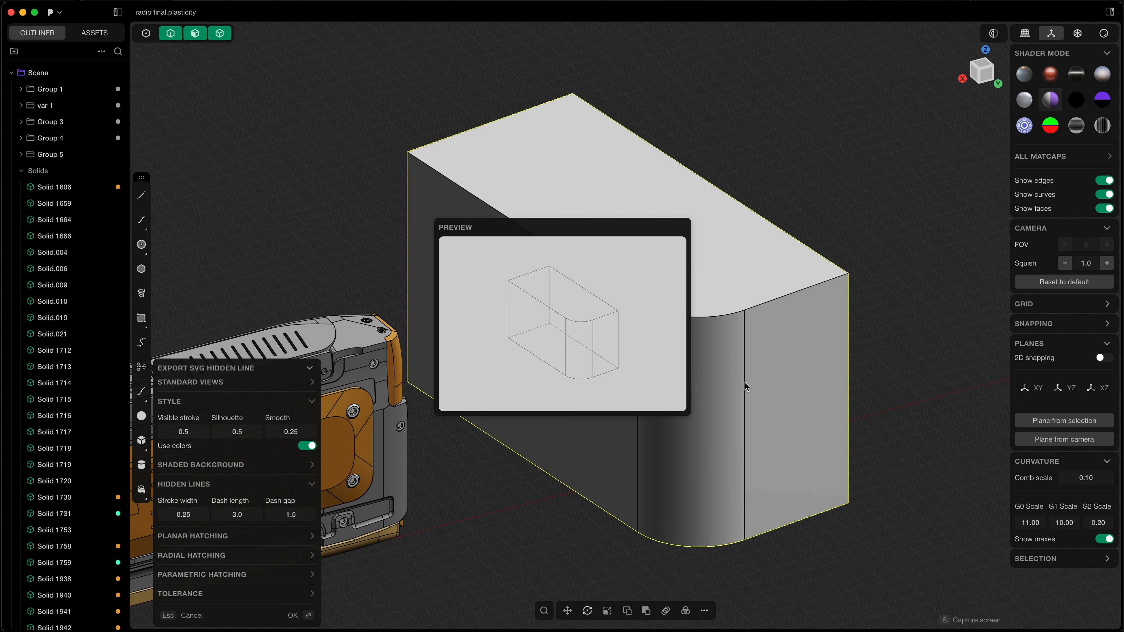
scroll(584, 333, up, 8)
scroll(560, 318, up, 8)
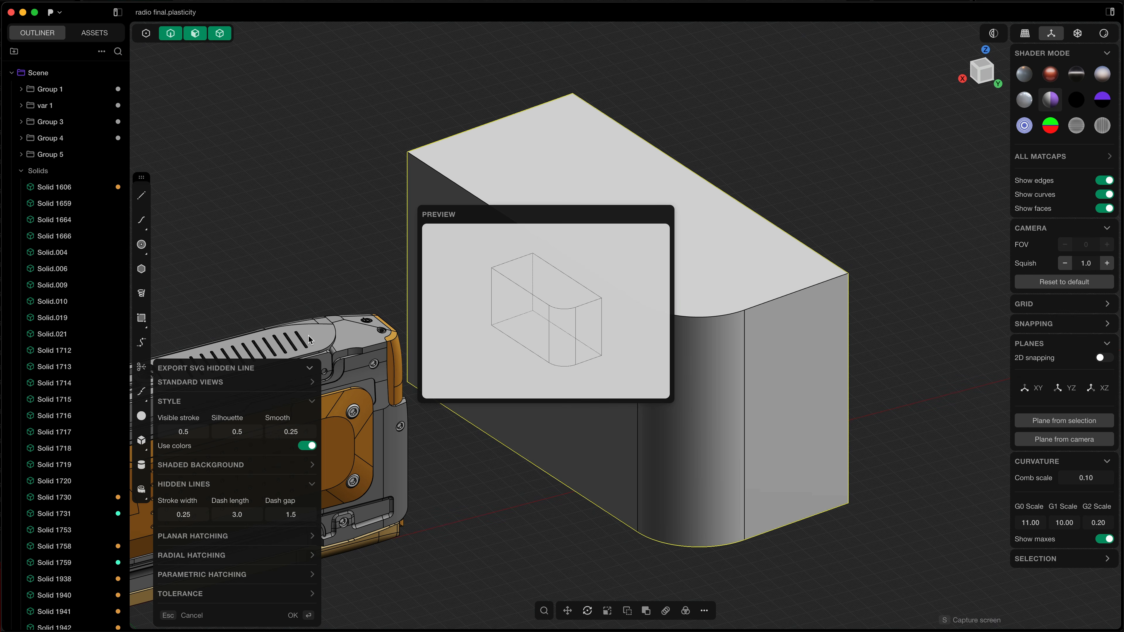
- Enable the standard views layout and the shaded background for the hidden line export
click(312, 383)
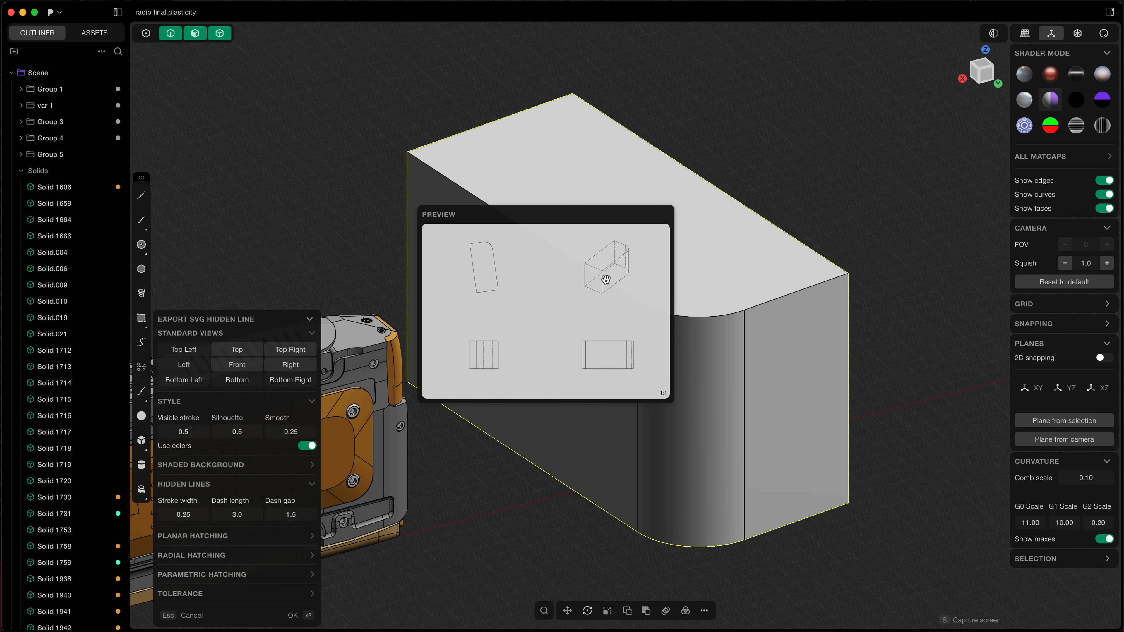
scroll(614, 285, up, 3)
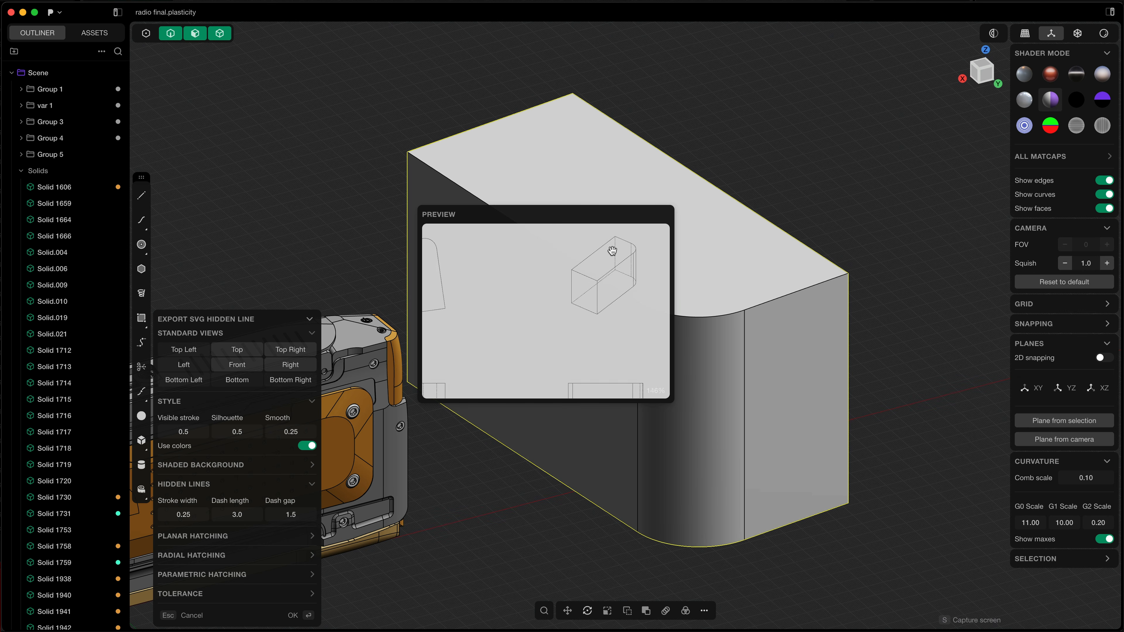
click(311, 470)
scroll(560, 295, down, 3)
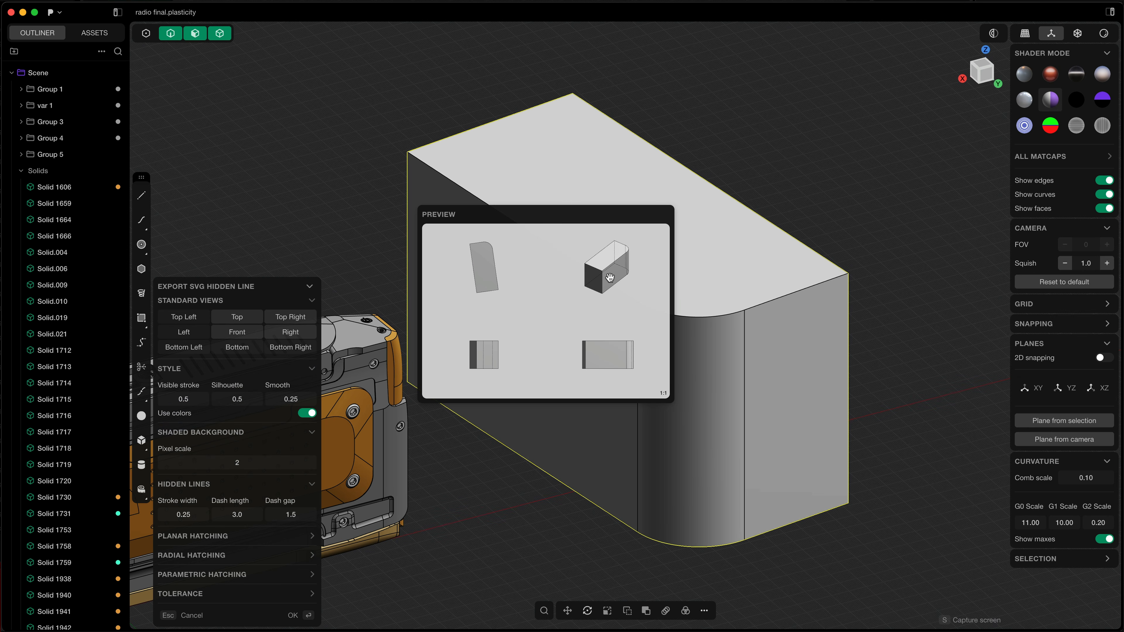
scroll(609, 277, up, 3)
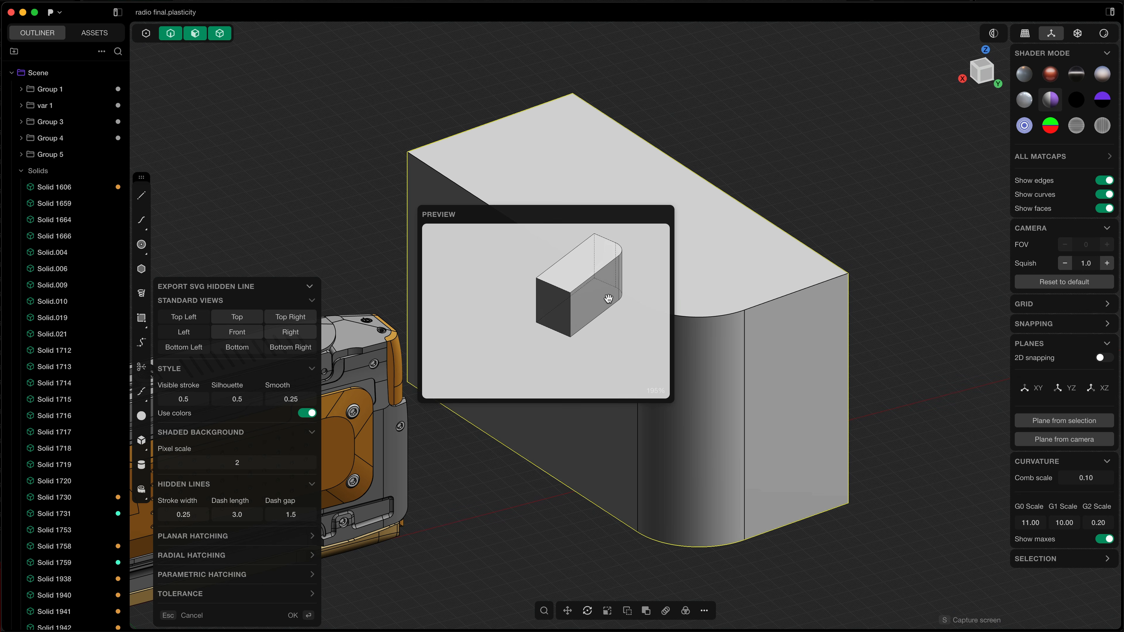
scroll(600, 306, down, 3)
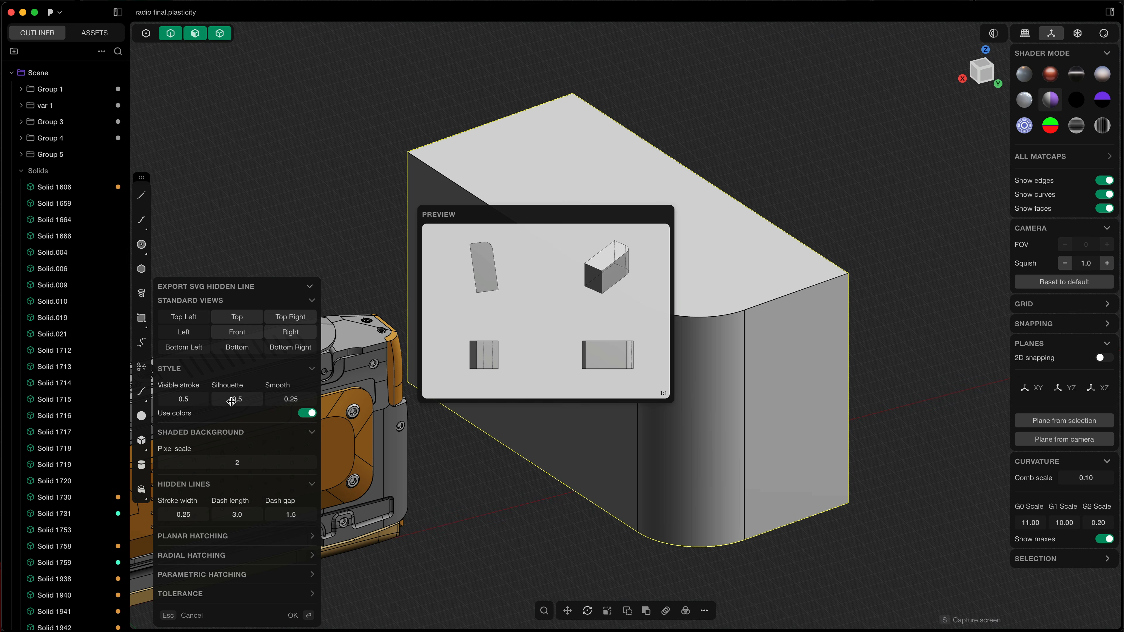
- Set the silhouette stroke of the hidden line export to 2.4
mouse_move(233, 400)
mouse_down()
mouse_move(288, 399)
mouse_move(235, 398)
mouse_up()
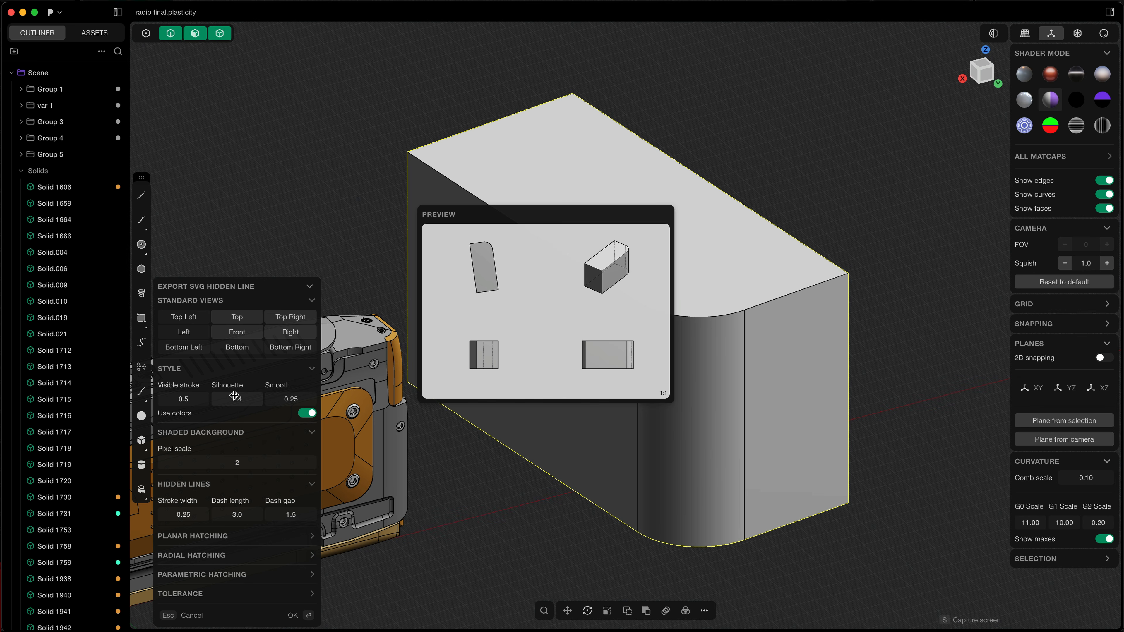
scroll(605, 253, up, 10)
drag(597, 288, 511, 301)
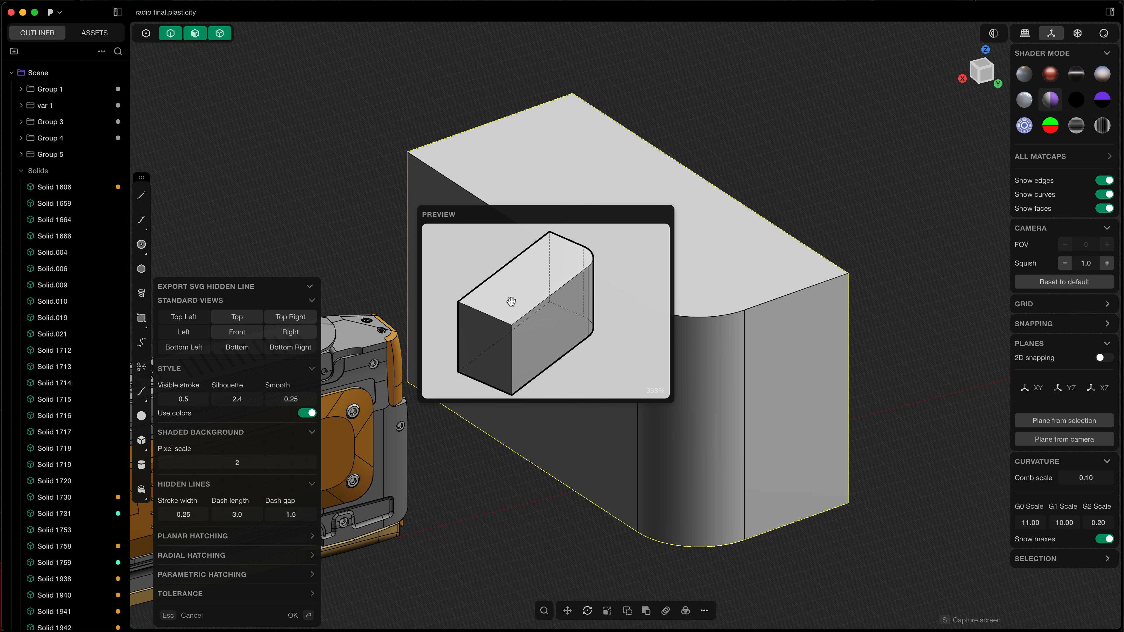
- Enable planar hatching with a spacing of 0.01 and tilt its axis with a Y value of 0.48
click(309, 537)
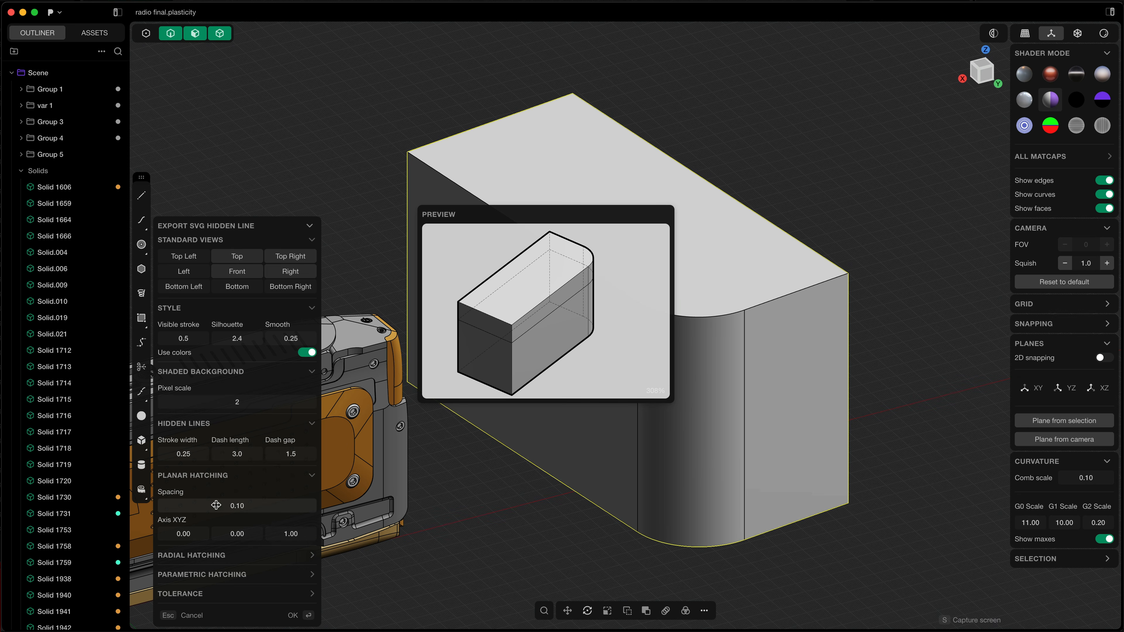
mouse_move(218, 505)
mouse_down()
mouse_move(239, 505)
mouse_move(229, 500)
mouse_move(253, 533)
mouse_up()
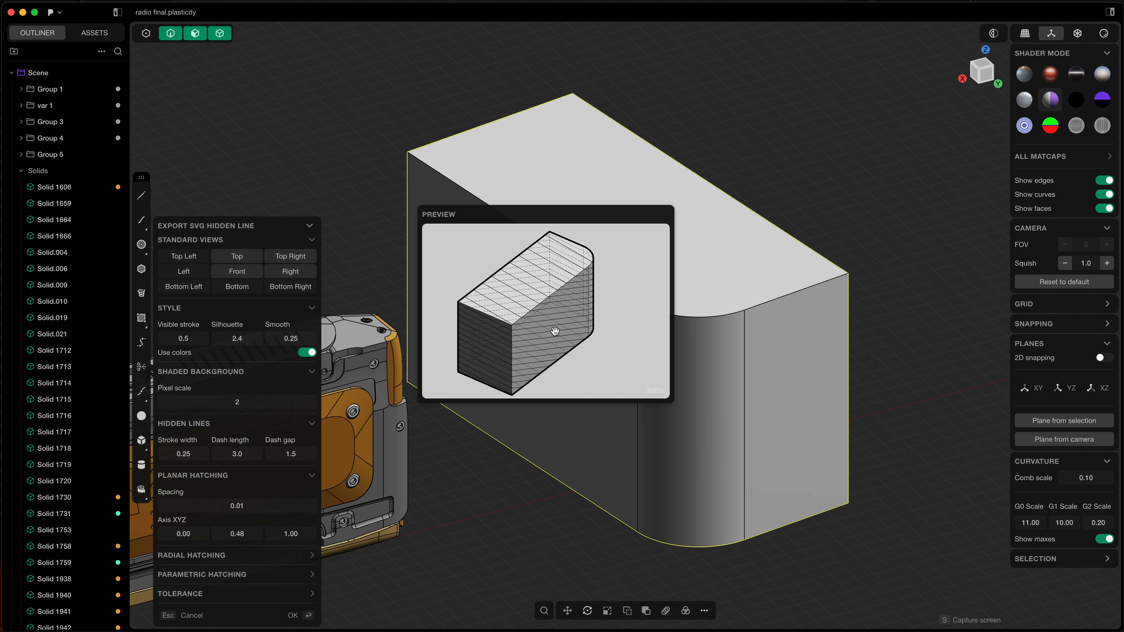
drag(556, 334, 565, 331)
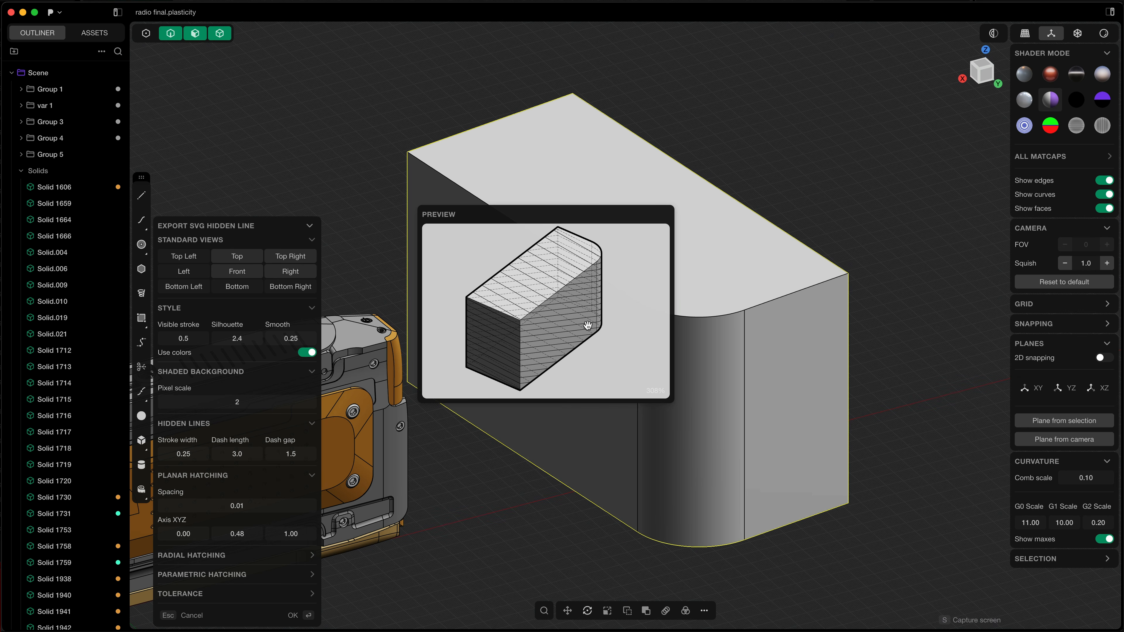
scroll(588, 325, down, 6)
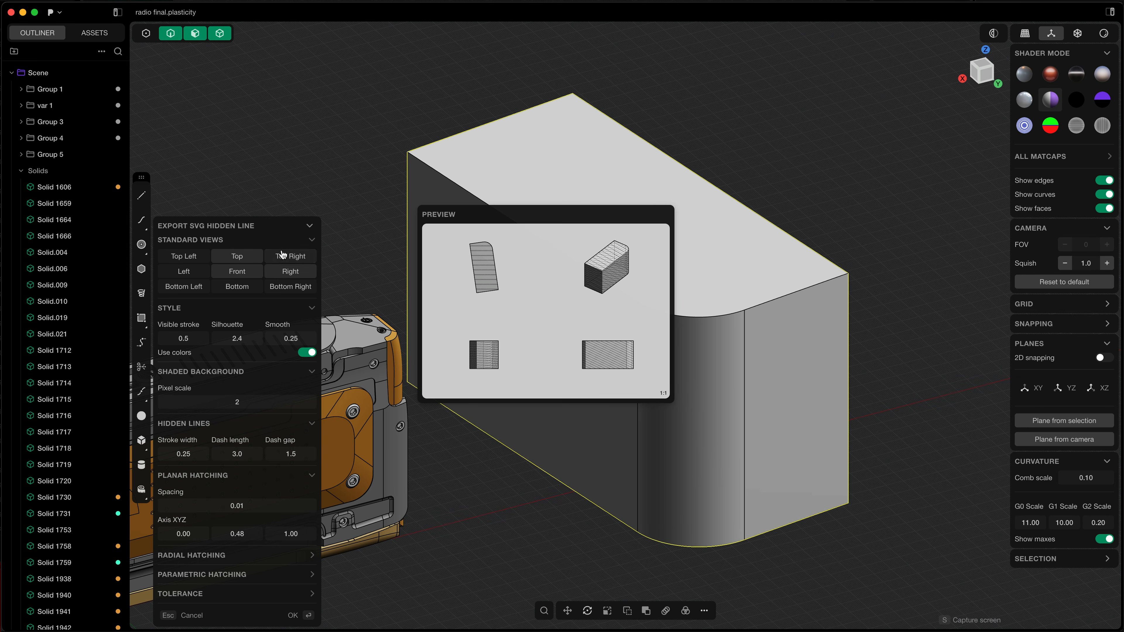
- Disable the standard views, reset the hatching axis Y value to 0.00 and export the block from a new viewing angle
click(309, 242)
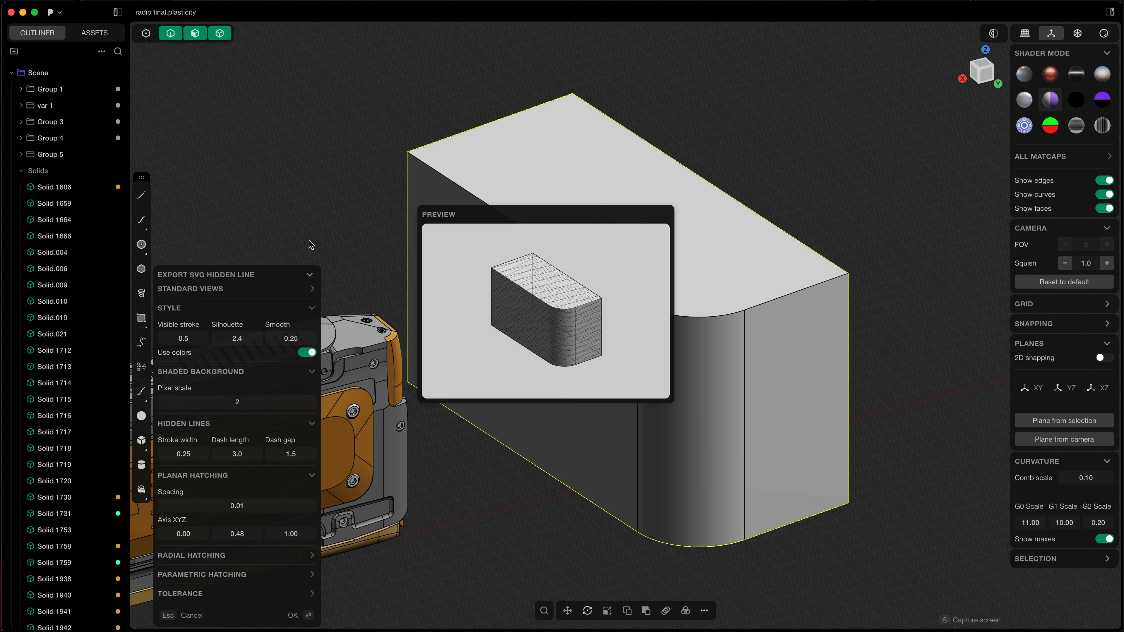
mouse_move(797, 298)
middle_down()
mouse_move(869, 295)
mouse_move(814, 304)
mouse_move(810, 288)
middle_up()
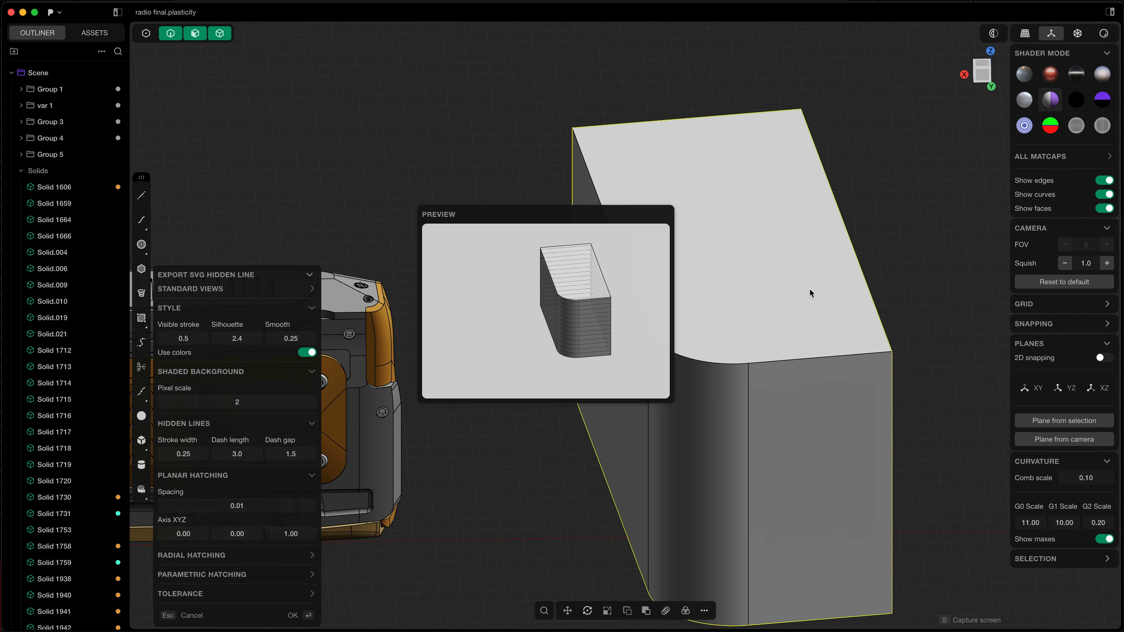
middle_drag(846, 414, 790, 363)
- Switch the camera to perspective and adjust its field of view for the hidden line drawing
click(1021, 39)
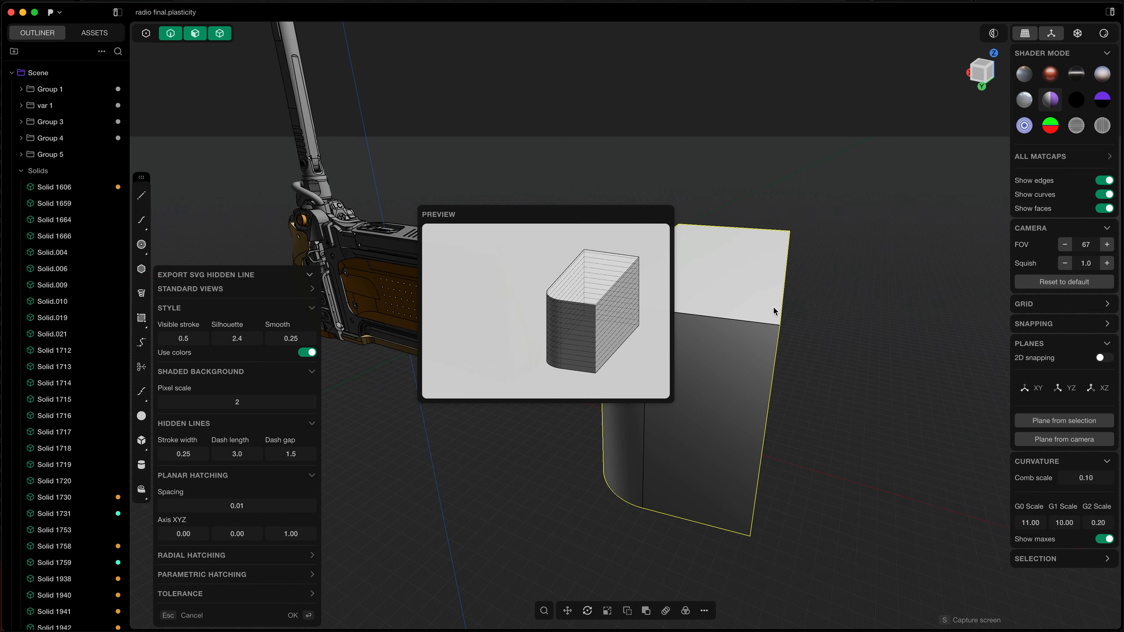
middle_drag(787, 312, 805, 291)
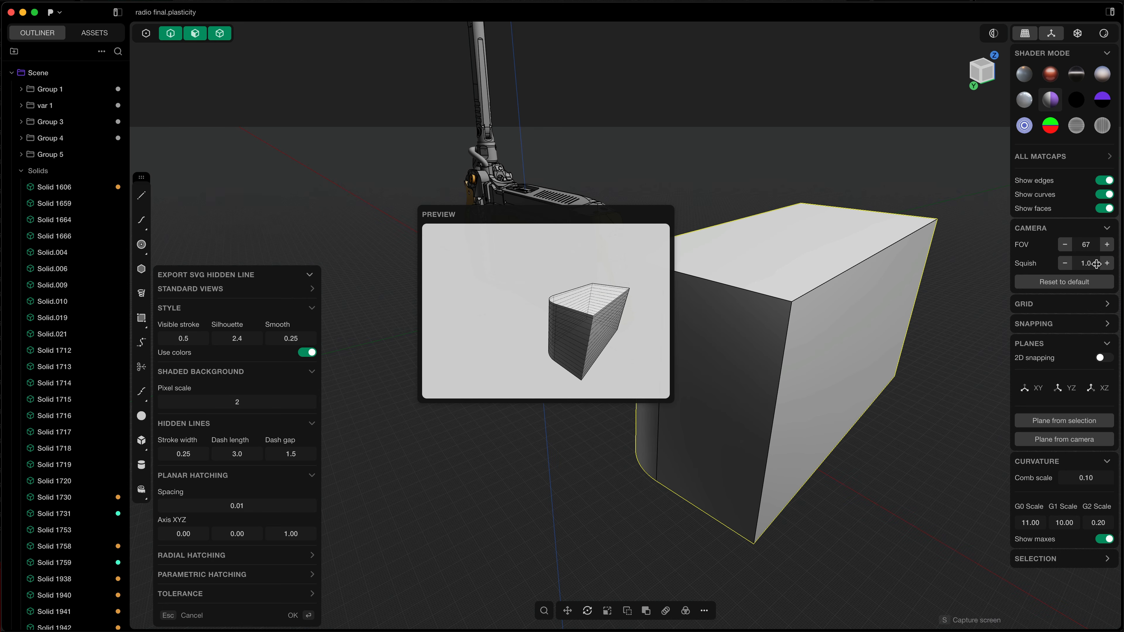
mouse_move(1086, 245)
mouse_down()
mouse_move(1115, 246)
mouse_move(1027, 246)
mouse_move(1088, 246)
mouse_up()
middle_drag(819, 364, 779, 365)
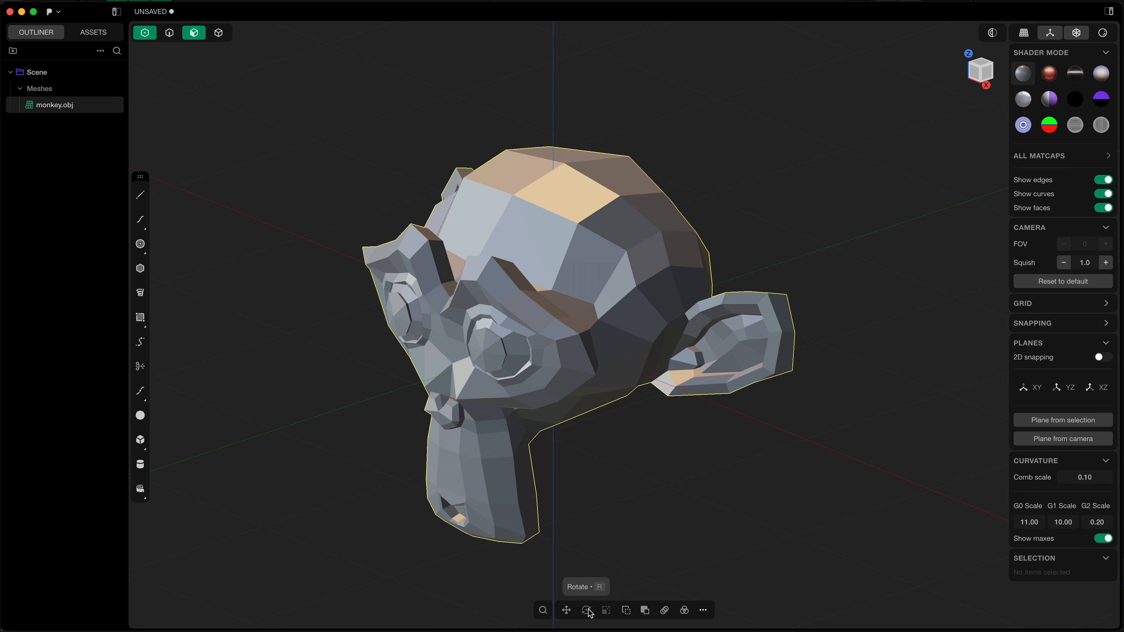
- Convert the monkey.obj mesh into smooth surface sheets with PolySplines, using merged patches
right_click(683, 477)
text(poly)
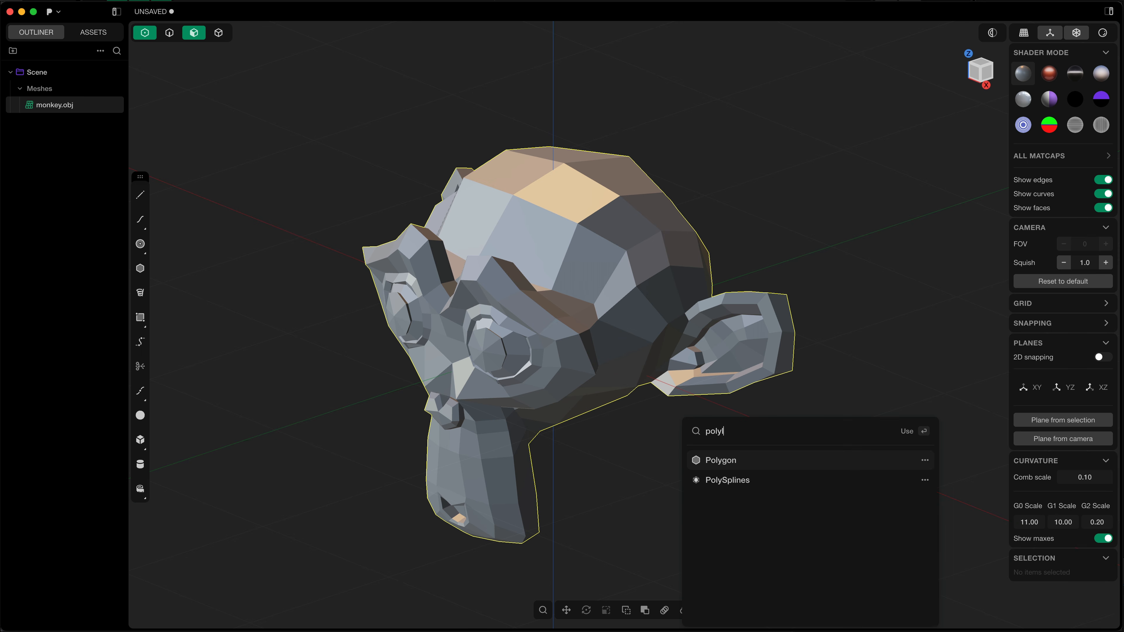
key(Down)
key(Return)
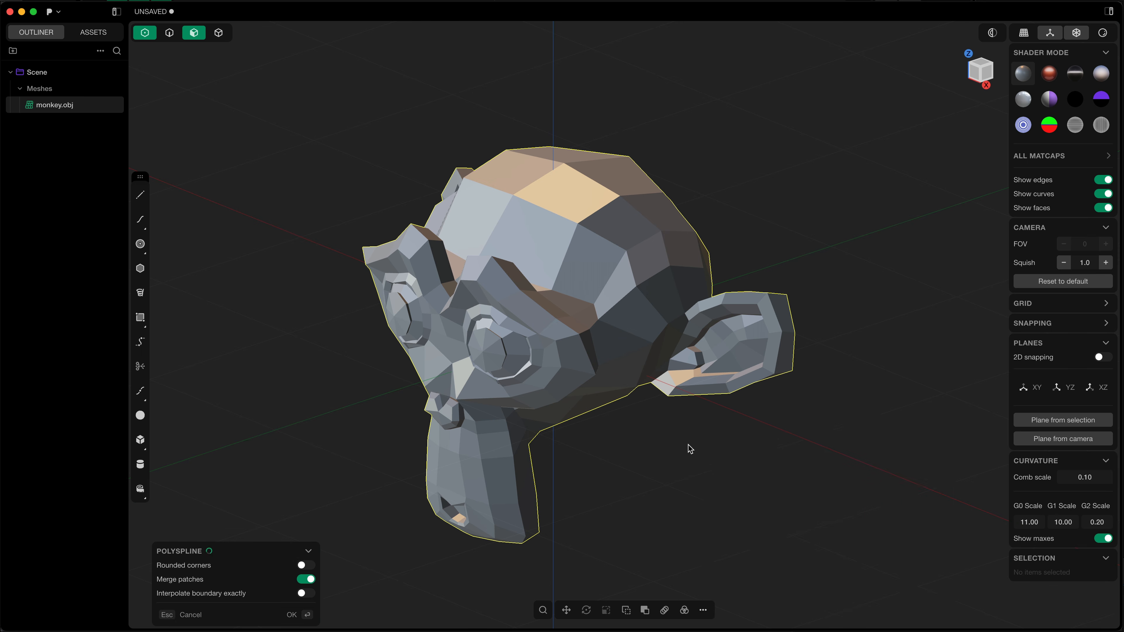
right_drag(647, 427, 688, 430)
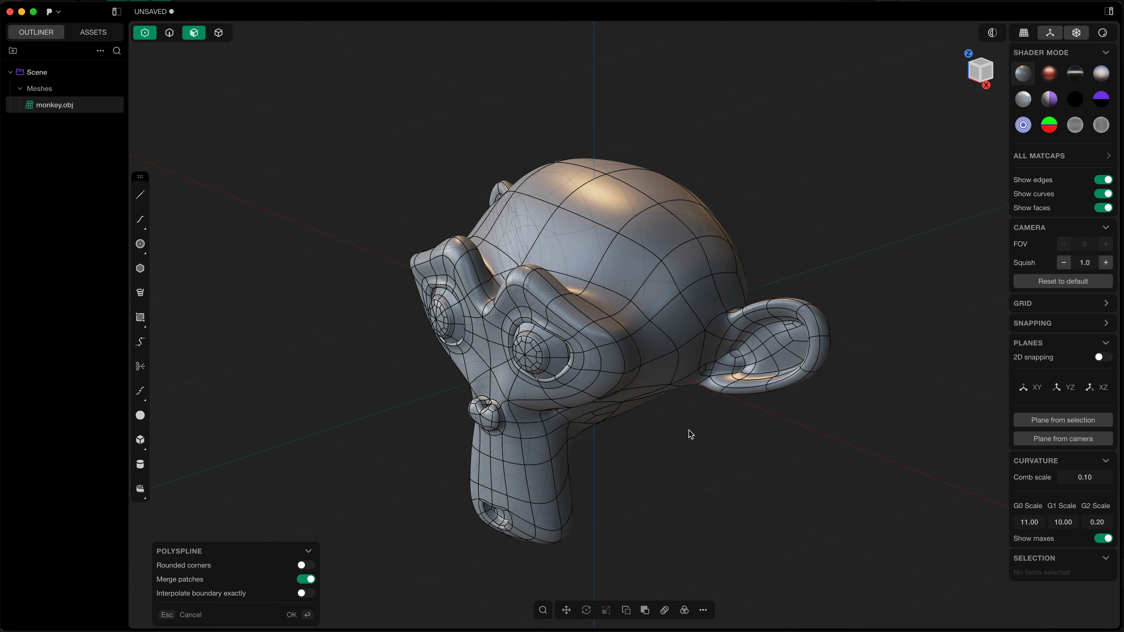
scroll(690, 433, up, 3)
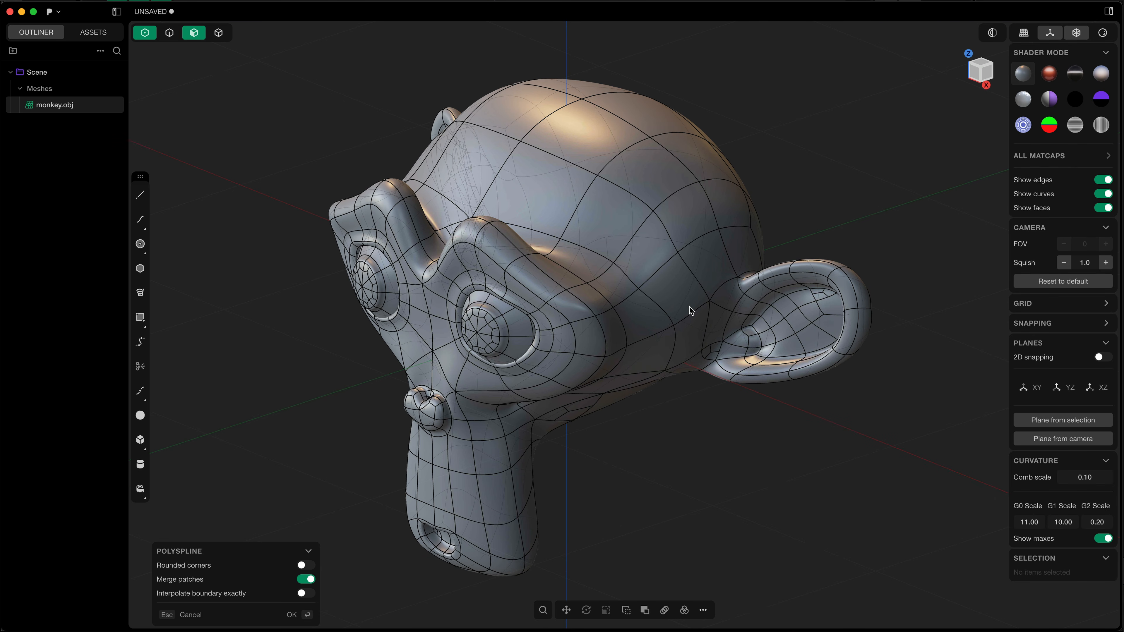
key(Return)
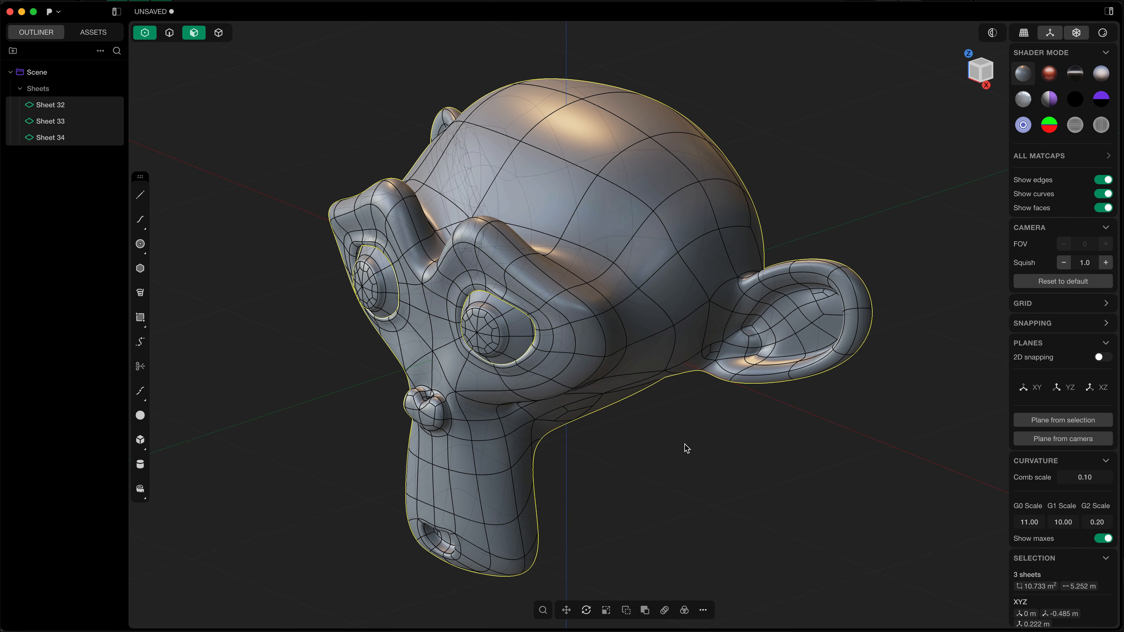
scroll(684, 444, up, 3)
scroll(685, 445, down, 3)
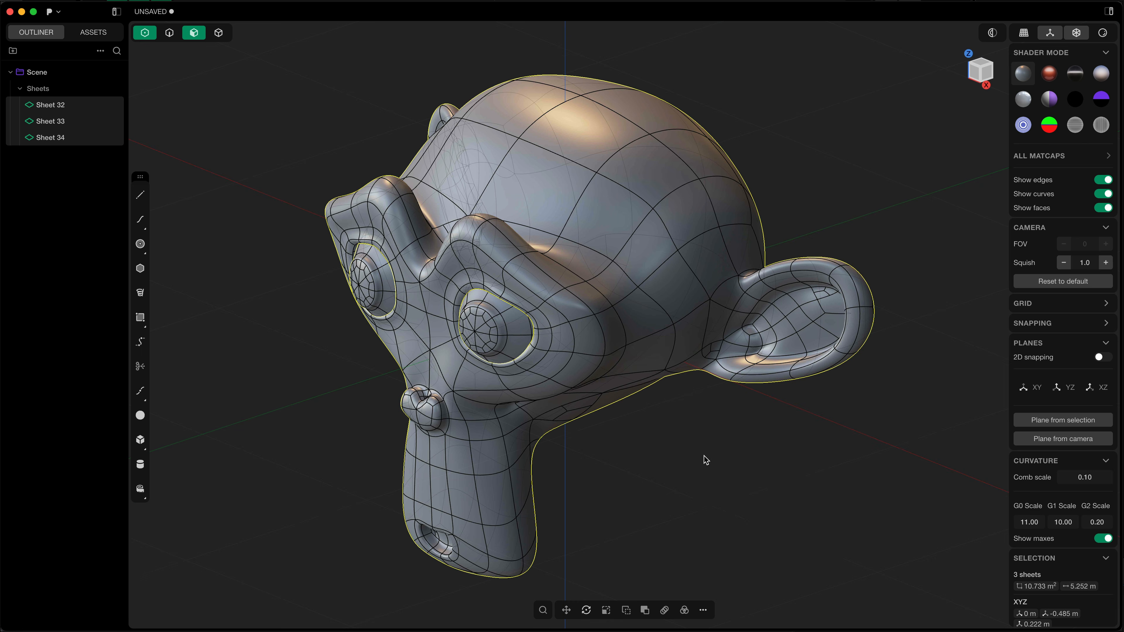
- Select the five edges that meet at the star-shaped vertex beside the monkey's ear
click(710, 435)
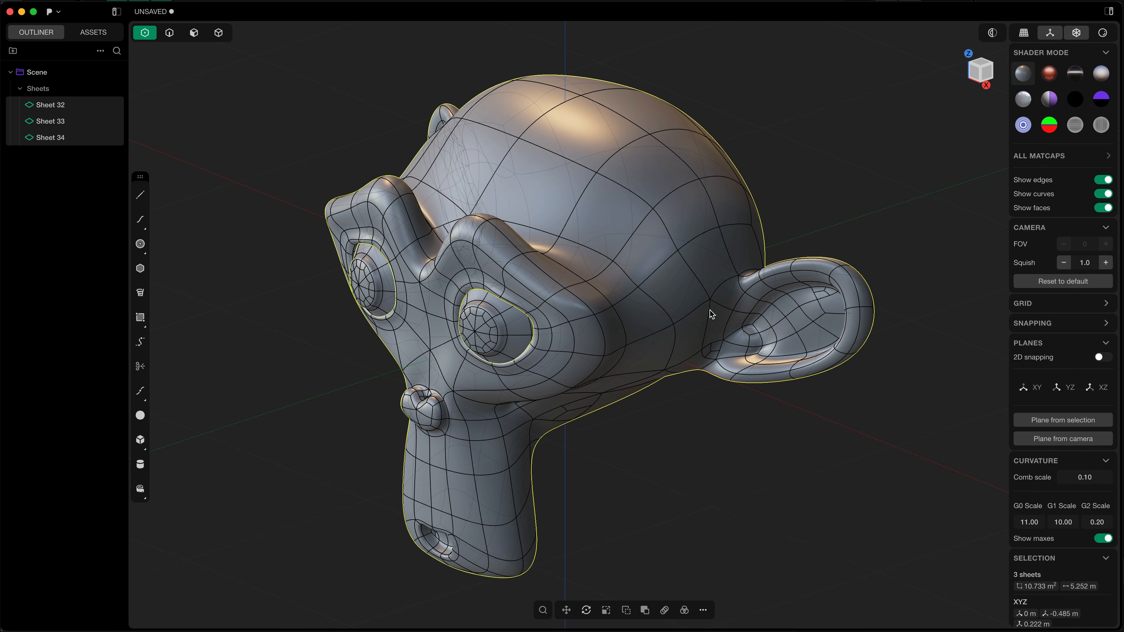
key(2)
click(693, 308)
key(f)
click(720, 293)
click(708, 330)
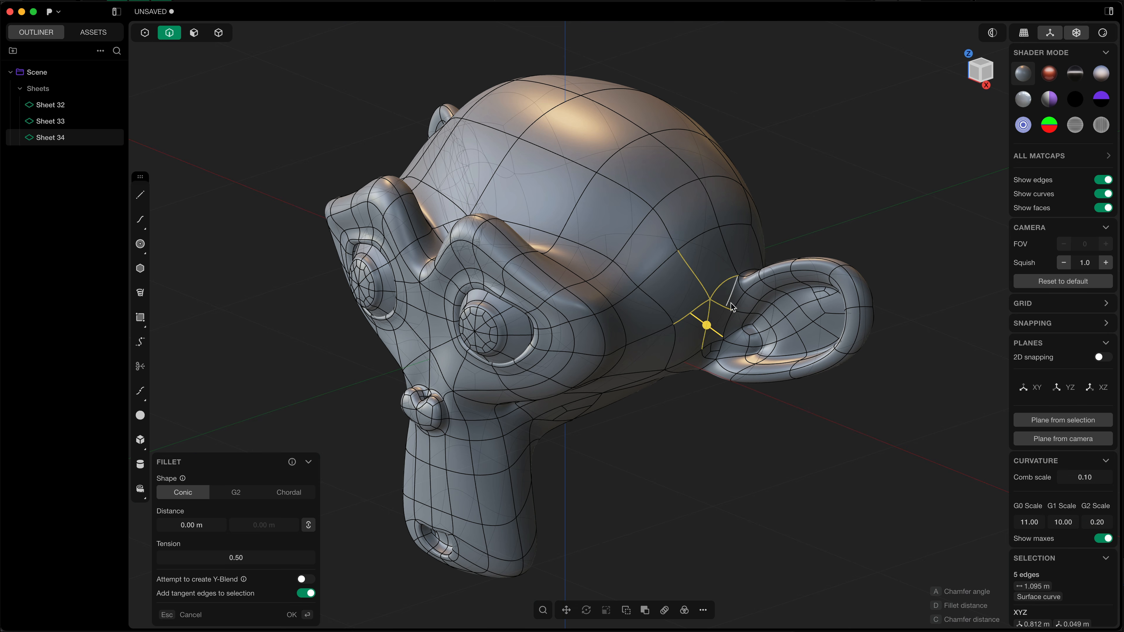
scroll(701, 310, up, 5)
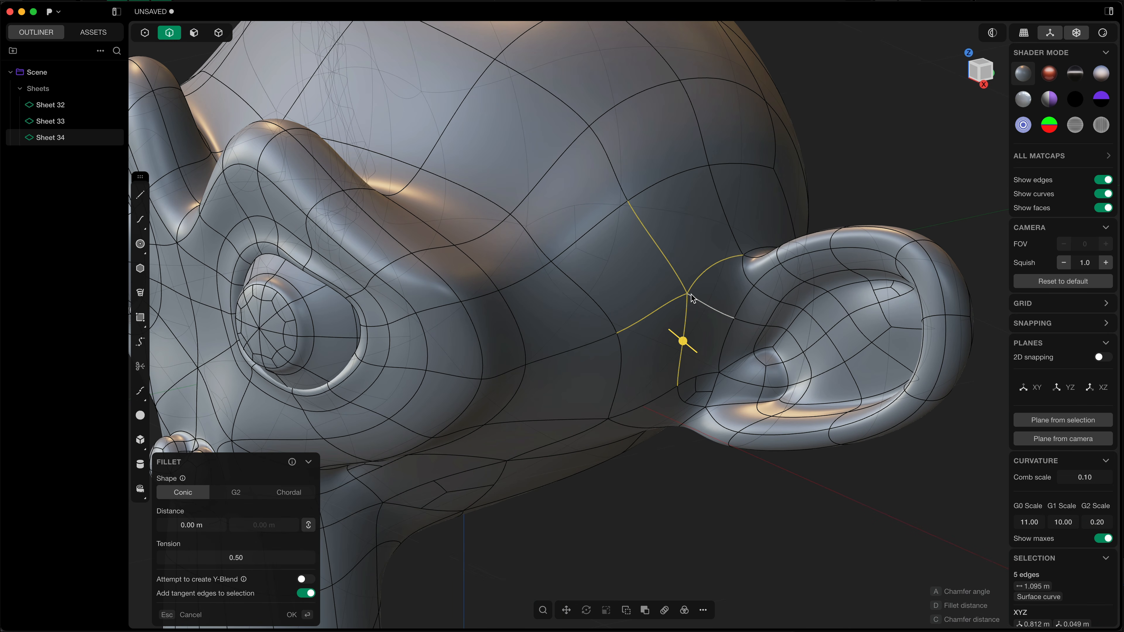
scroll(706, 323, down, 3)
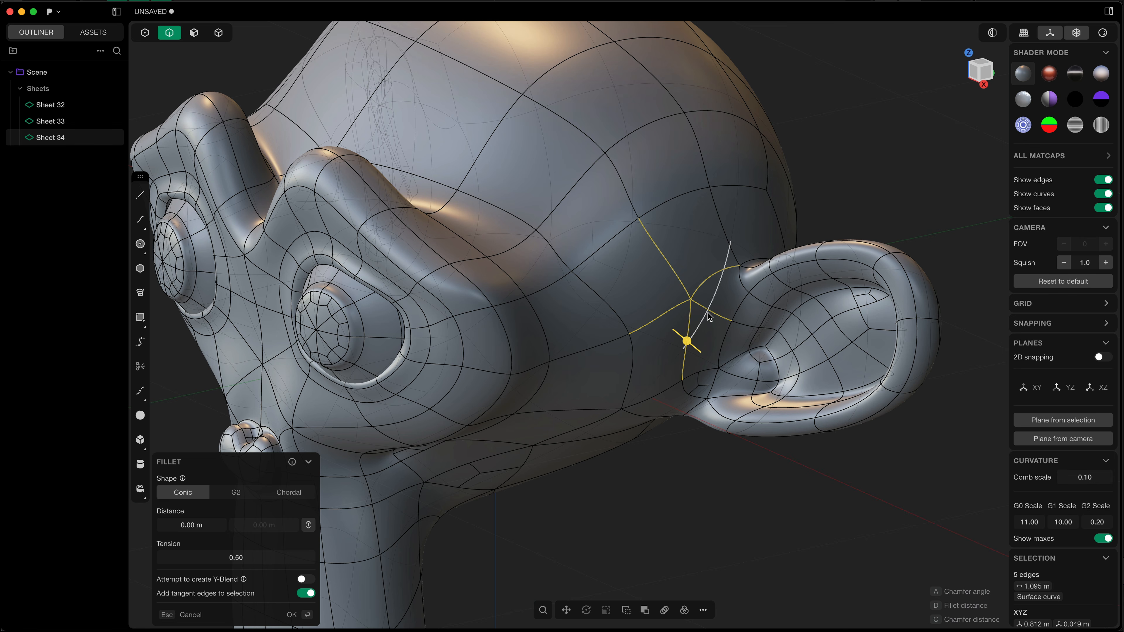
scroll(736, 497, down, 2)
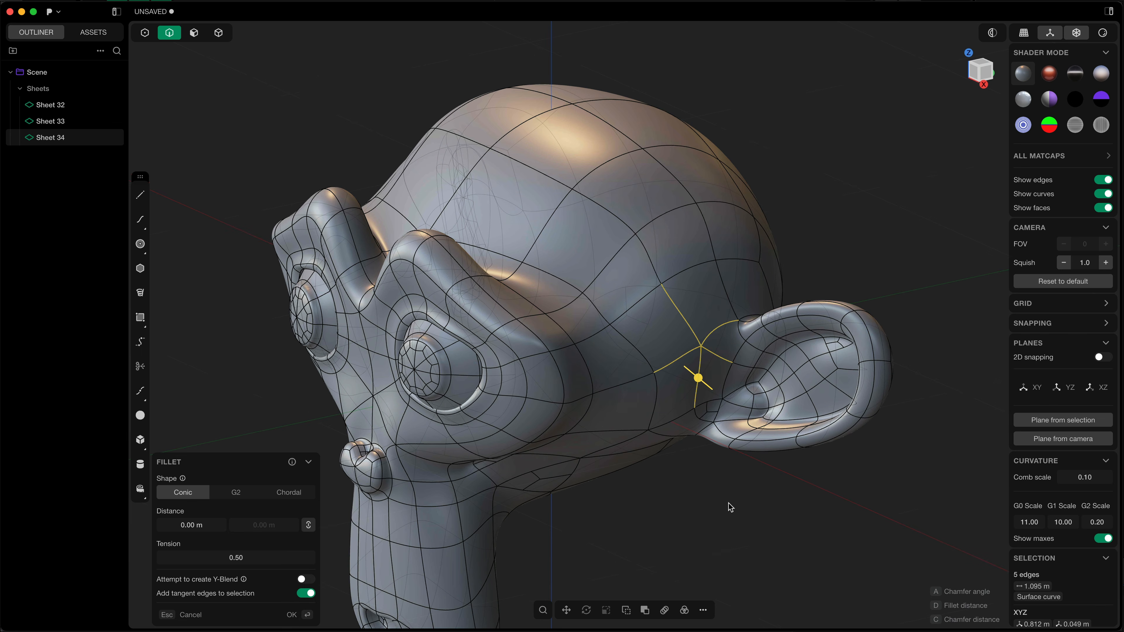
shift+middle_drag(729, 507, 732, 460)
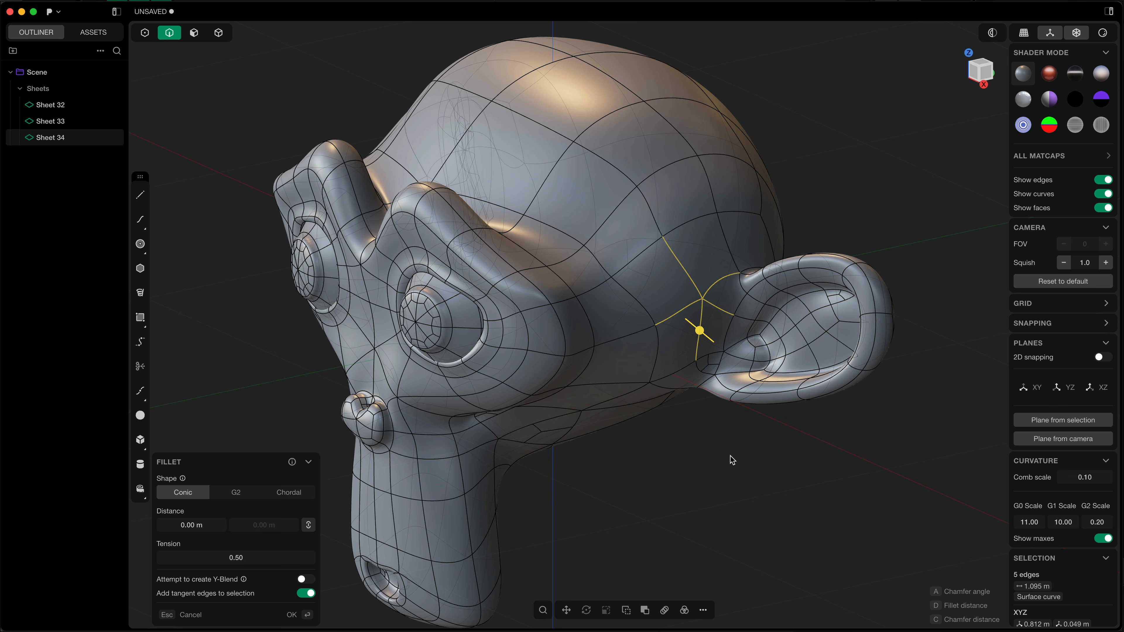
- Measure the continuity across the five selected edges, checking G0 and G1 and keeping the G2 measurements
text(fmea)
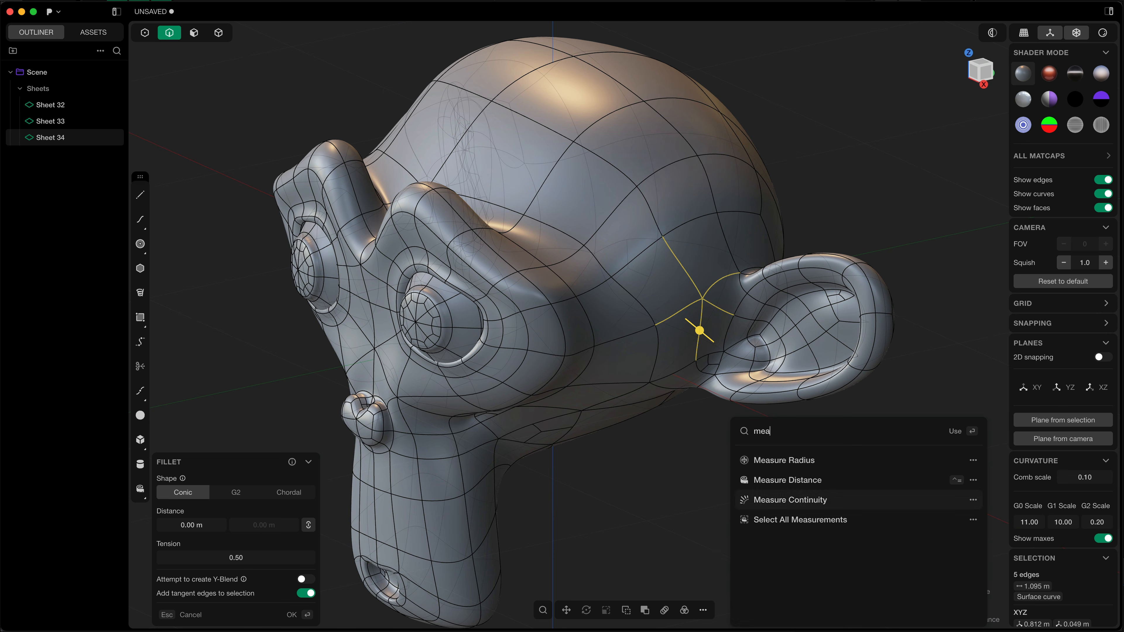
key(Down)
key(Return)
scroll(747, 390, up, 5)
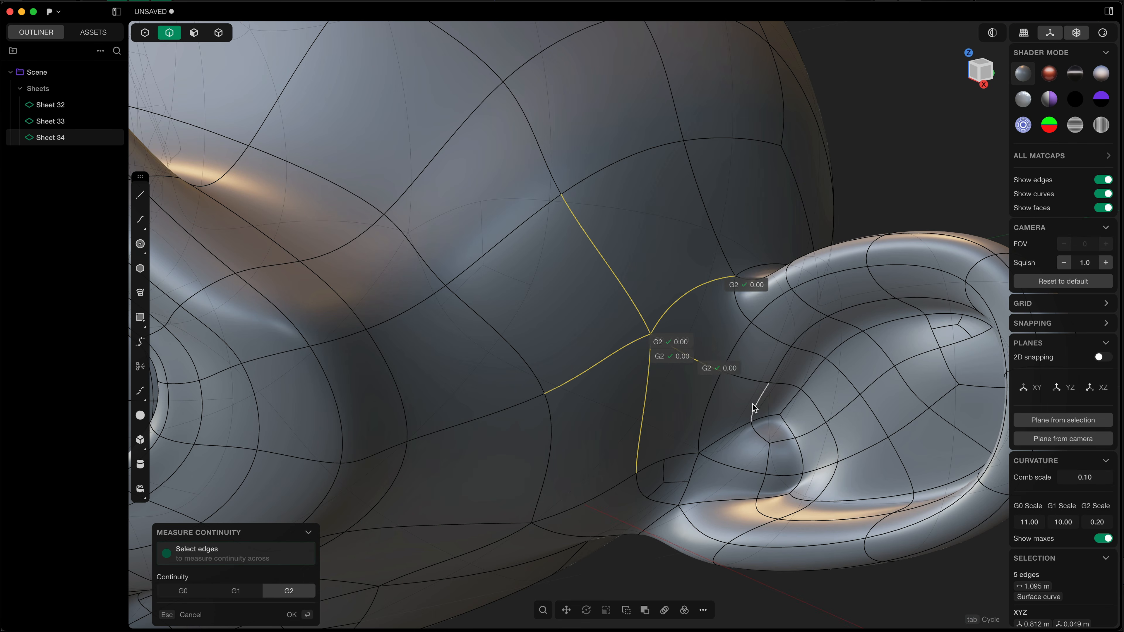
key(Tab)
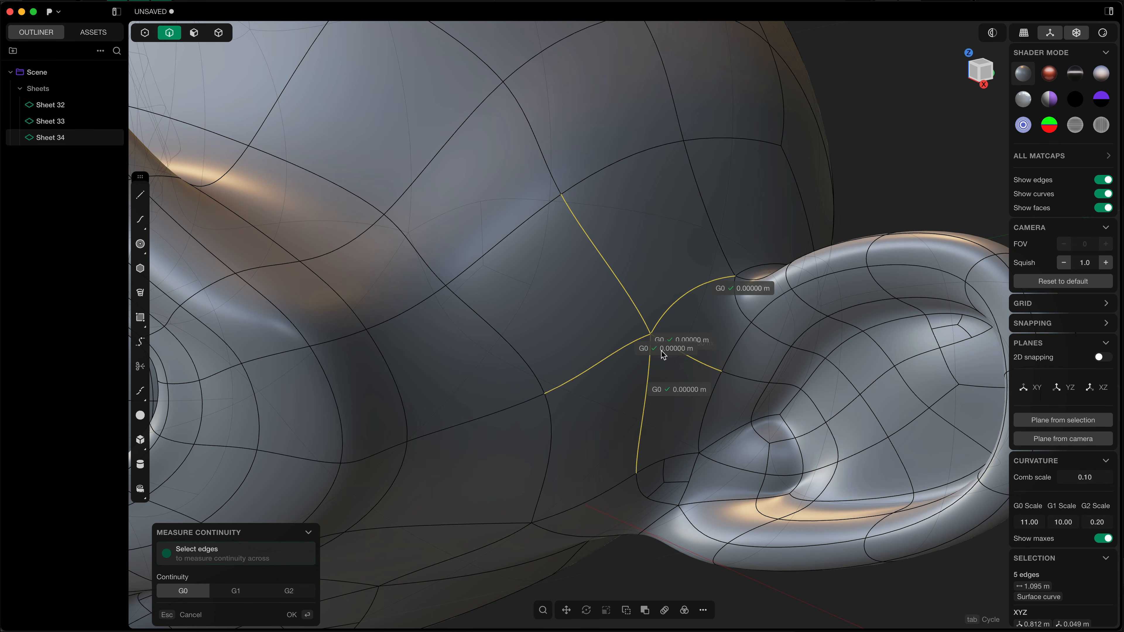
key(Tab)
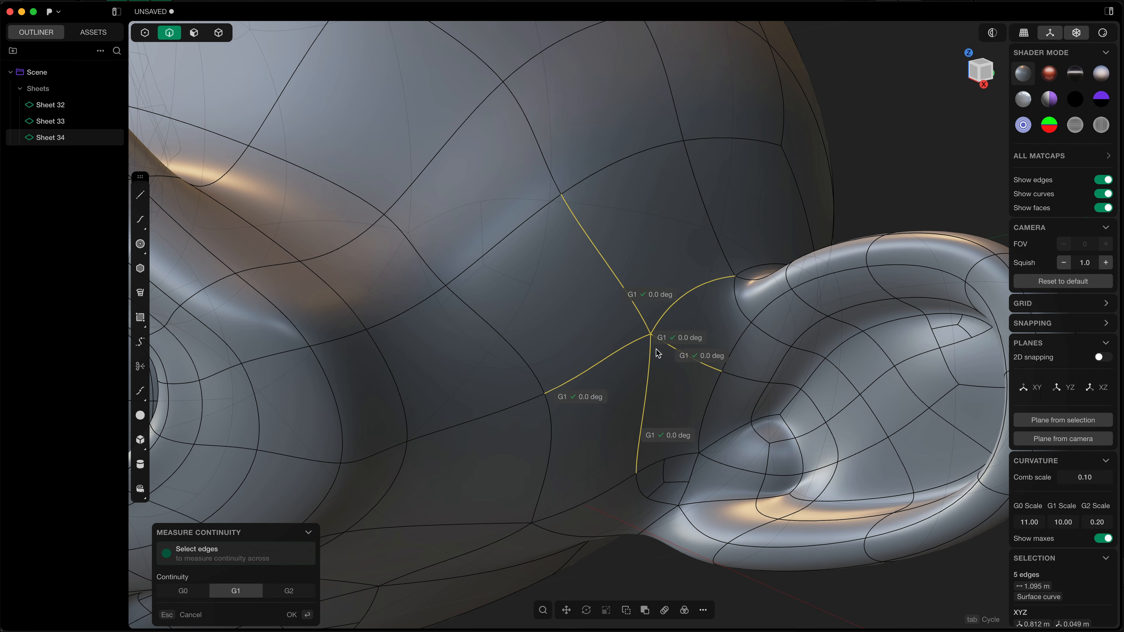
key(Tab)
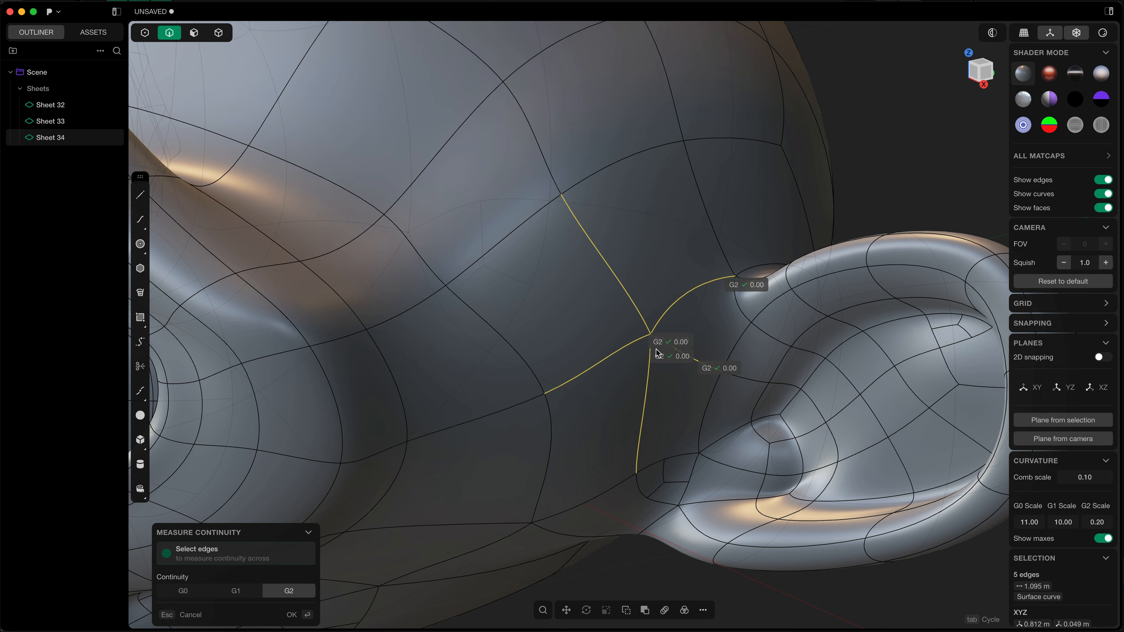
scroll(657, 459, down, 10)
scroll(657, 460, up, 2)
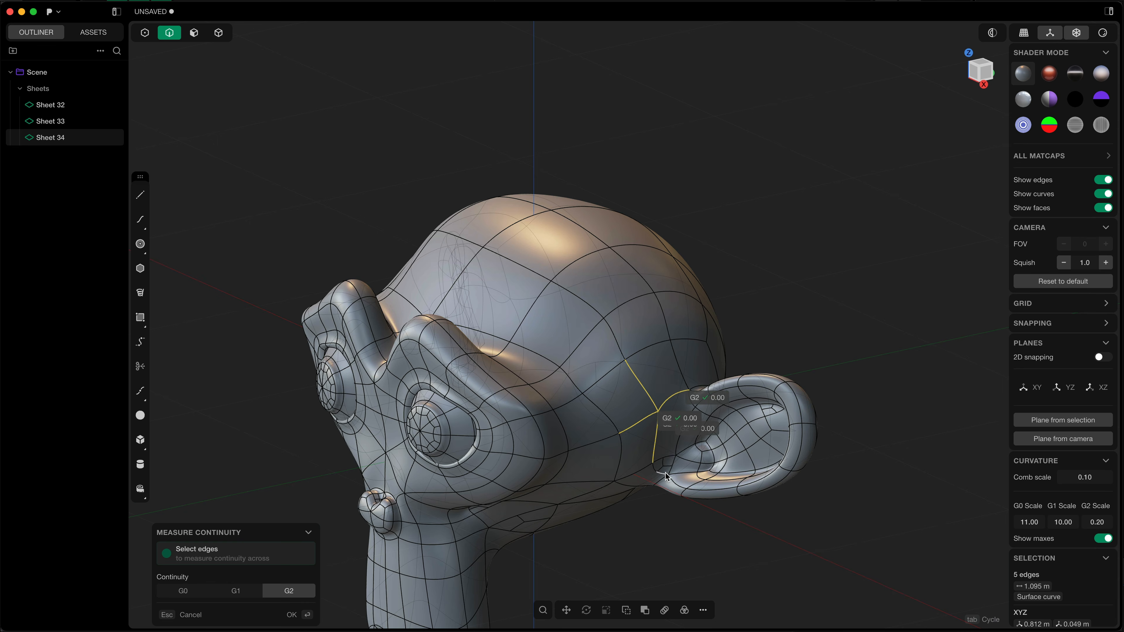
shift+middle_drag(664, 472, 722, 379)
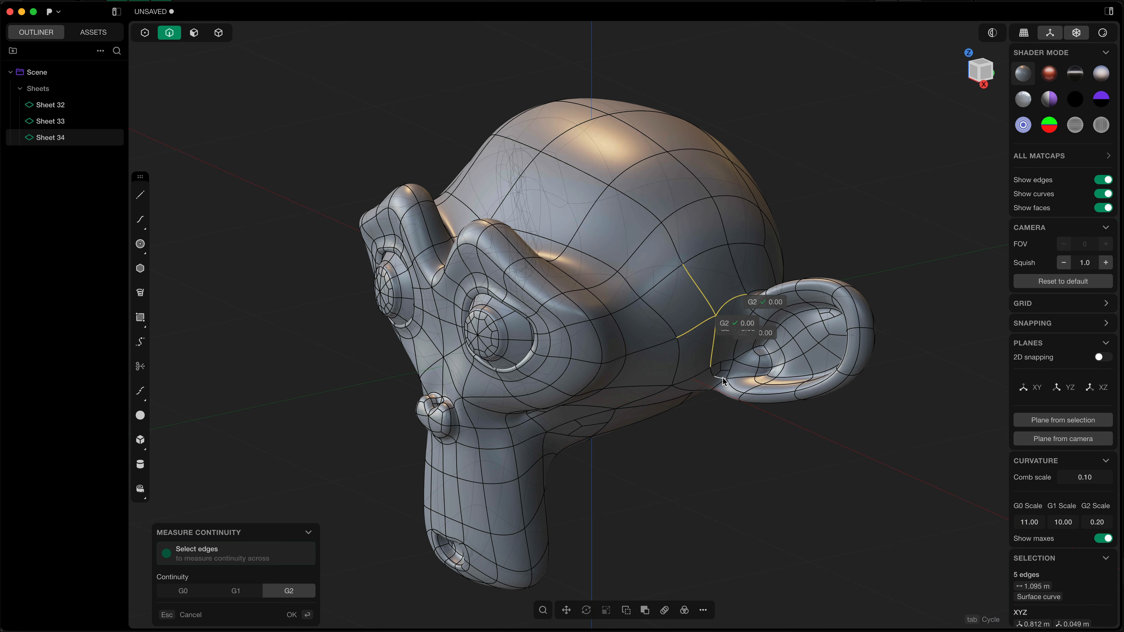
scroll(708, 321, up, 5)
key(f)
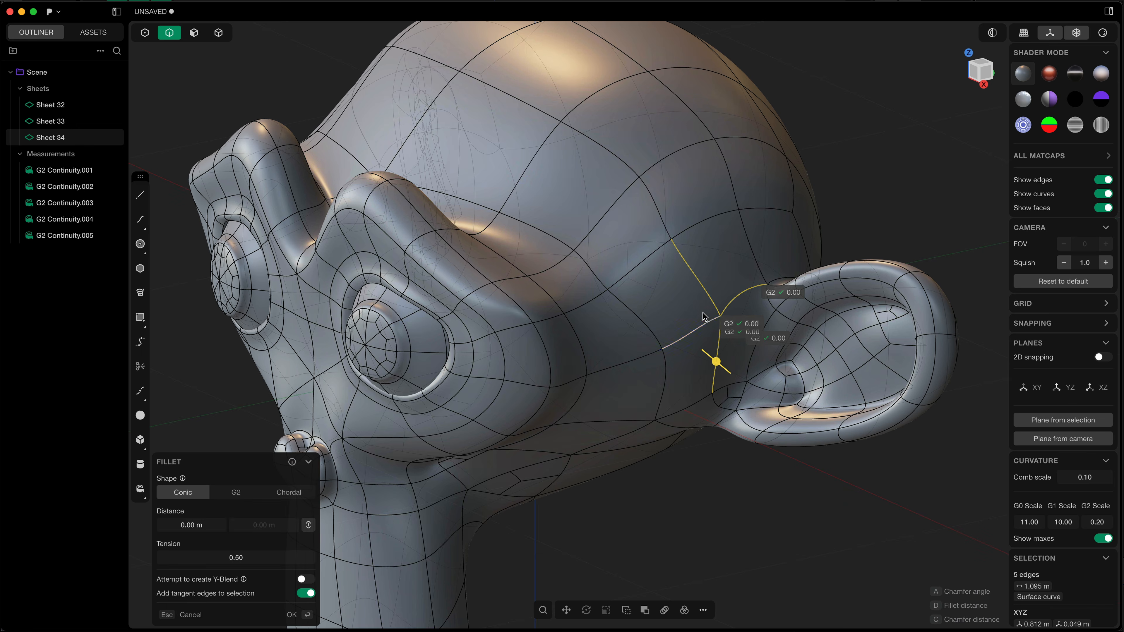
- Inspect the spline degree and spans of a face beside the star vertex and of a regular head face, displaying the regular face's control points
scroll(703, 313, up, 3)
key(3)
click(663, 306)
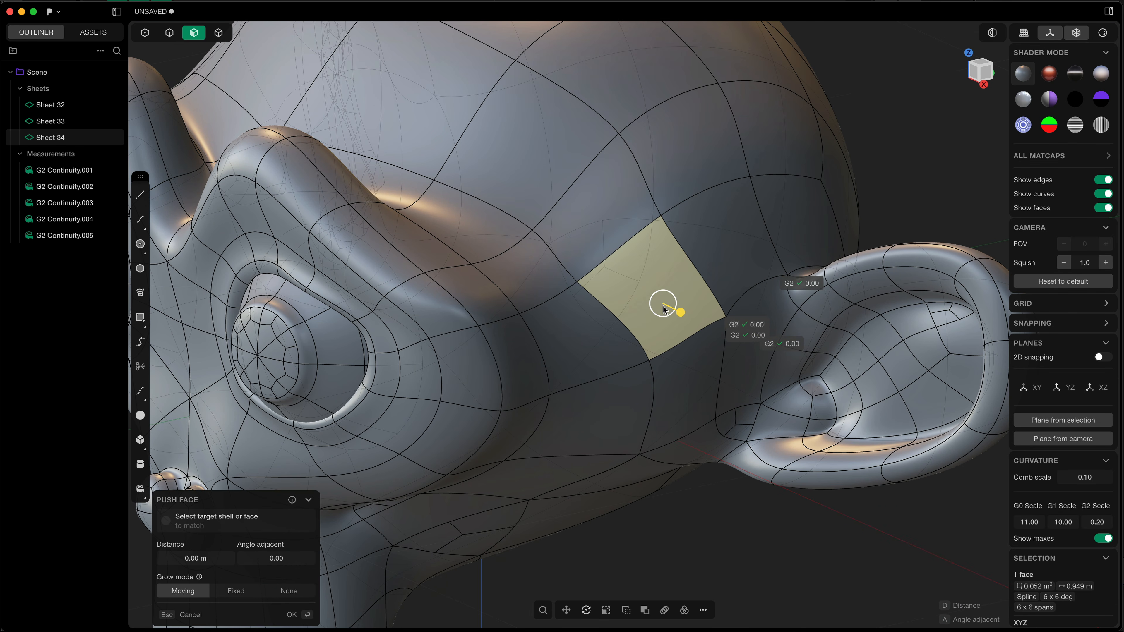
click(496, 158)
key(shift+1)
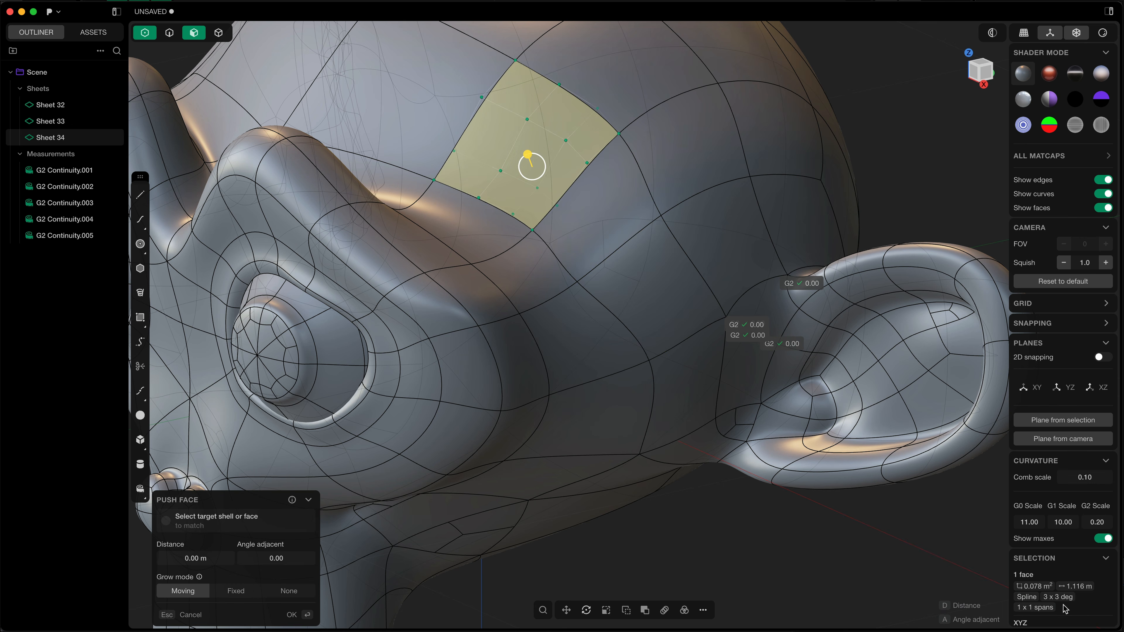
scroll(1065, 608, down, 1)
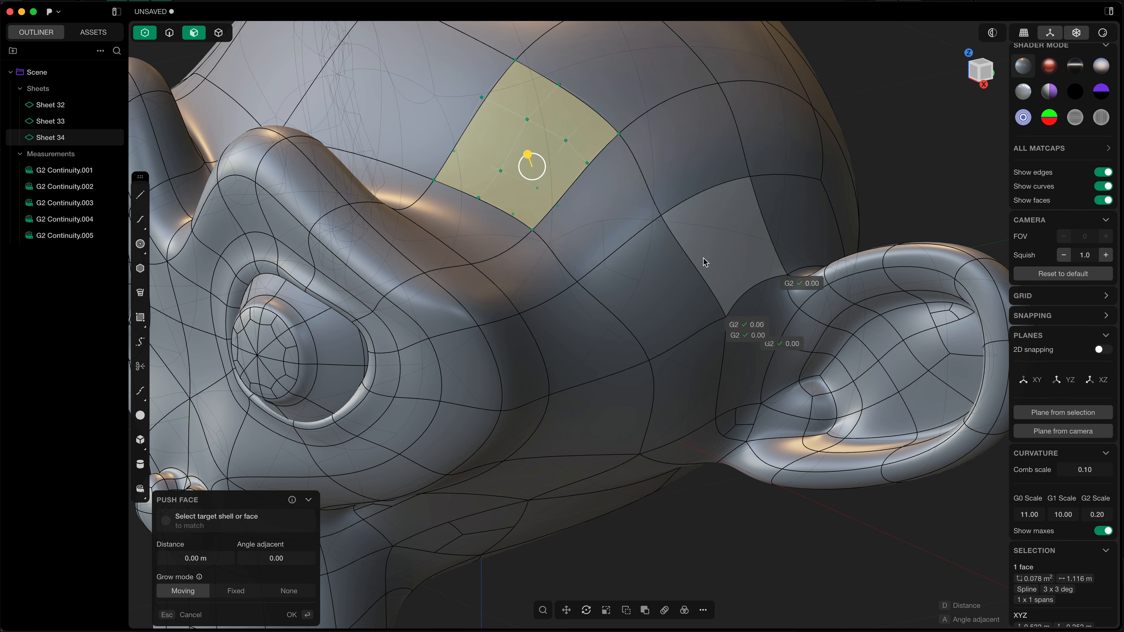
- Display the control points of the faces surrounding the star vertex beside the ear and examine their density
click(701, 315)
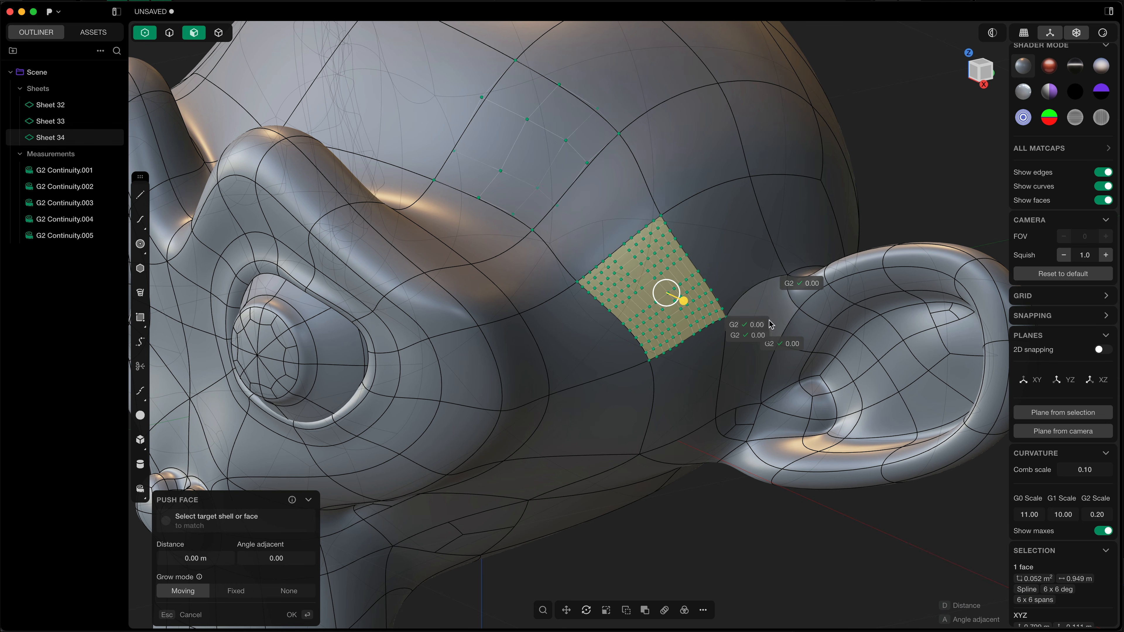
click(752, 292)
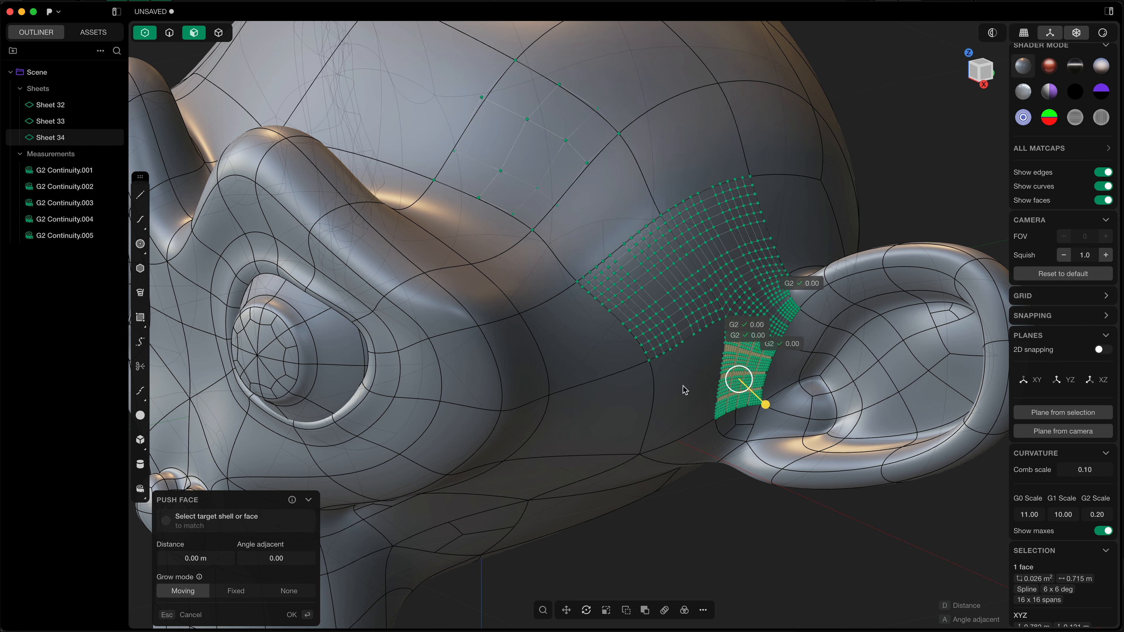
click(692, 396)
scroll(1043, 607, down, 1)
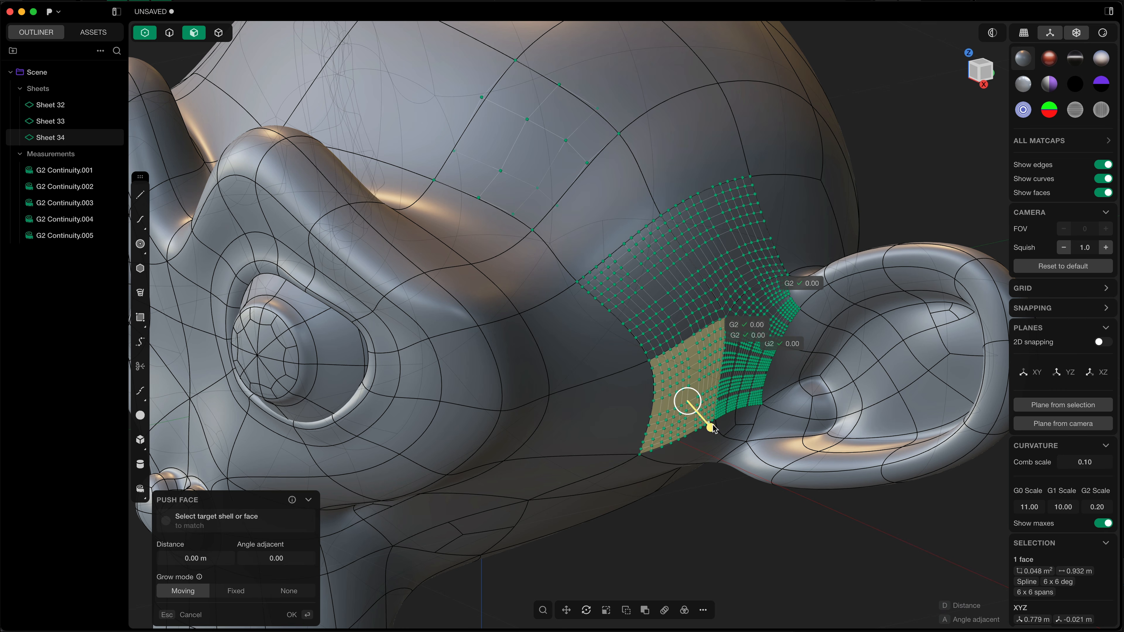
scroll(711, 418, down, 5)
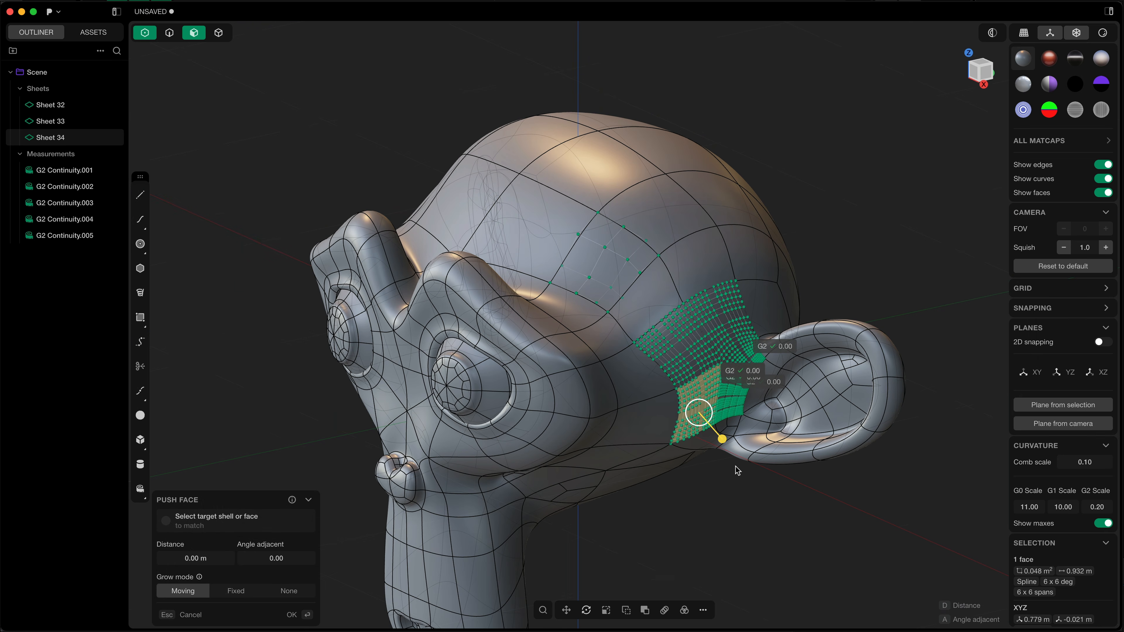
shift+middle_drag(738, 471, 747, 403)
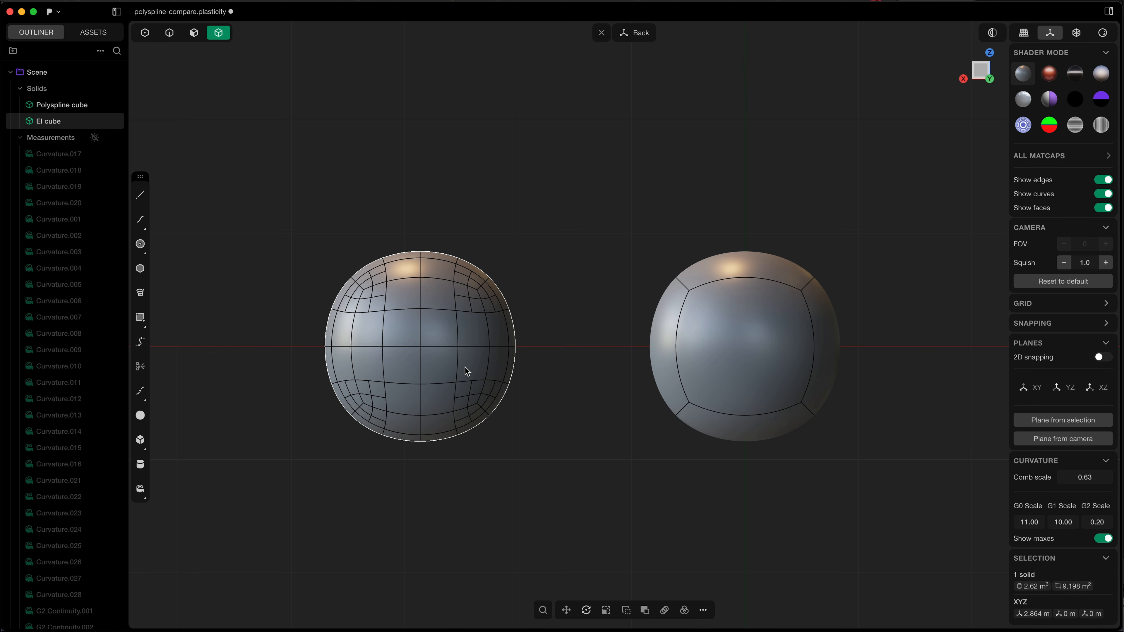
- In the polyspline-compare file, select the Polyspline cube, hide the edges and shade both rounded cubes with horizontal zebra stripes
click(782, 341)
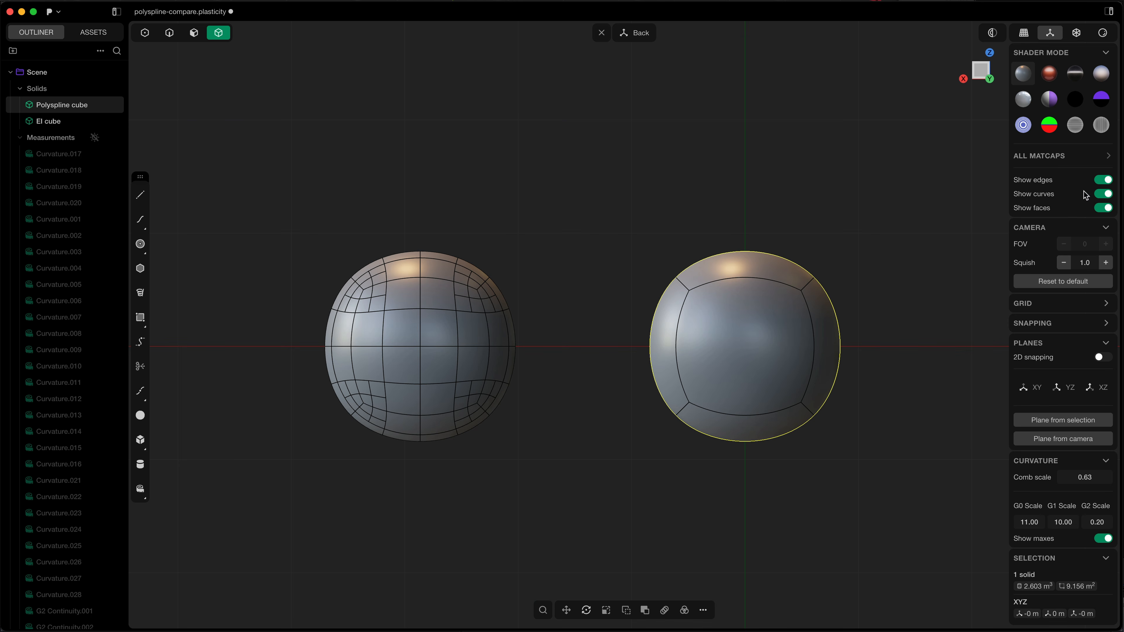
click(1104, 181)
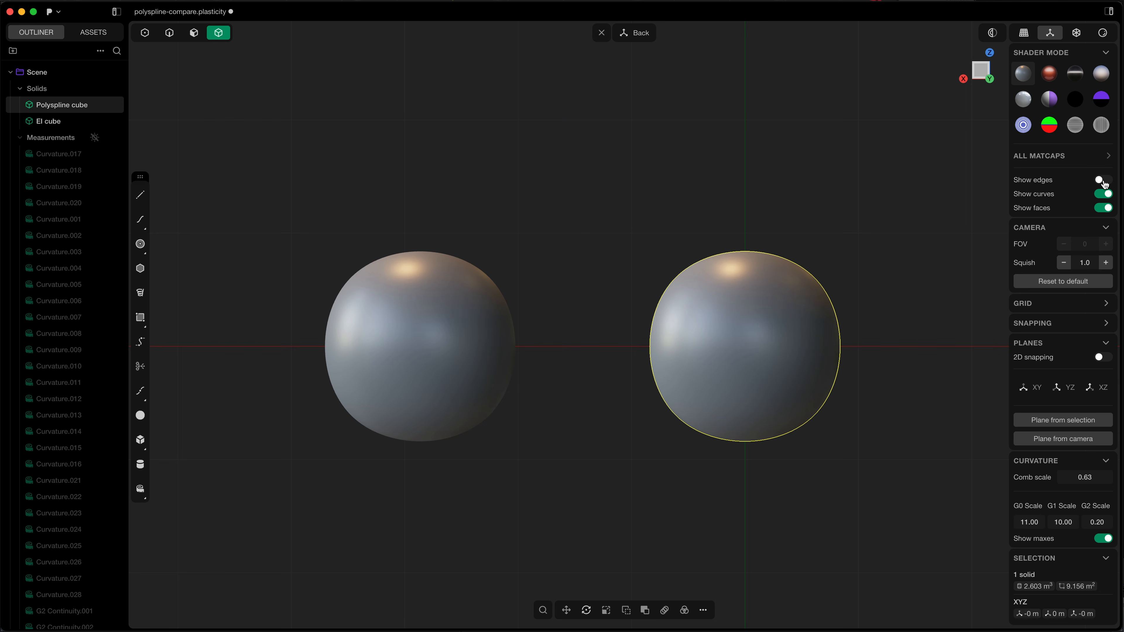
click(1075, 125)
scroll(629, 327, up, 5)
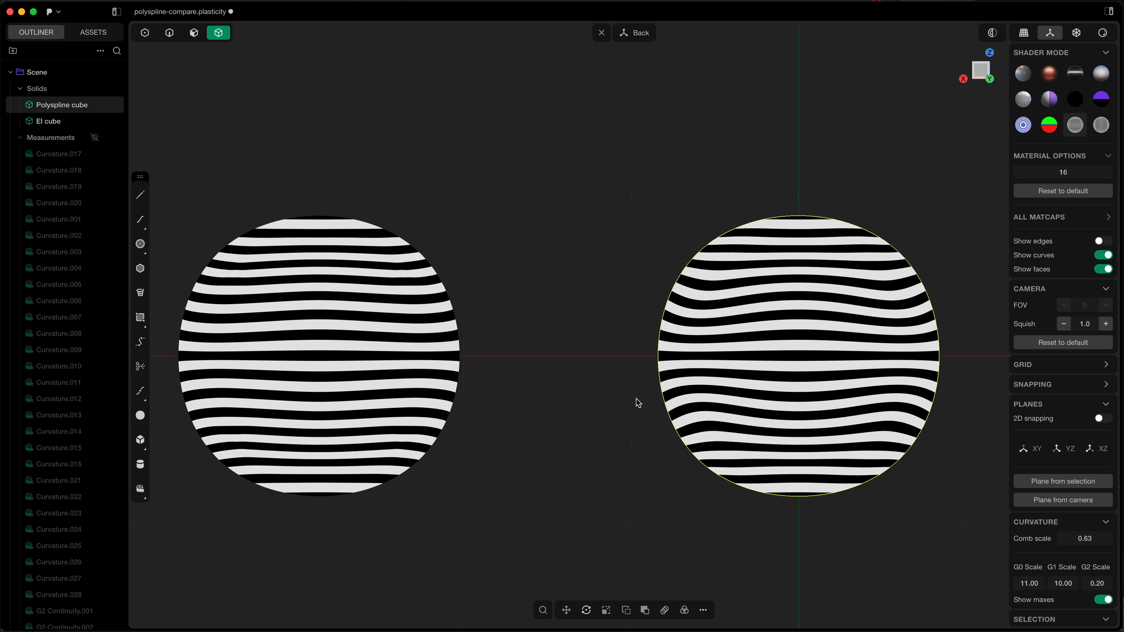
- Show the hidden measurements and compare the G2 continuity labels on the two rounded cubes
click(95, 138)
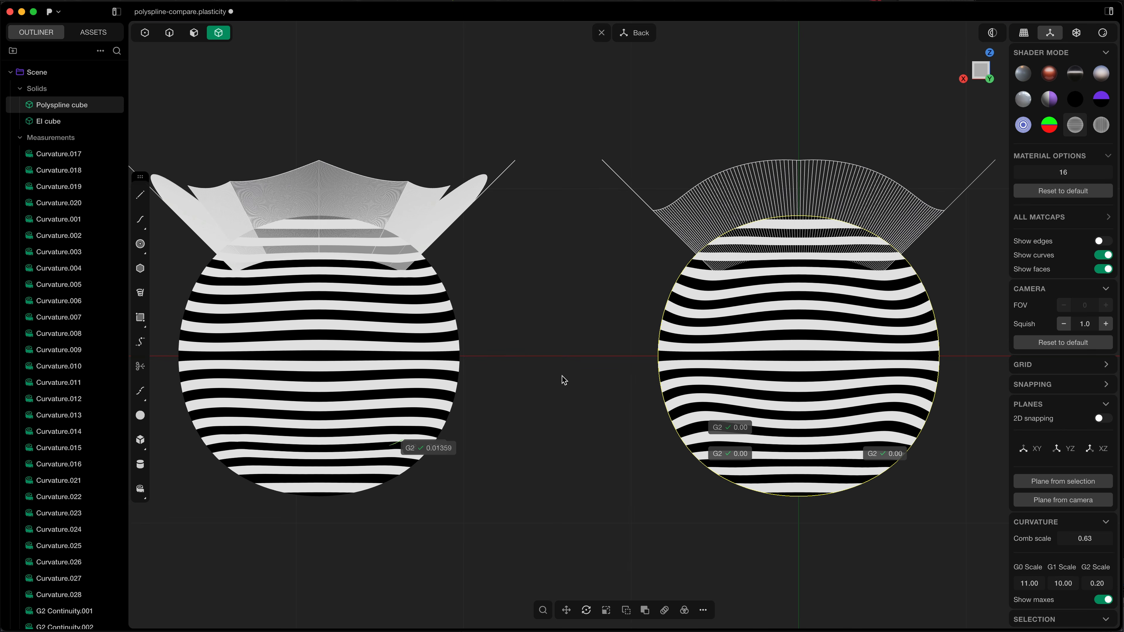
shift+middle_drag(540, 434, 549, 426)
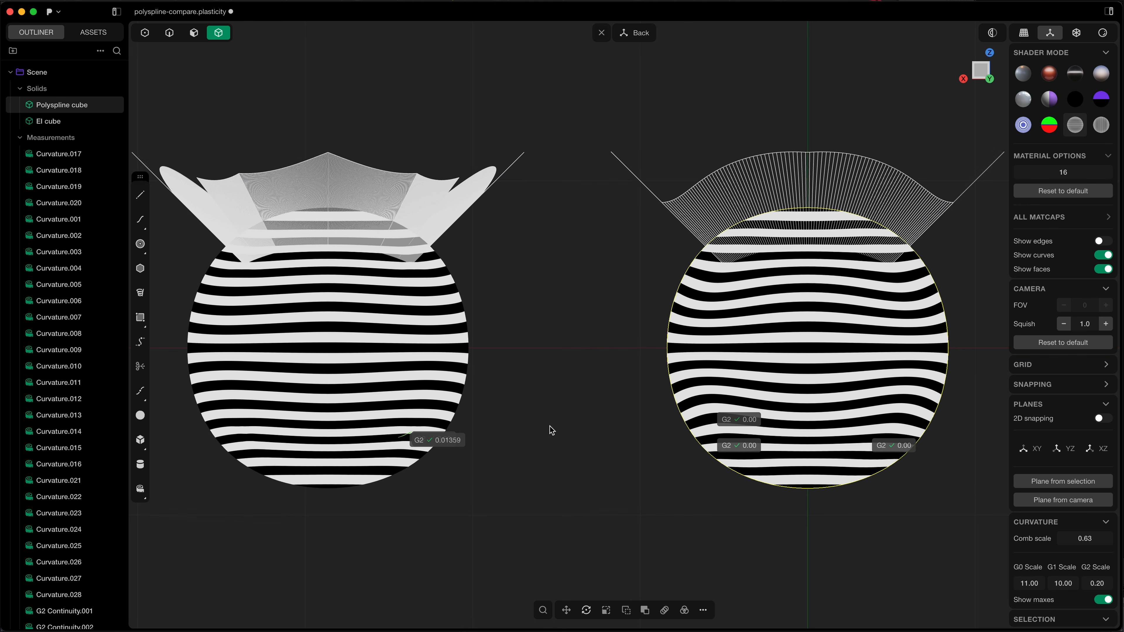
middle_drag(432, 461, 322, 336)
scroll(428, 433, up, 5)
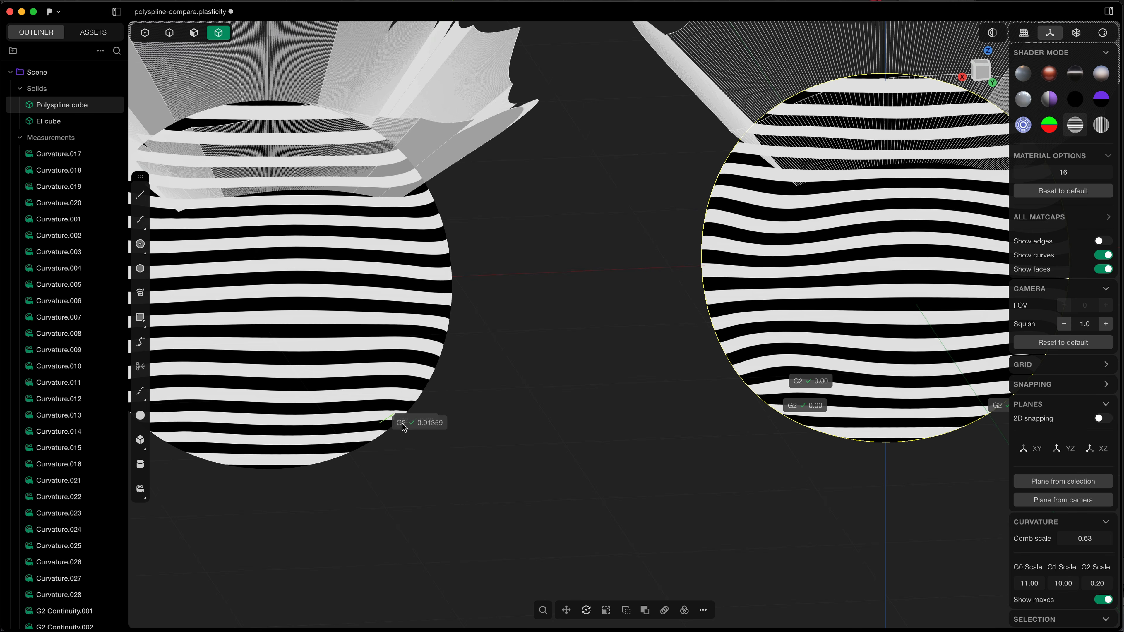
shift+middle_drag(813, 432, 517, 321)
scroll(752, 446, down, 5)
scroll(503, 240, up, 2)
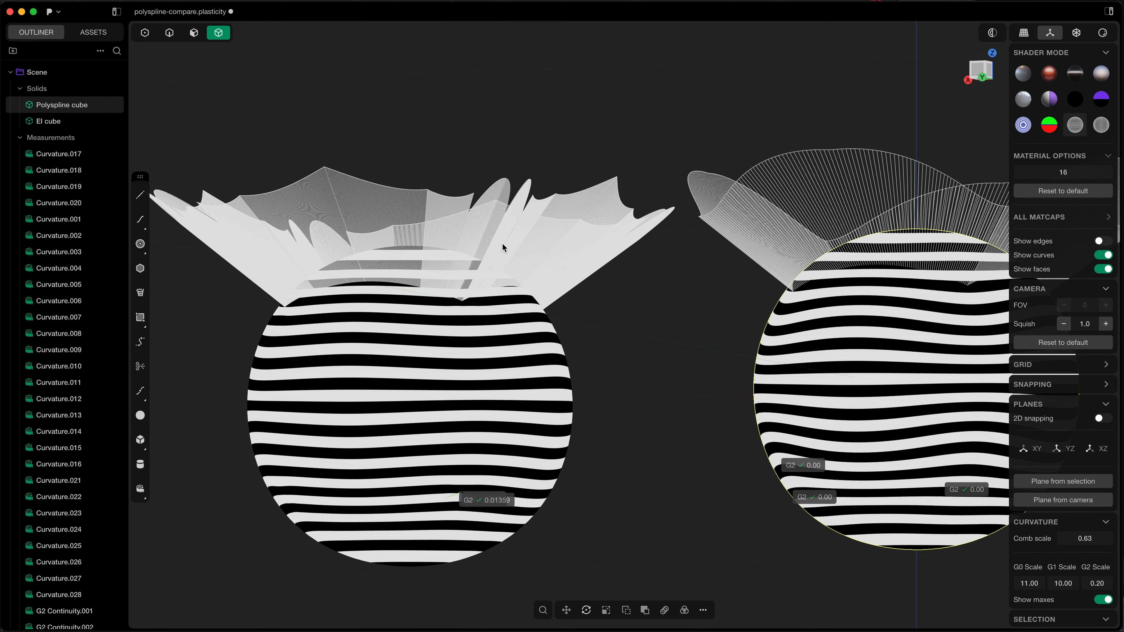
- Compare the curvature combs on top of both cubes from several angles and examine the zebra stripes on the densely patched cube
middle_drag(512, 266, 487, 234)
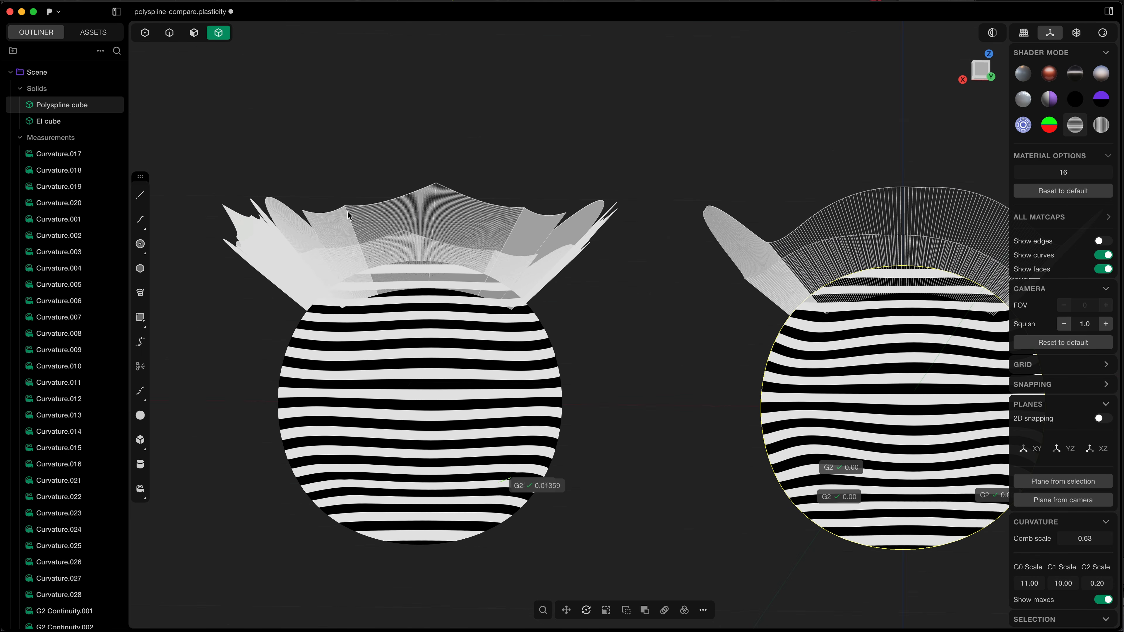
middle_drag(337, 213, 361, 216)
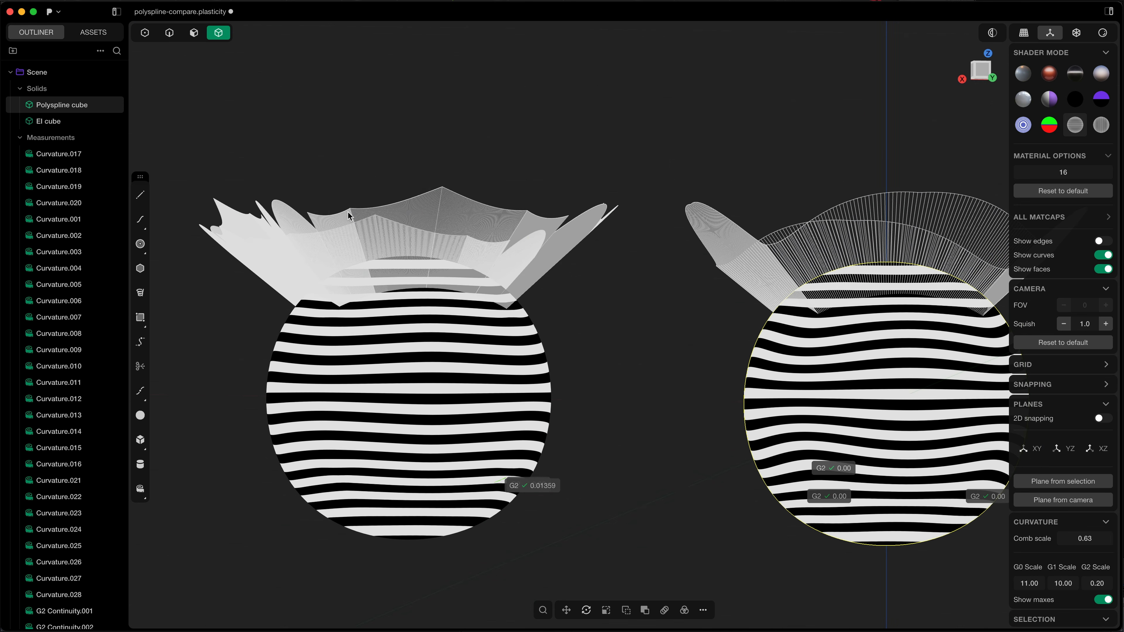
middle_drag(462, 217, 702, 263)
middle_drag(808, 269, 830, 233)
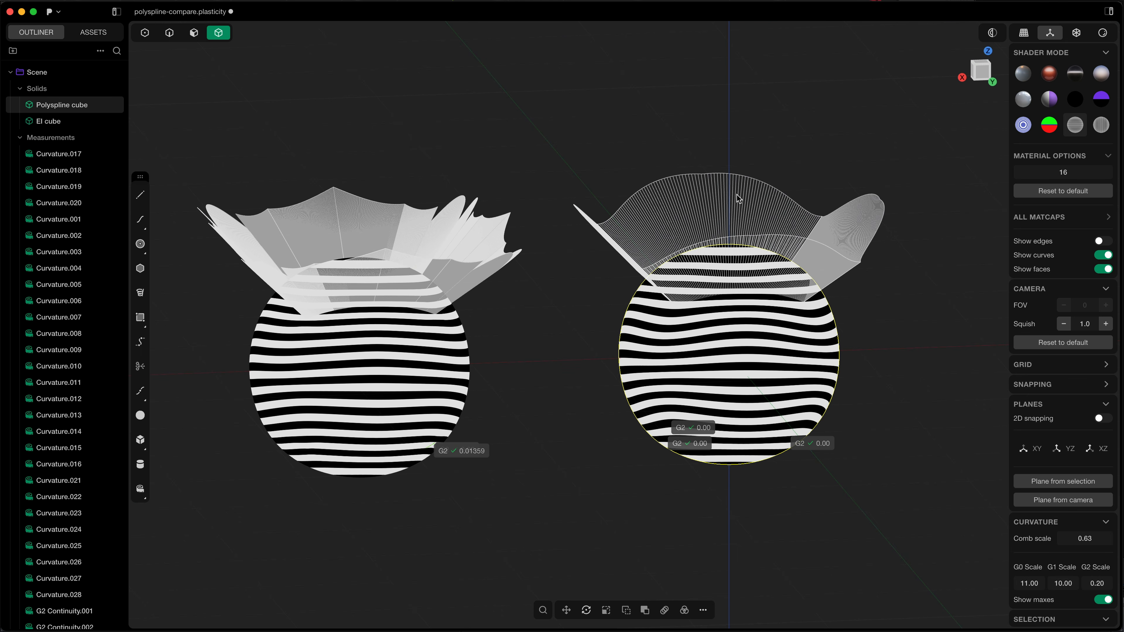
middle_drag(684, 270, 689, 261)
scroll(575, 262, down, 5)
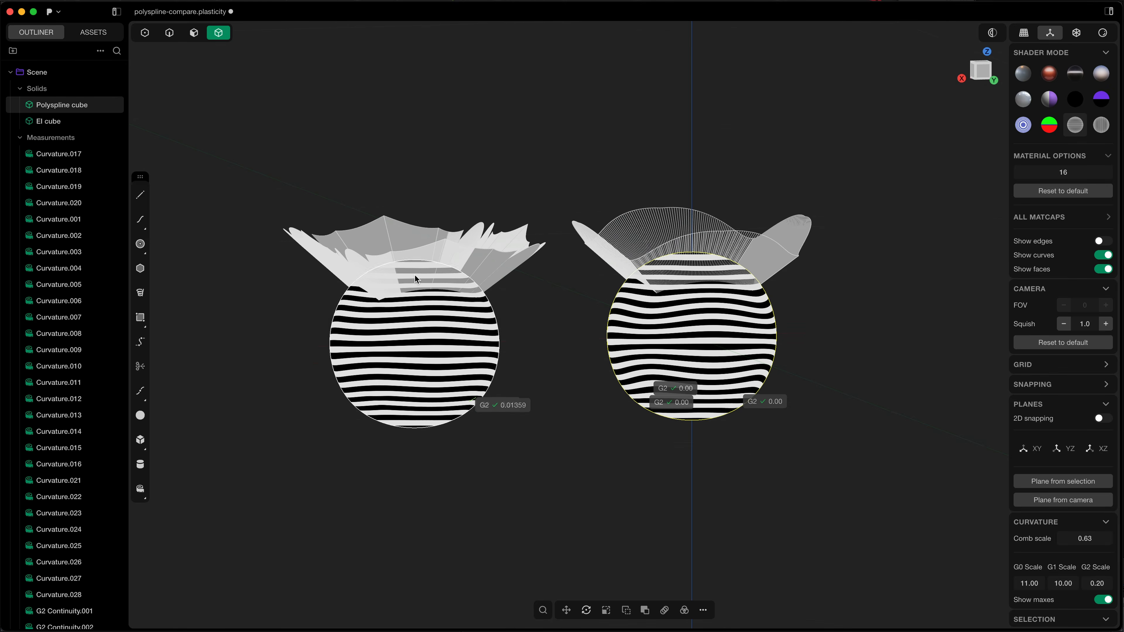
scroll(414, 274, up, 3)
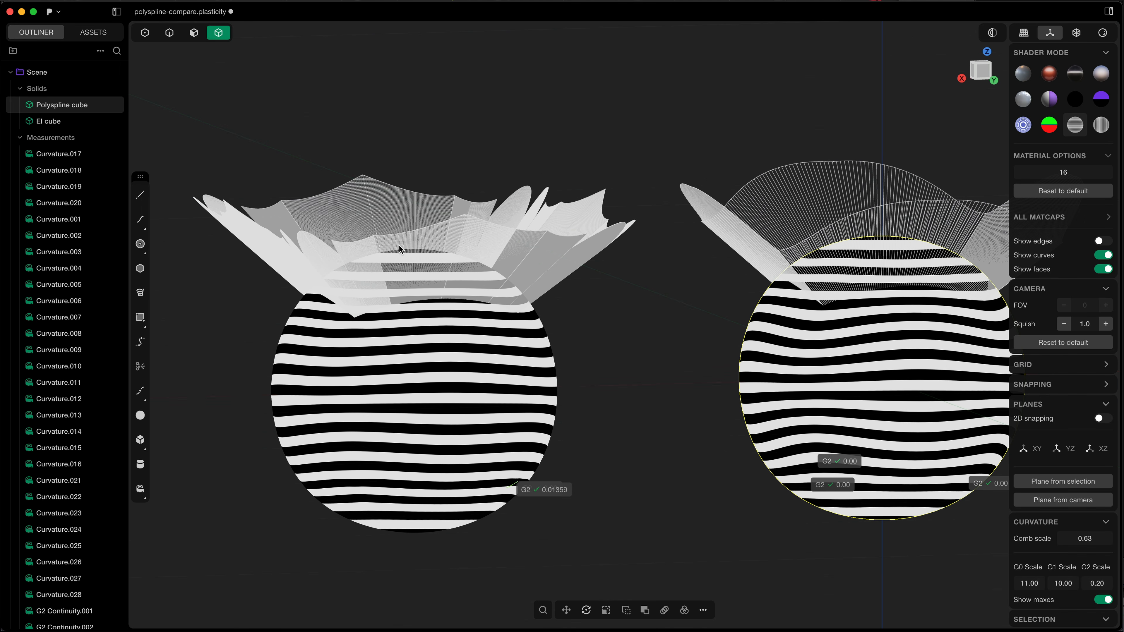
middle_drag(391, 266, 443, 381)
scroll(442, 381, up, 5)
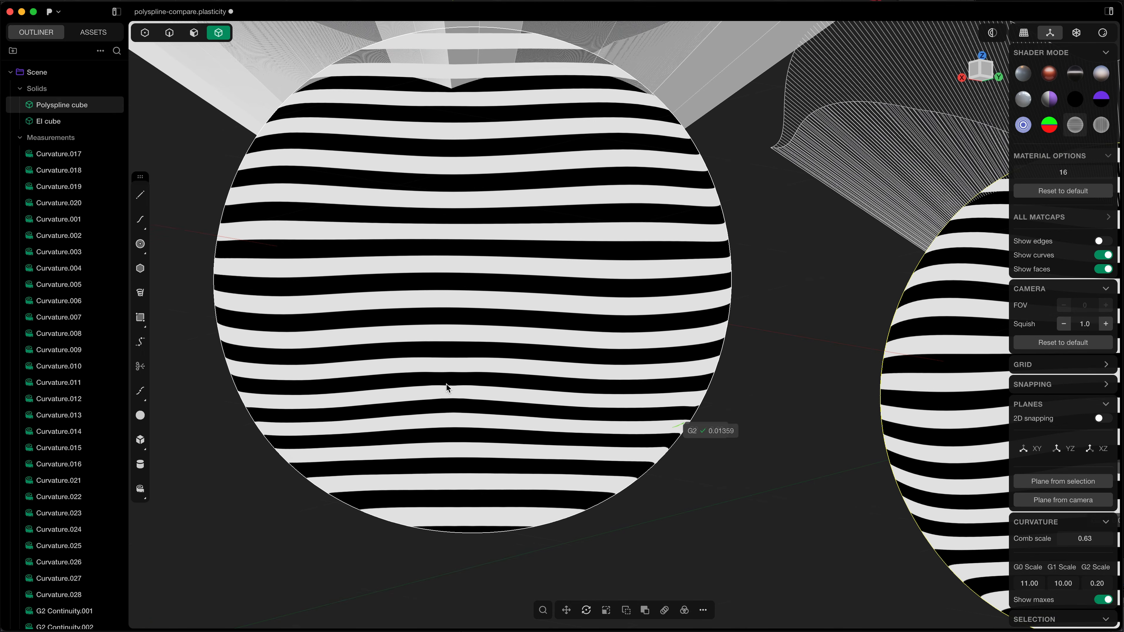
- Examine the zebra stripes around the densely patched cube's star corner, showing the edges and hiding them again
scroll(446, 384, up, 6)
scroll(459, 384, up, 1)
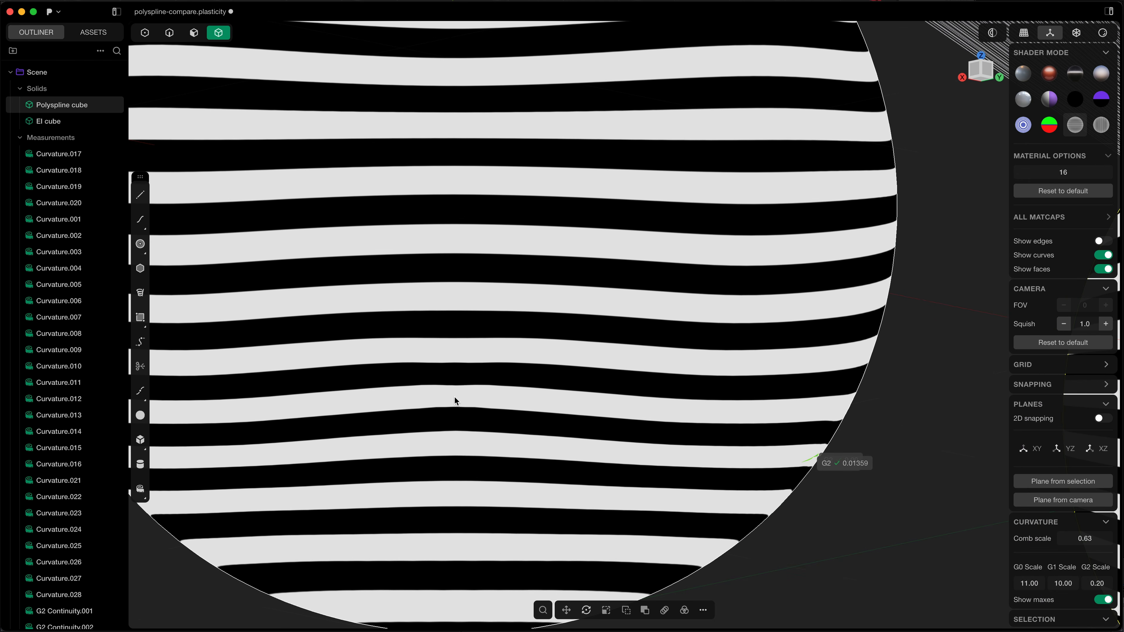
mouse_move(460, 372)
middle_down()
mouse_move(470, 392)
mouse_move(464, 376)
middle_up()
click(1103, 241)
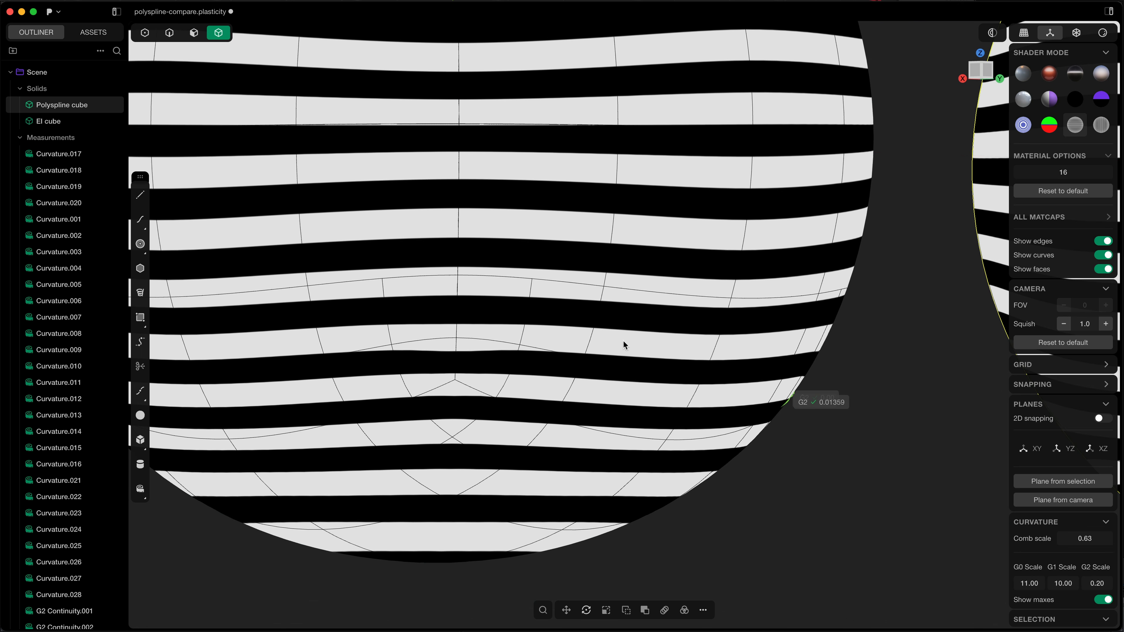
click(1103, 240)
middle_drag(428, 368, 434, 363)
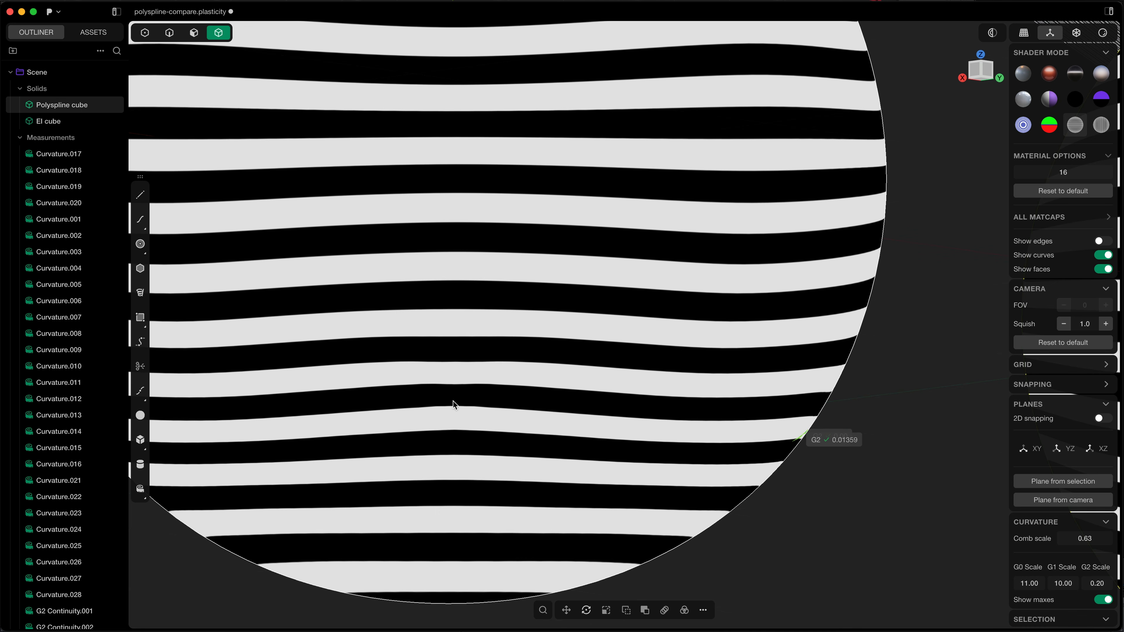
scroll(561, 410, down, 10)
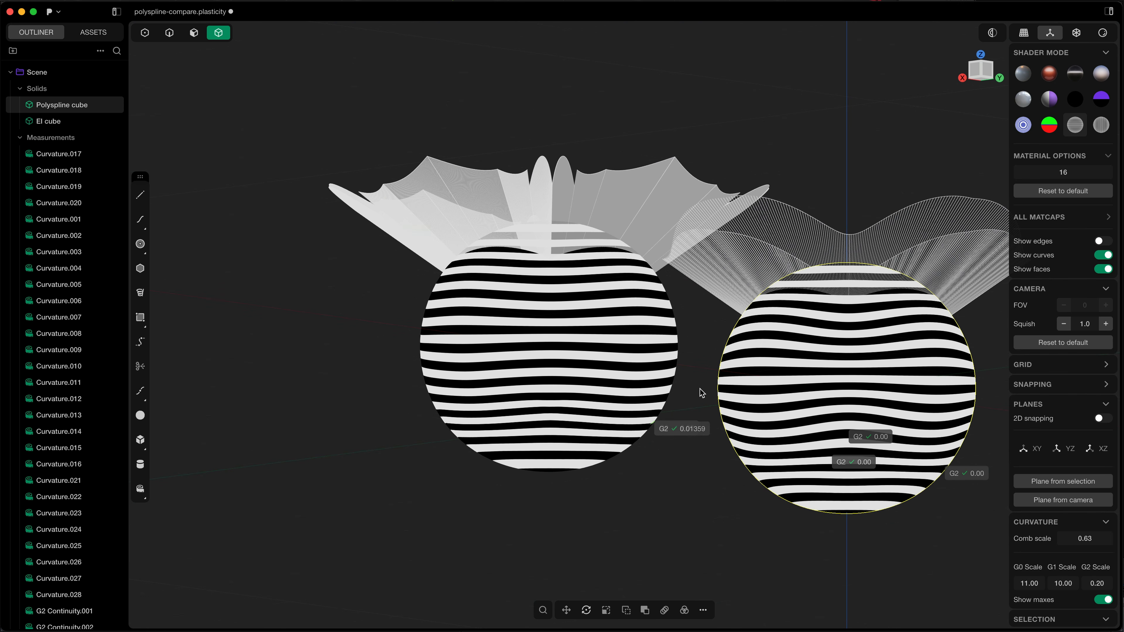
- Examine the zebra stripes on the selected Polyspline cube up close from several angles
shift+middle_drag(794, 385, 702, 373)
scroll(724, 416, up, 4)
mouse_move(724, 416)
middle_down()
mouse_move(736, 418)
mouse_move(726, 415)
middle_up()
scroll(728, 415, up, 6)
shift+middle_drag(823, 292, 700, 485)
middle_drag(705, 392, 672, 390)
shift+middle_drag(758, 427, 379, 228)
middle_drag(684, 389, 541, 353)
scroll(541, 352, down, 3)
shift+middle_drag(725, 400, 612, 355)
scroll(706, 385, up, 5)
scroll(706, 384, down, 1)
middle_drag(725, 408, 700, 405)
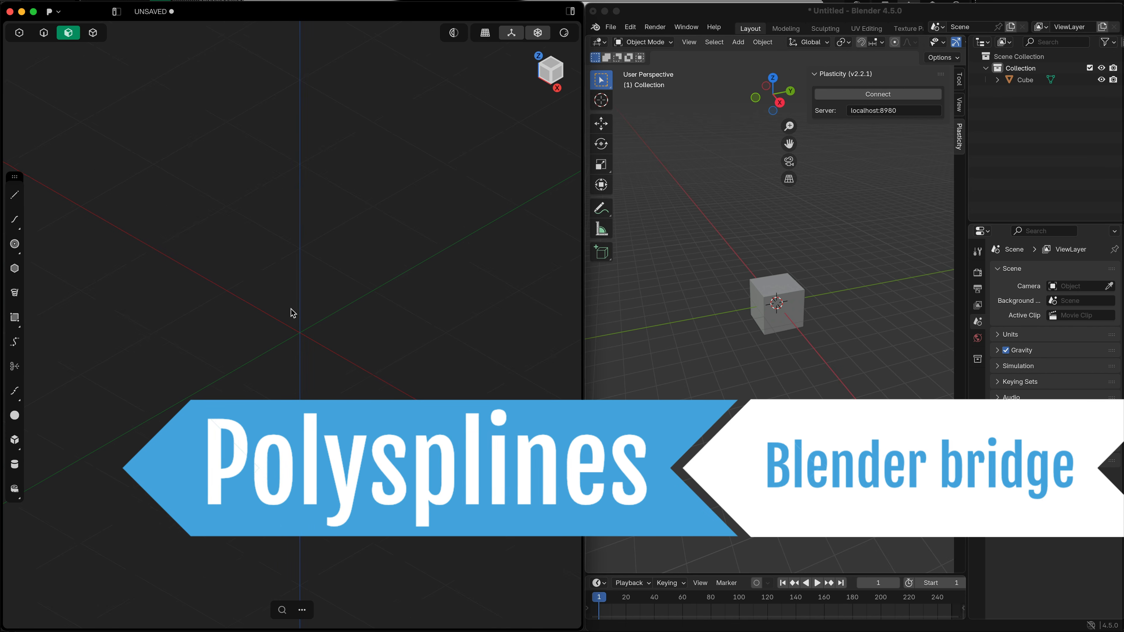
- In Blender, connect to the Plasticity server at localhost:8980 and move the default cube into the Outbox collection
click(802, 298)
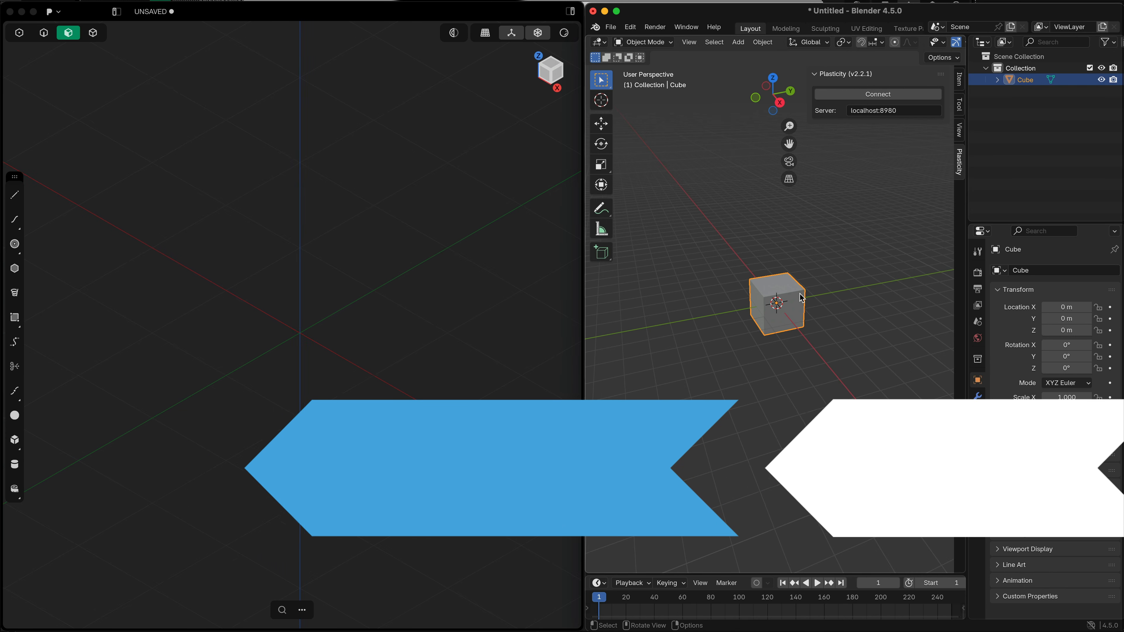
scroll(802, 300, up, 4)
click(857, 94)
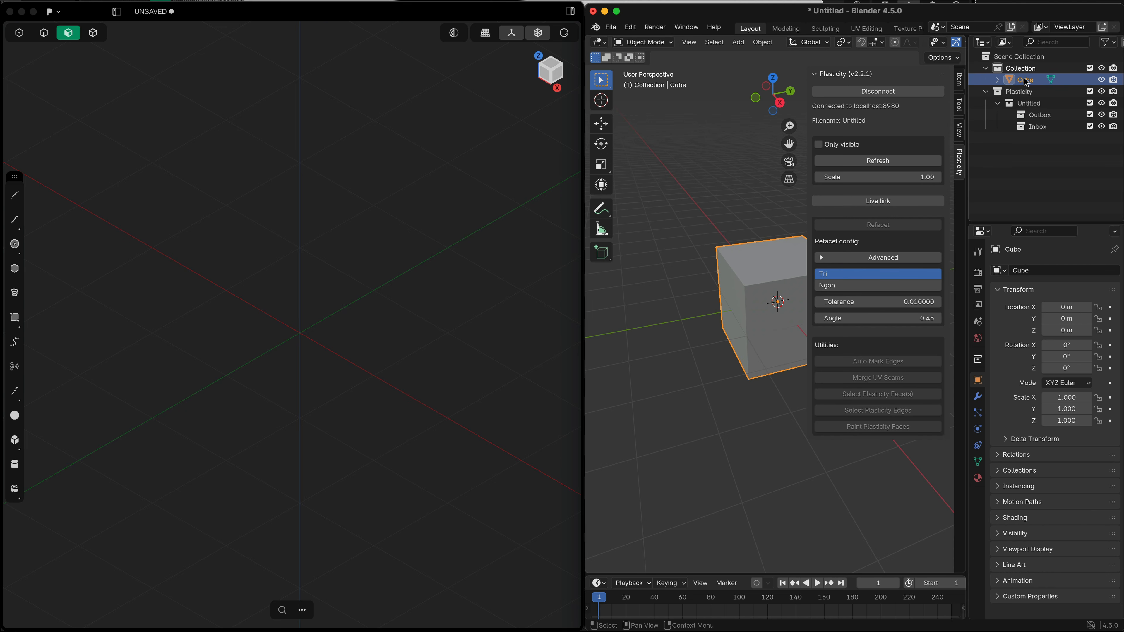
drag(1026, 82, 1034, 115)
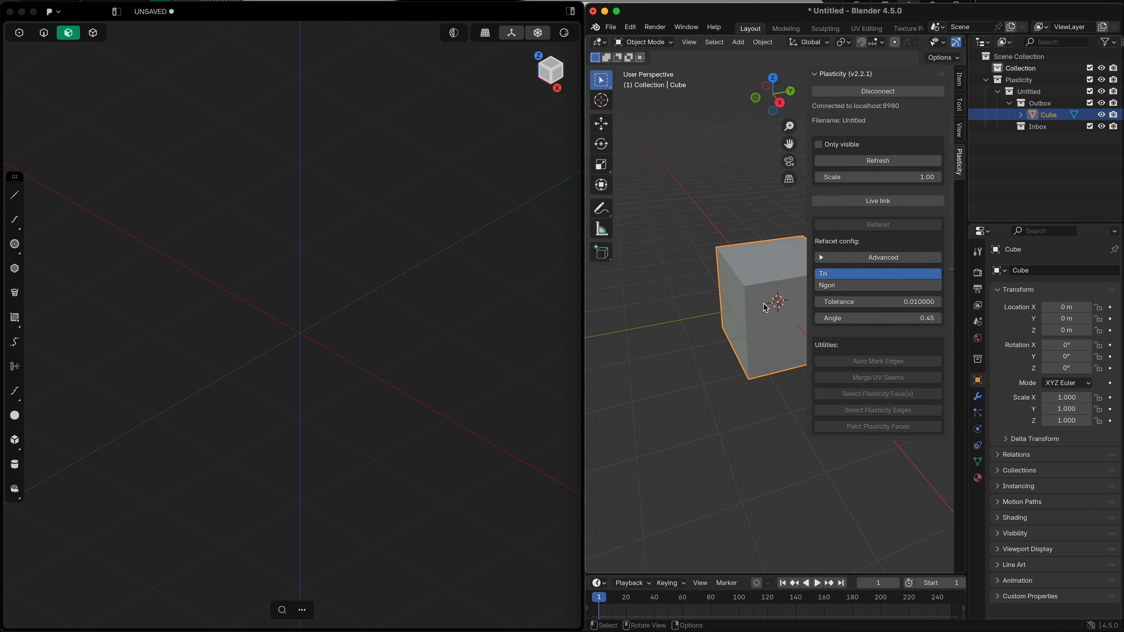
- Apply smooth shading and a Catmull-Clark subdivision with viewport level 3 to the cube, and refresh the bridge to send it to Plasticity
key(ctrl+2)
right_click(760, 305)
click(760, 305)
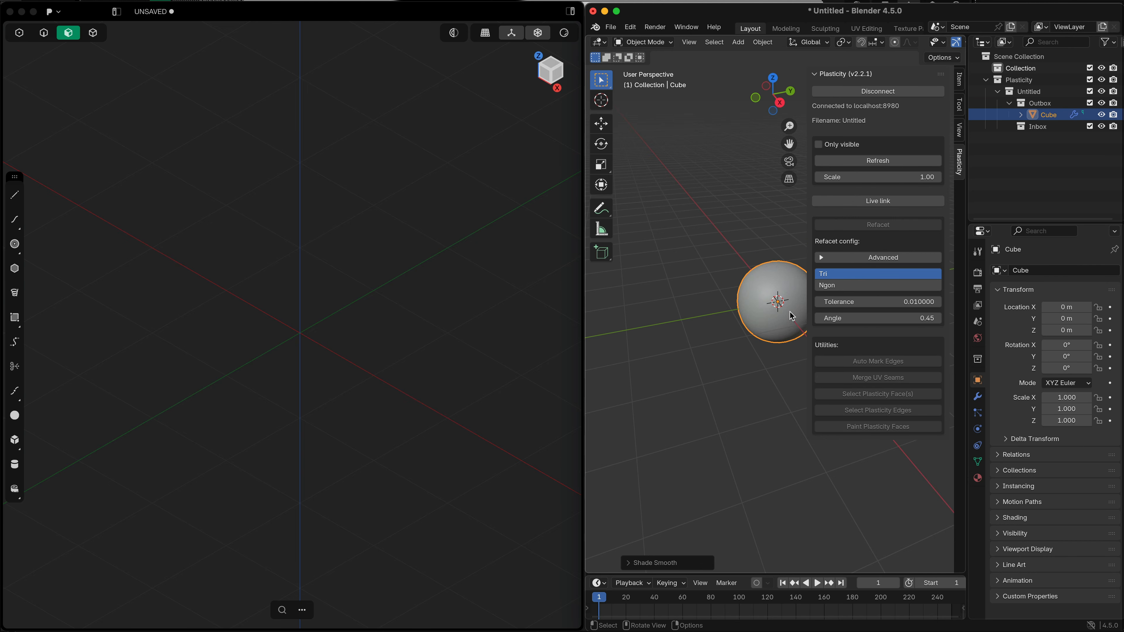
click(978, 396)
key(KP_Decimal)
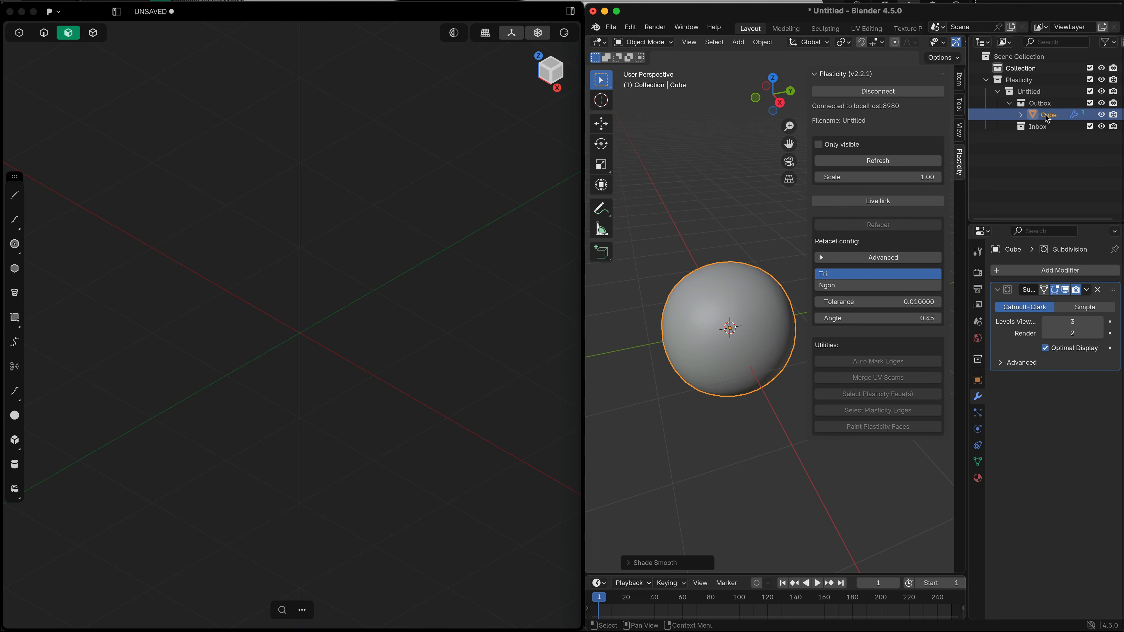
click(895, 161)
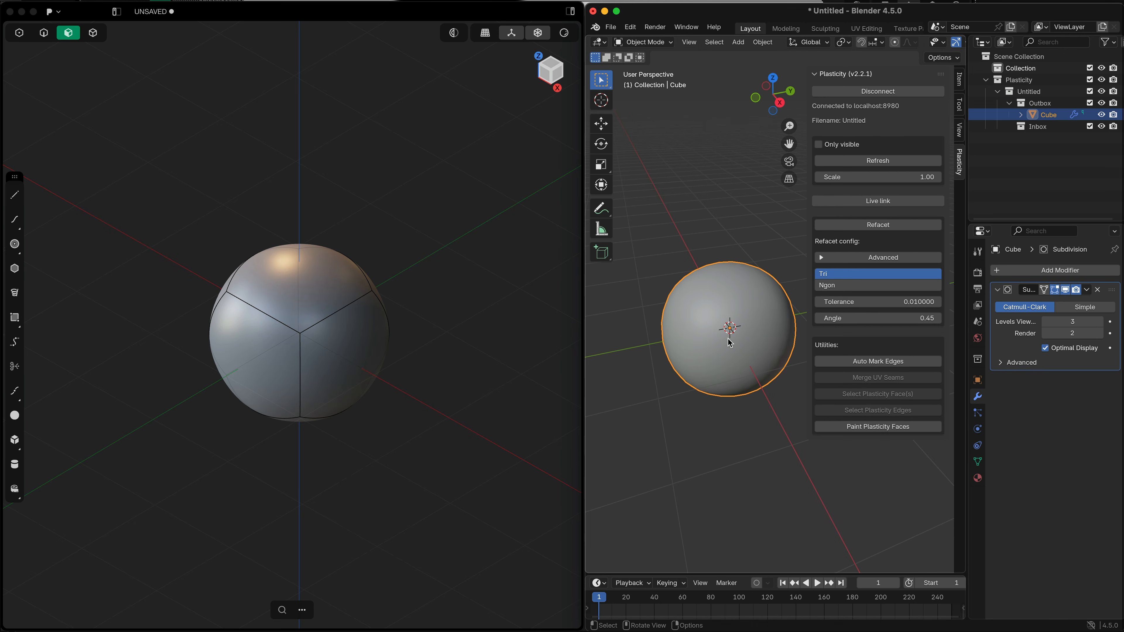
- In Edit Mode, inset the cube's top face and extrude it upward, refreshing the bridge to update the Plasticity model
key(Tab)
key(alt+a)
key(3)
click(700, 261)
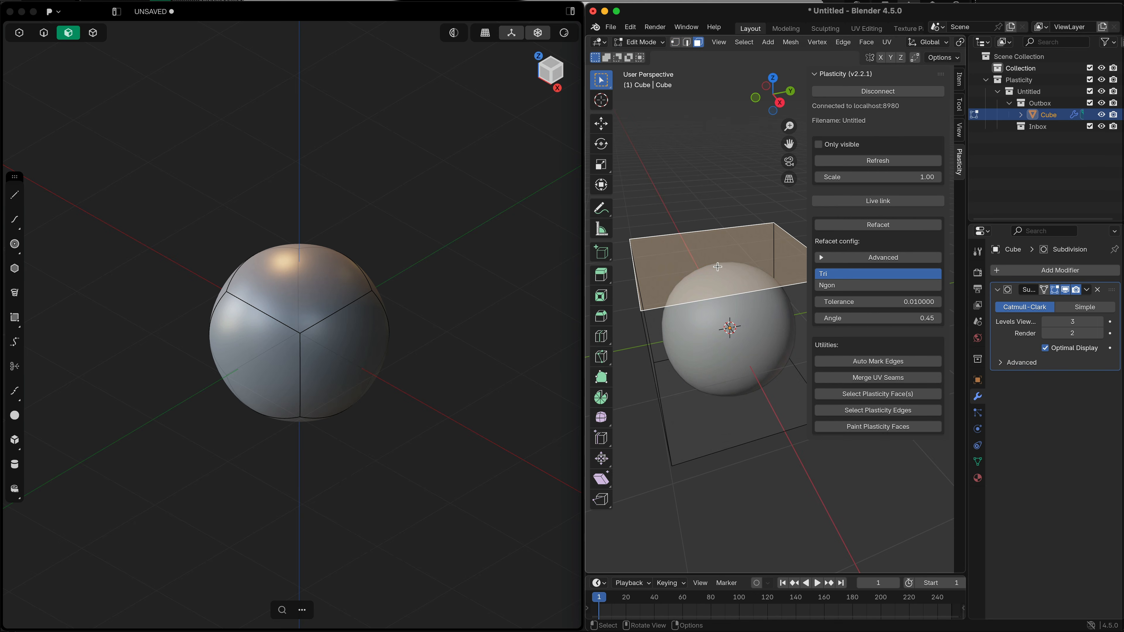
key(i)
click(772, 256)
key(e)
click(777, 172)
click(853, 164)
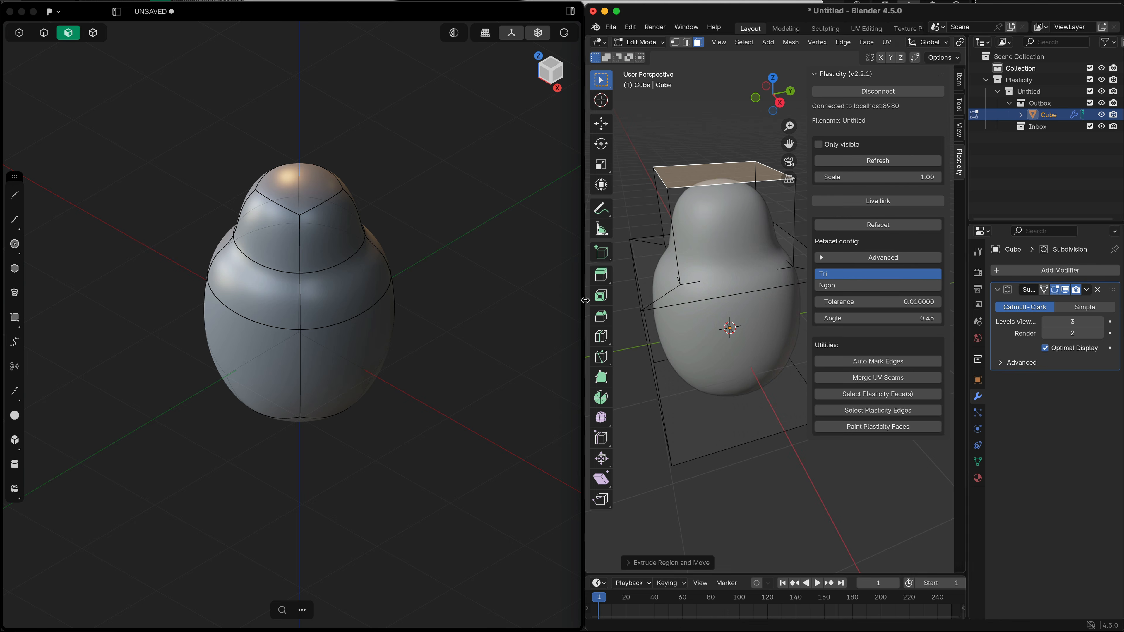
middle_drag(638, 315, 716, 241)
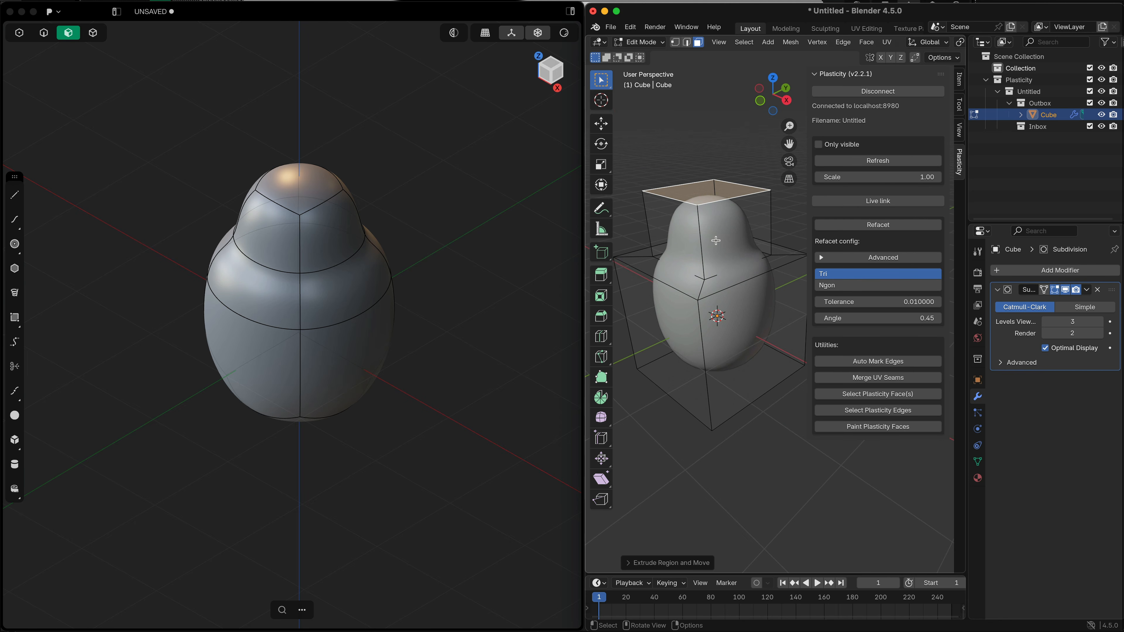
click(303, 279)
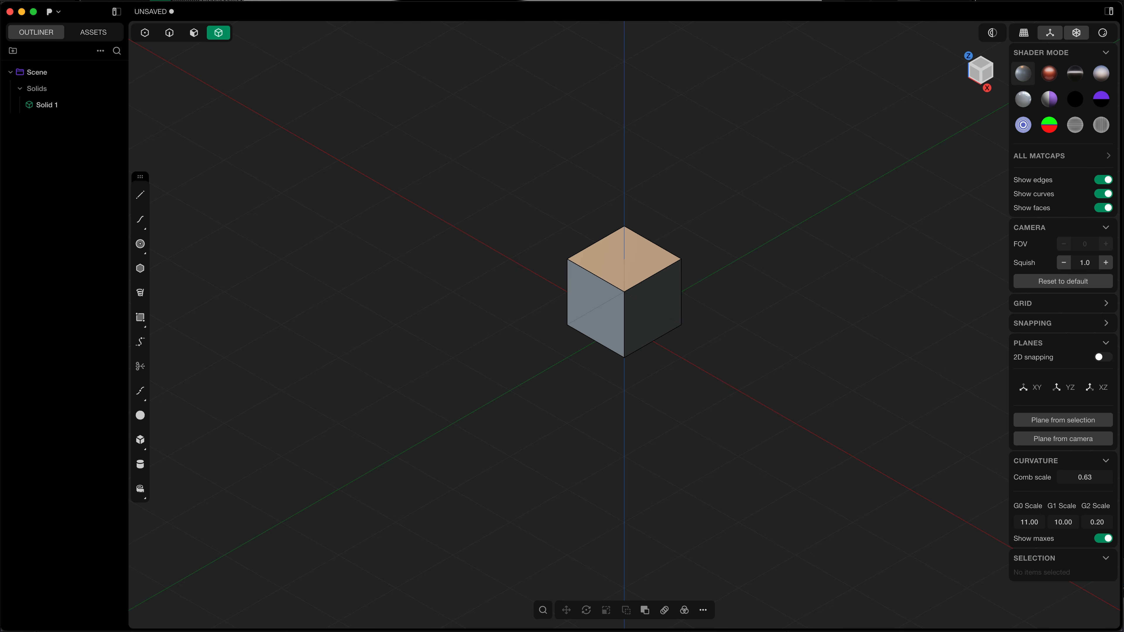
- In Plasticity, add a sphere of about 0.84 m³ and a box with a square base about 0.77 m wide beside the existing cube
click(140, 417)
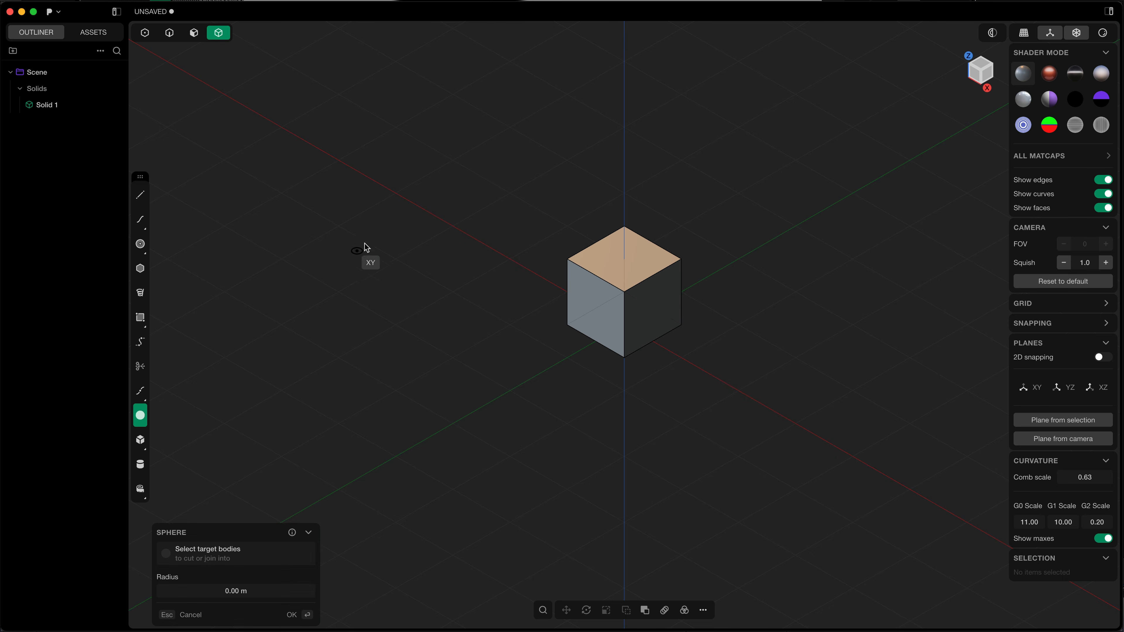
click(432, 282)
click(140, 439)
click(429, 350)
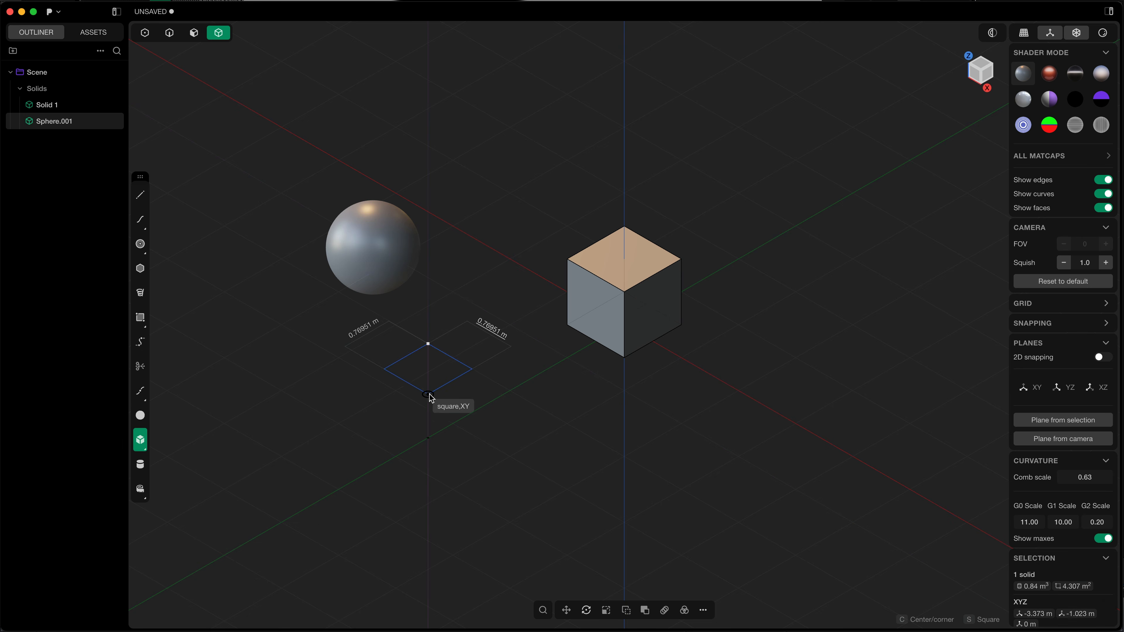
click(429, 396)
click(450, 350)
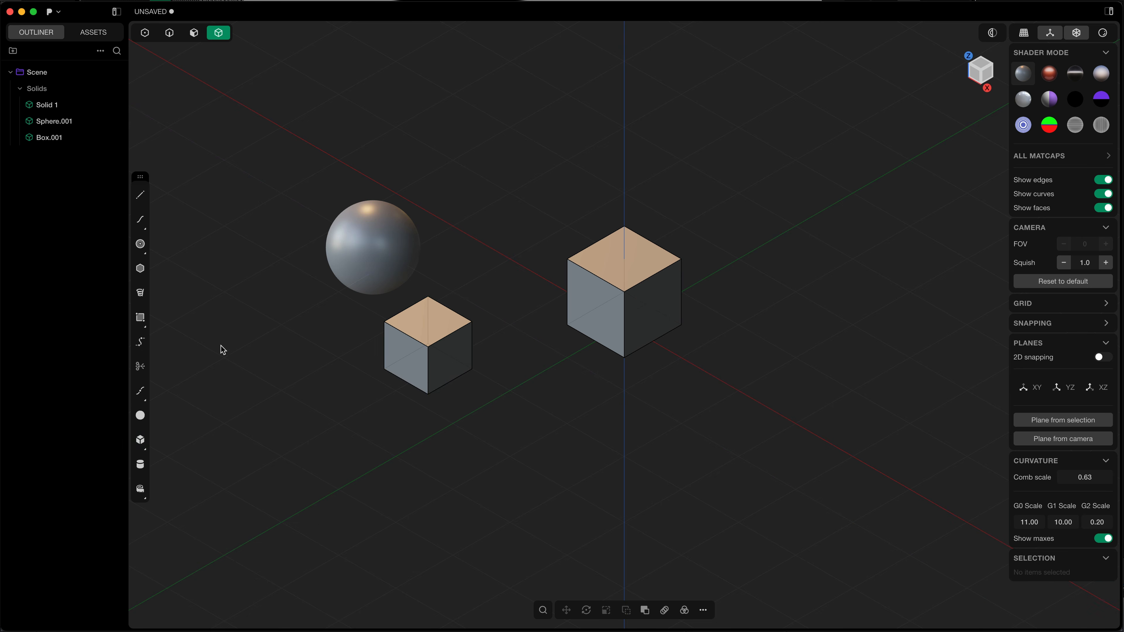
- Draw a test spline from empty space through the Z axis to the lower corners of both cubes, and delete it
click(140, 219)
click(448, 141)
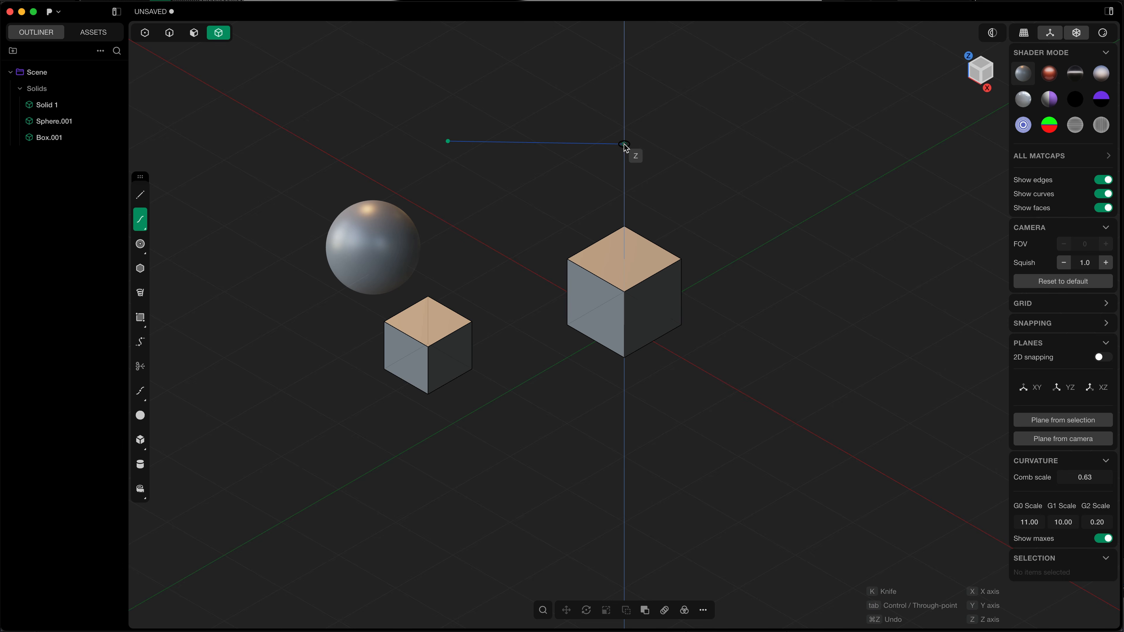
click(624, 145)
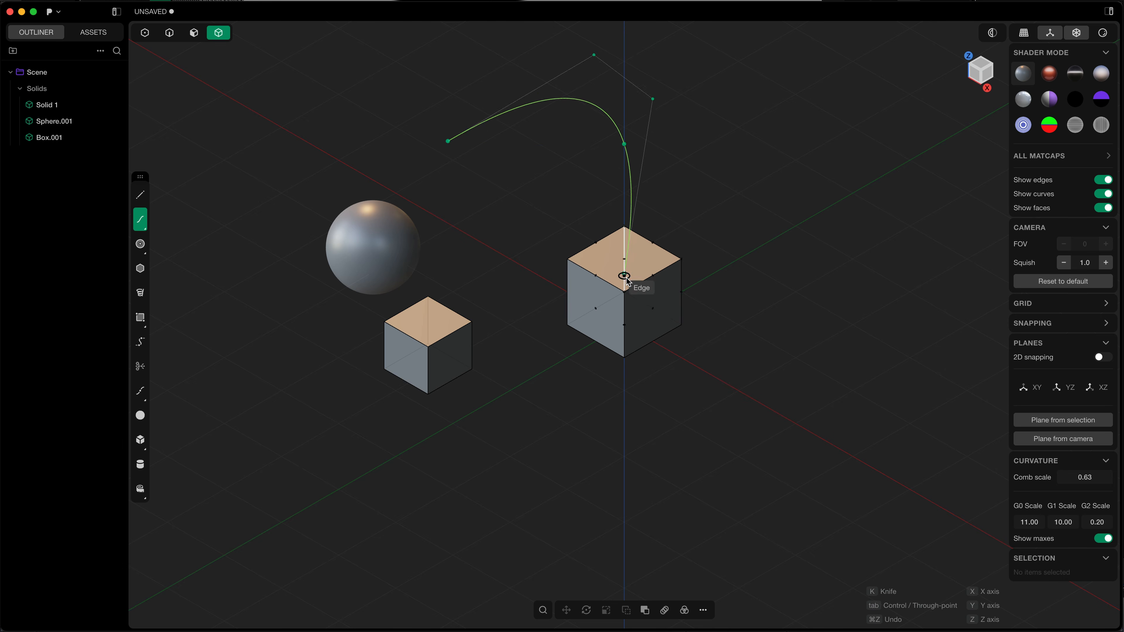
click(629, 356)
click(432, 396)
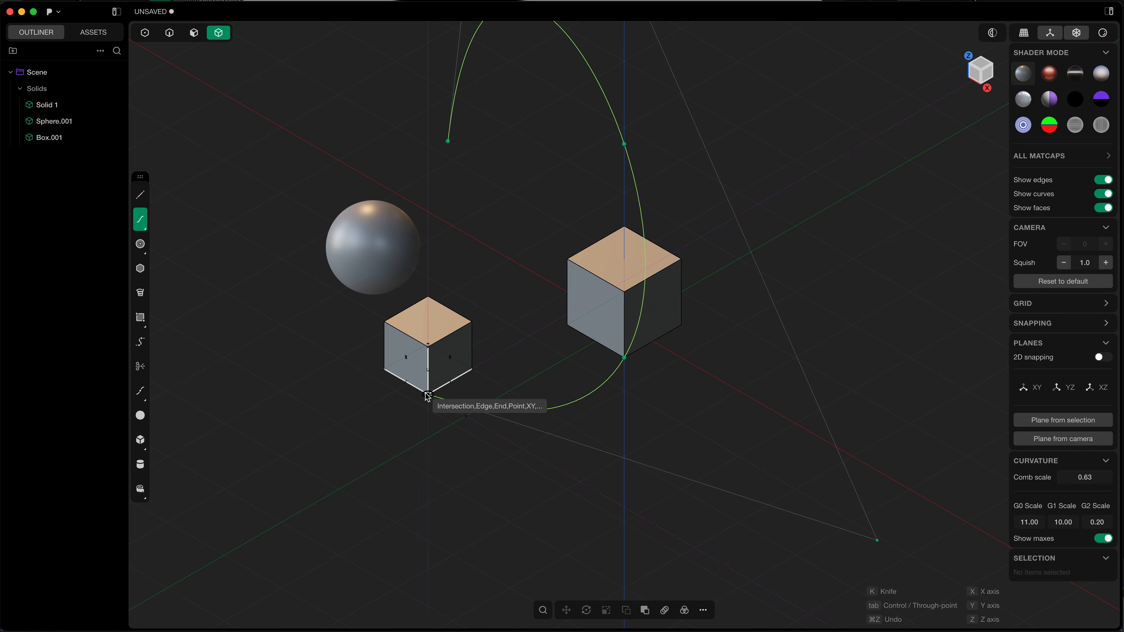
right_click(433, 396)
middle_drag(549, 406, 450, 102)
middle_drag(567, 216, 658, 296)
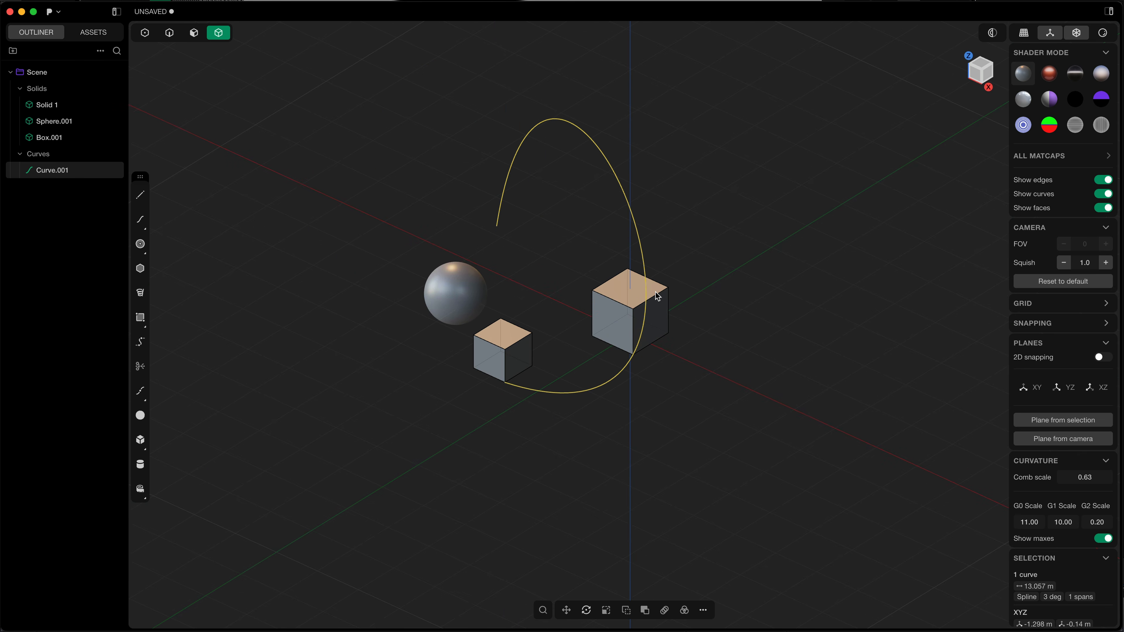
key(Delete)
- In the front view, draw circles of about 0.765 m radius on the small box's face center and 0.582 m on the large cube's upper corner
key(KP_1)
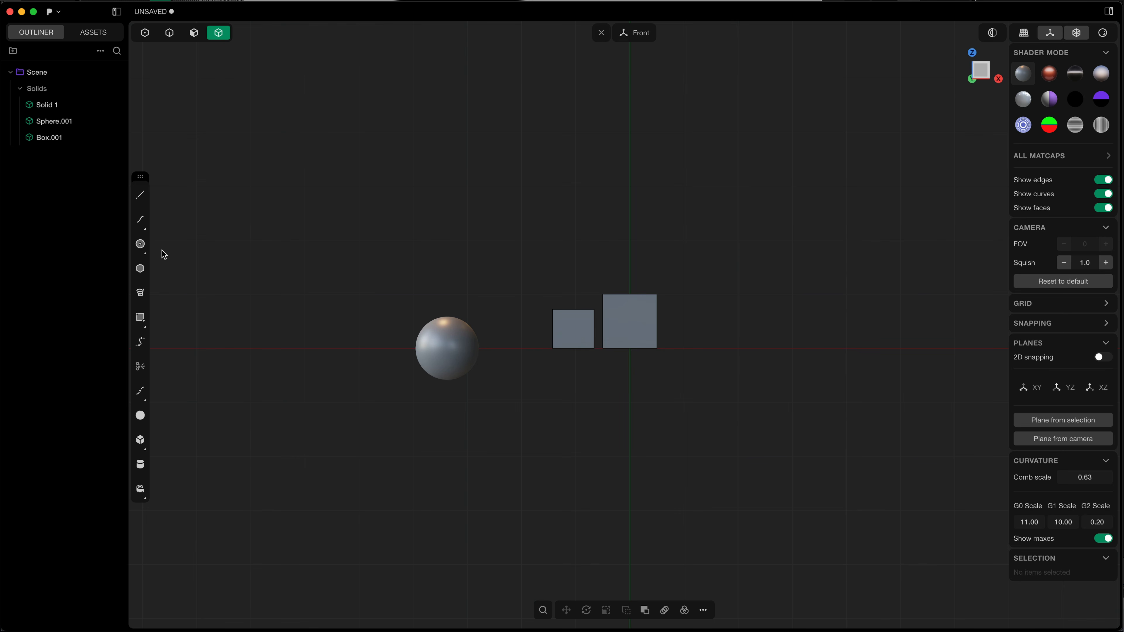
click(147, 244)
click(573, 329)
click(615, 329)
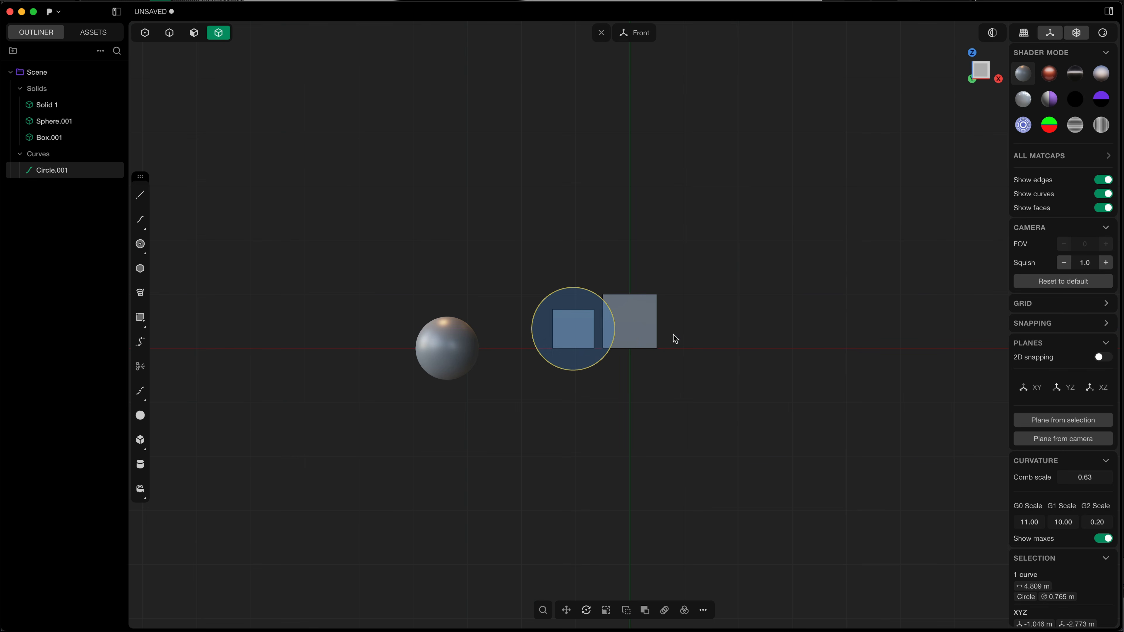
click(657, 294)
click(688, 296)
middle_drag(721, 310, 554, 352)
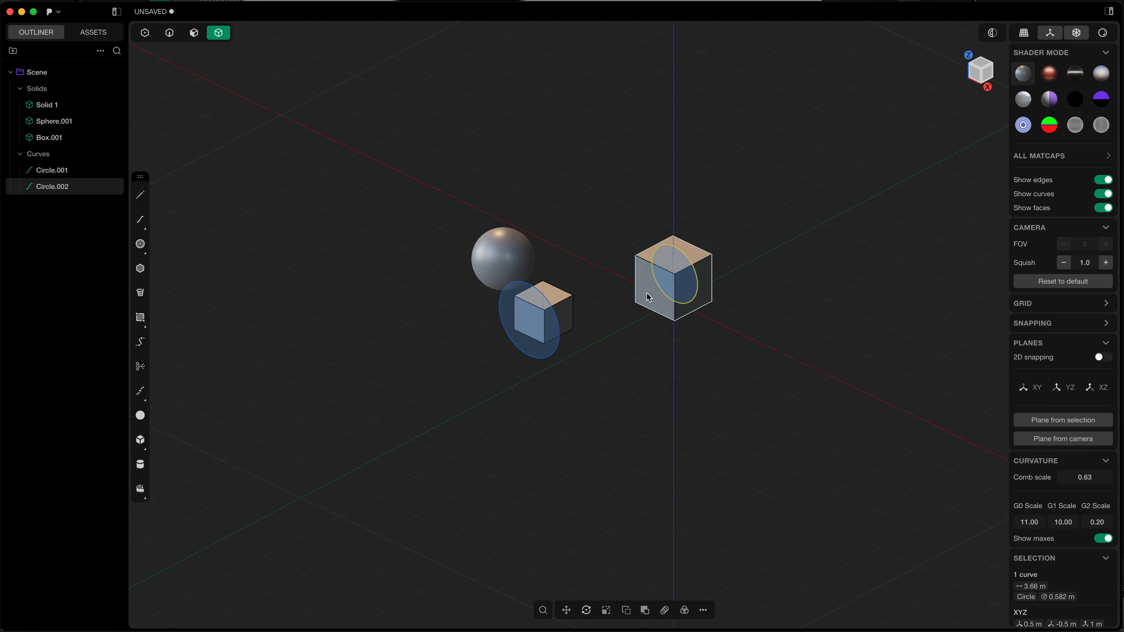
middle_drag(594, 369, 654, 329)
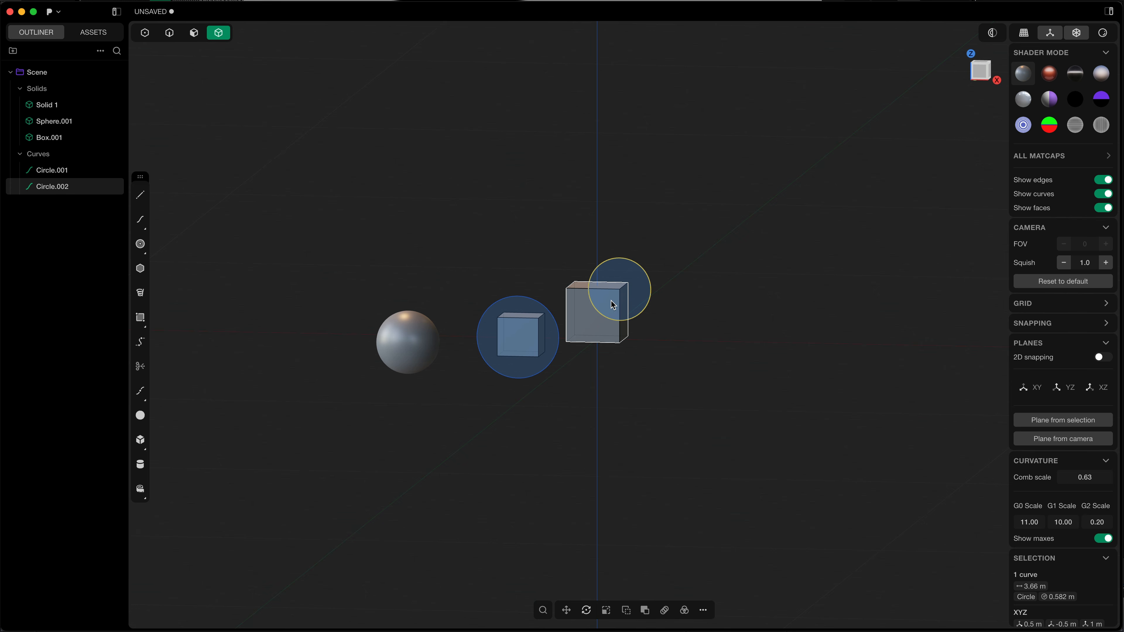
- Delete both circles drawn on the small box and the large cube
key(Delete)
key(2)
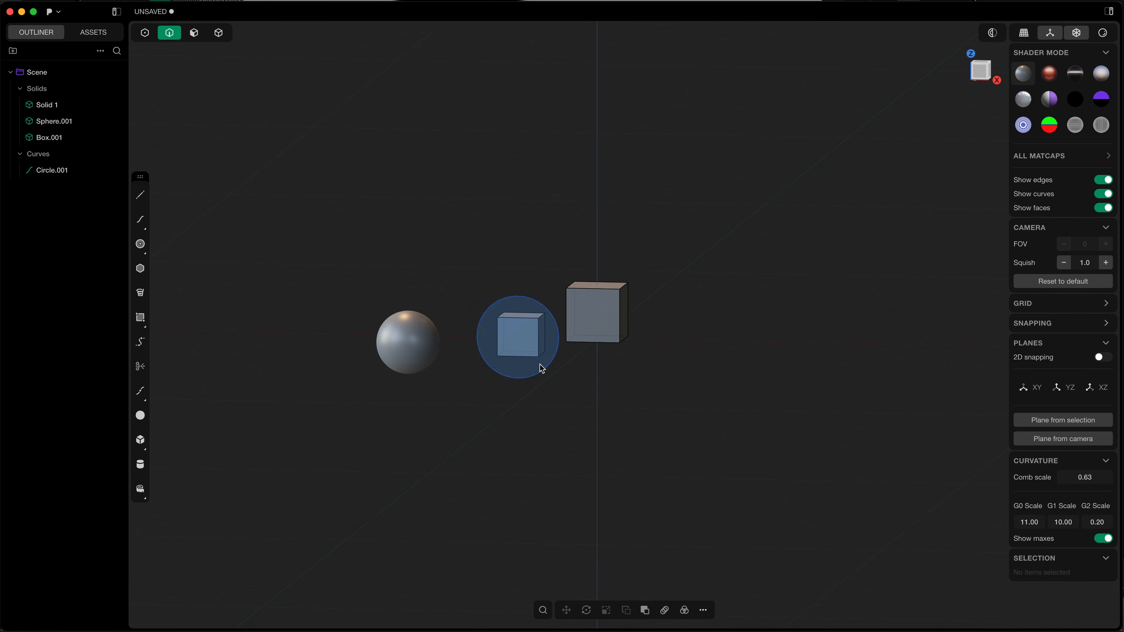
click(539, 366)
key(Delete)
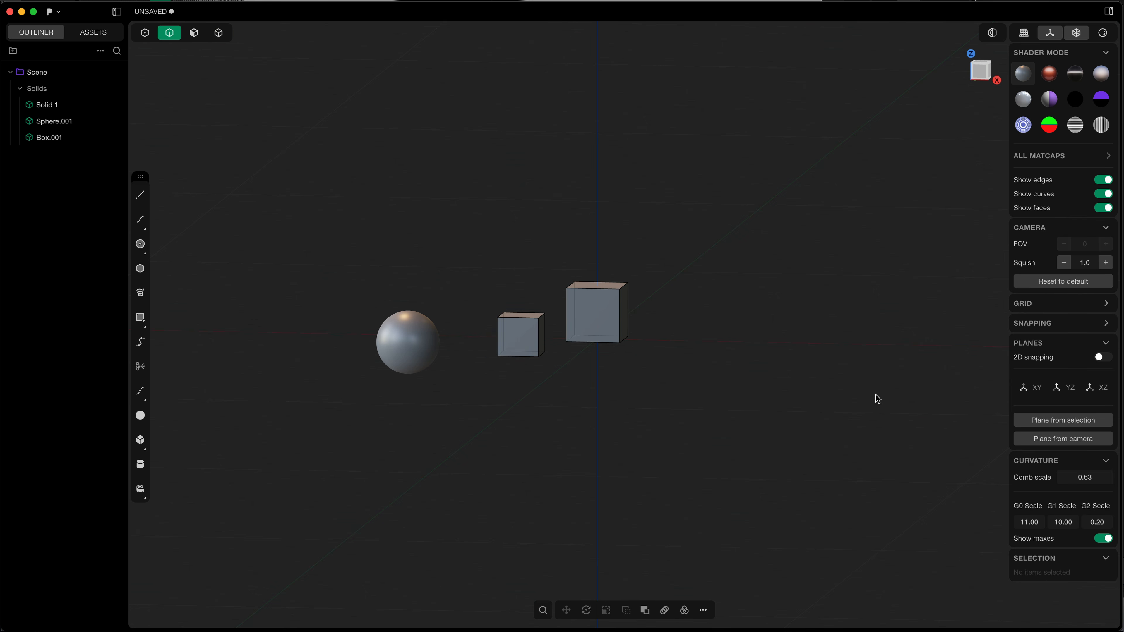
- Enable 2D snapping and draw three circles in empty space in the front view, with radii about 0.67, 0.84 and 0.72 m
click(1102, 361)
middle_drag(710, 379, 718, 371)
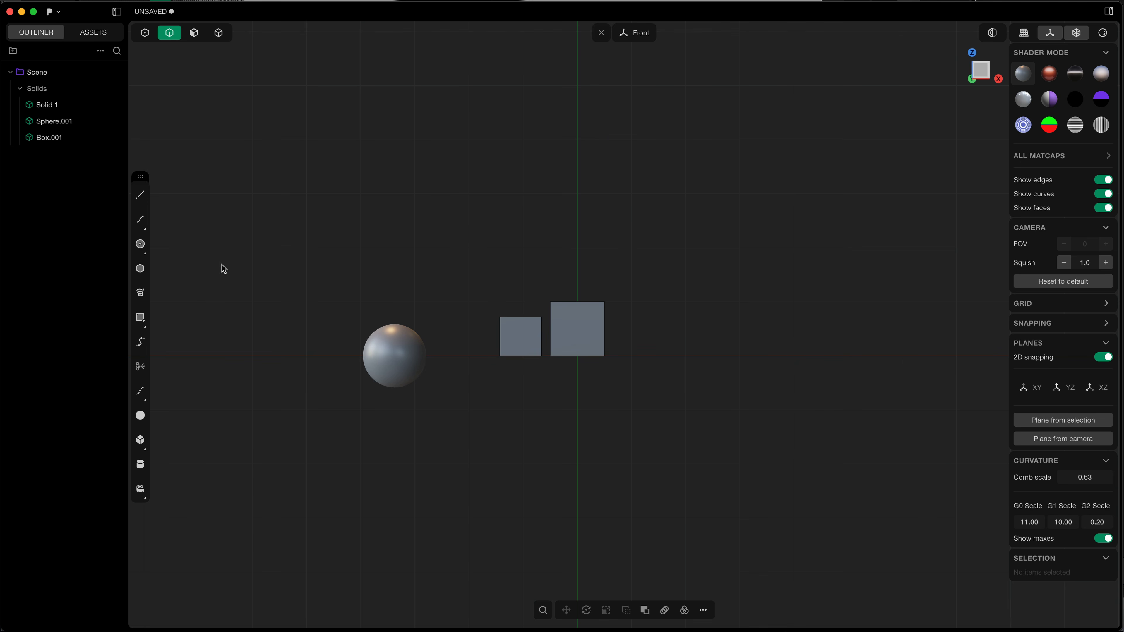
click(141, 244)
click(371, 229)
click(407, 230)
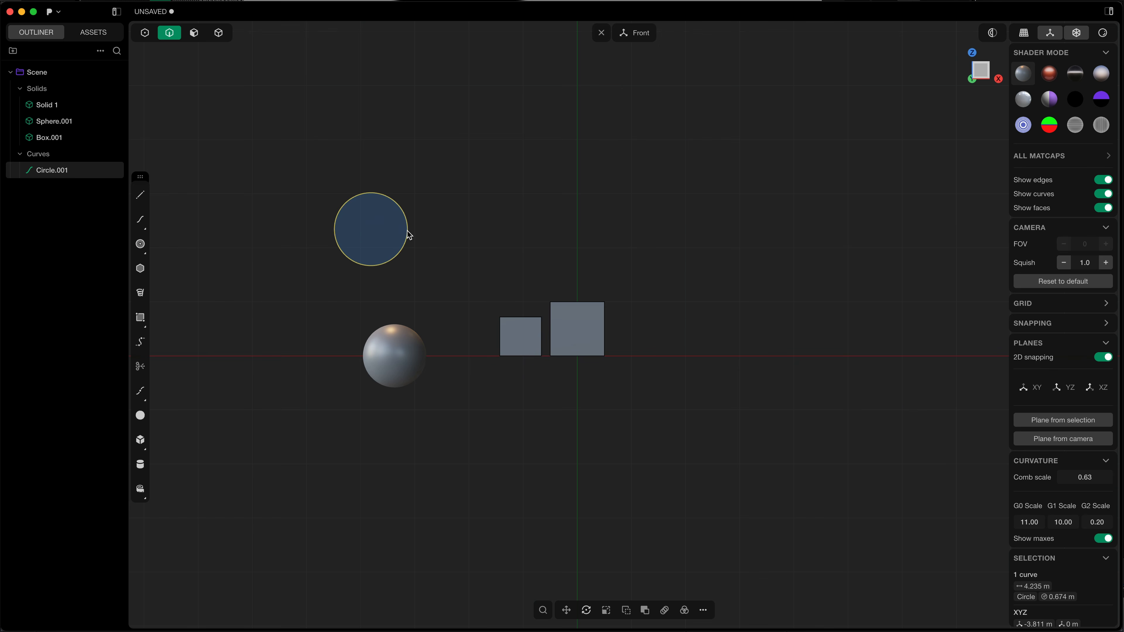
click(655, 214)
click(699, 226)
click(684, 323)
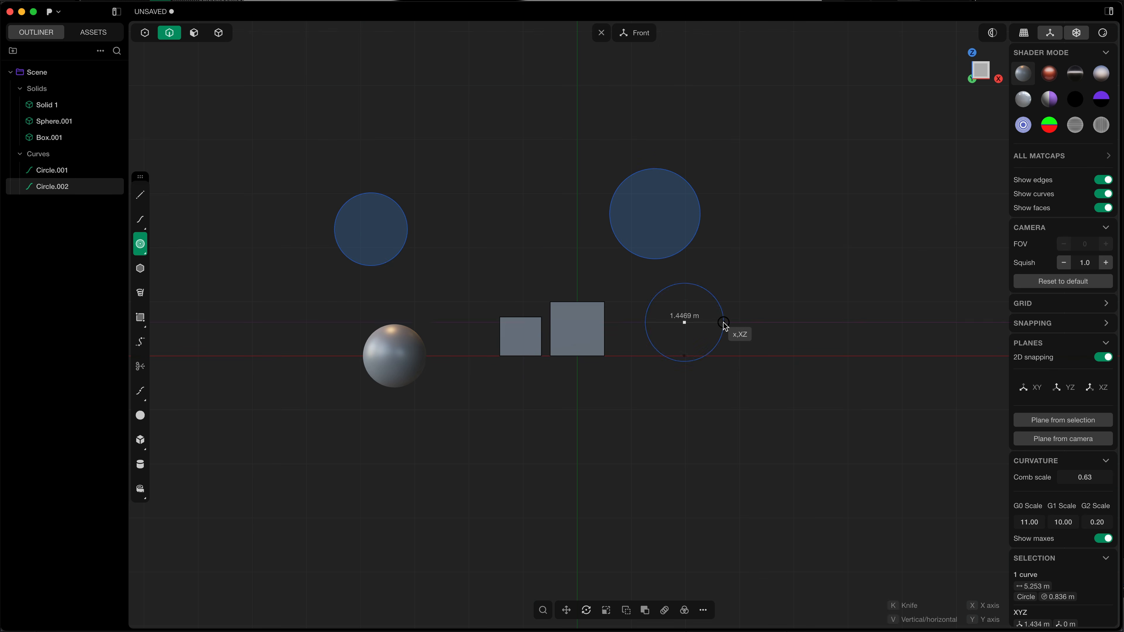
click(725, 325)
- Draw circles centred on two opposite corners of the large cube (lower one about 1.19 m radius), a small box corner (0.66 m) and the sphere (1.10 m)
click(604, 302)
click(647, 314)
click(541, 337)
click(601, 389)
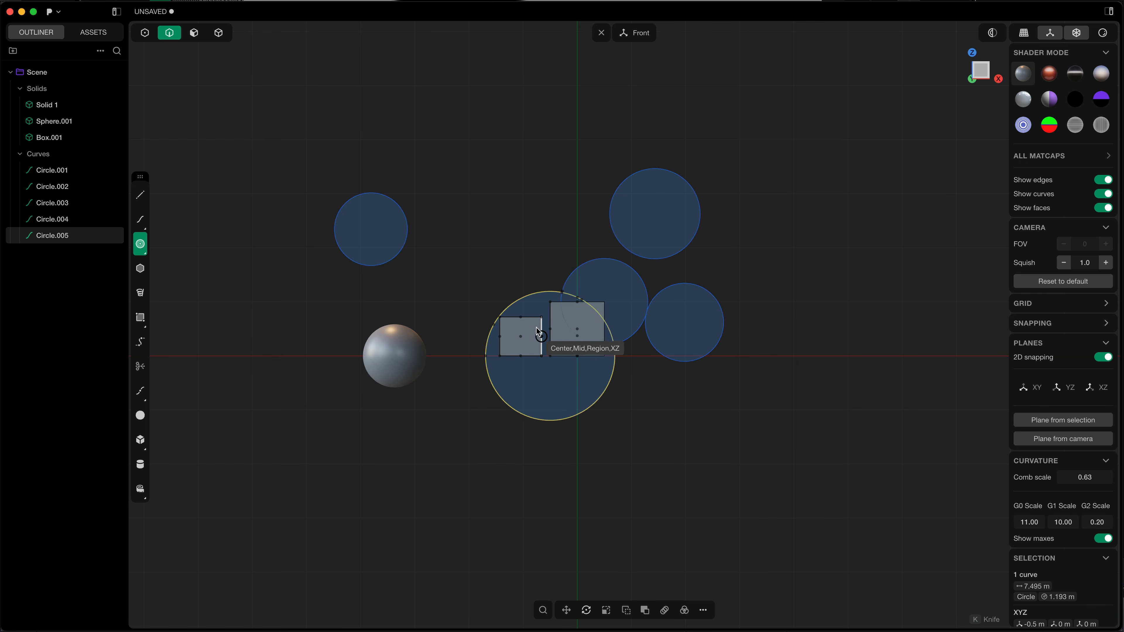
click(541, 317)
click(575, 325)
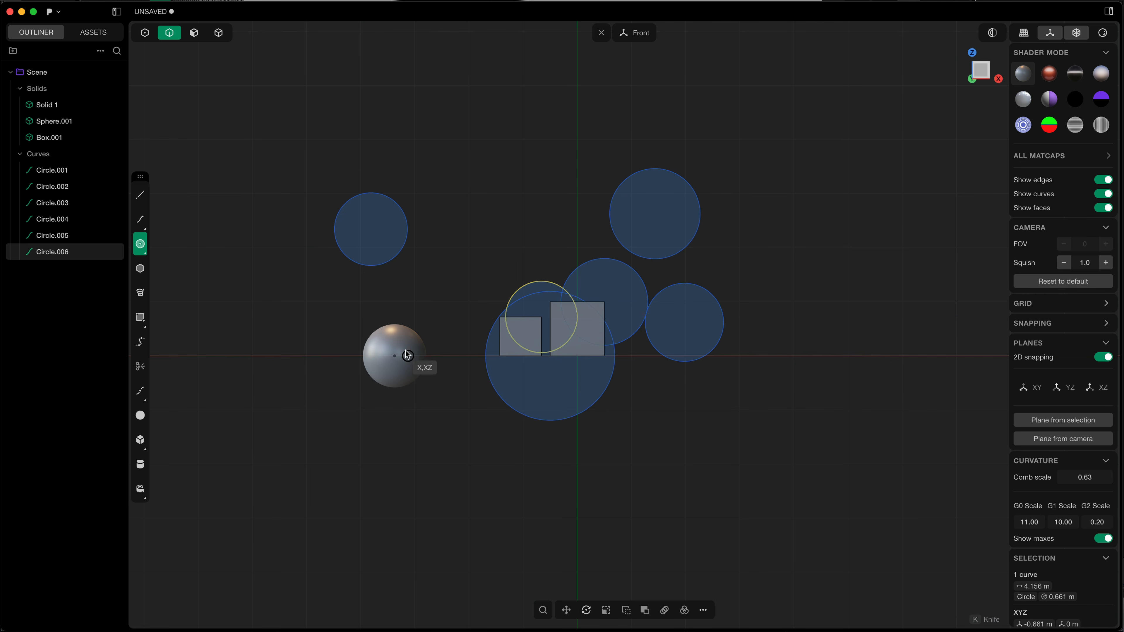
click(394, 355)
click(451, 367)
- Draw a spline about 24.3 m long arcing over the circles and looping back into the largest one, and orbit to check that it is planar
click(140, 220)
click(220, 280)
click(335, 130)
click(464, 75)
click(608, 113)
click(874, 235)
click(836, 403)
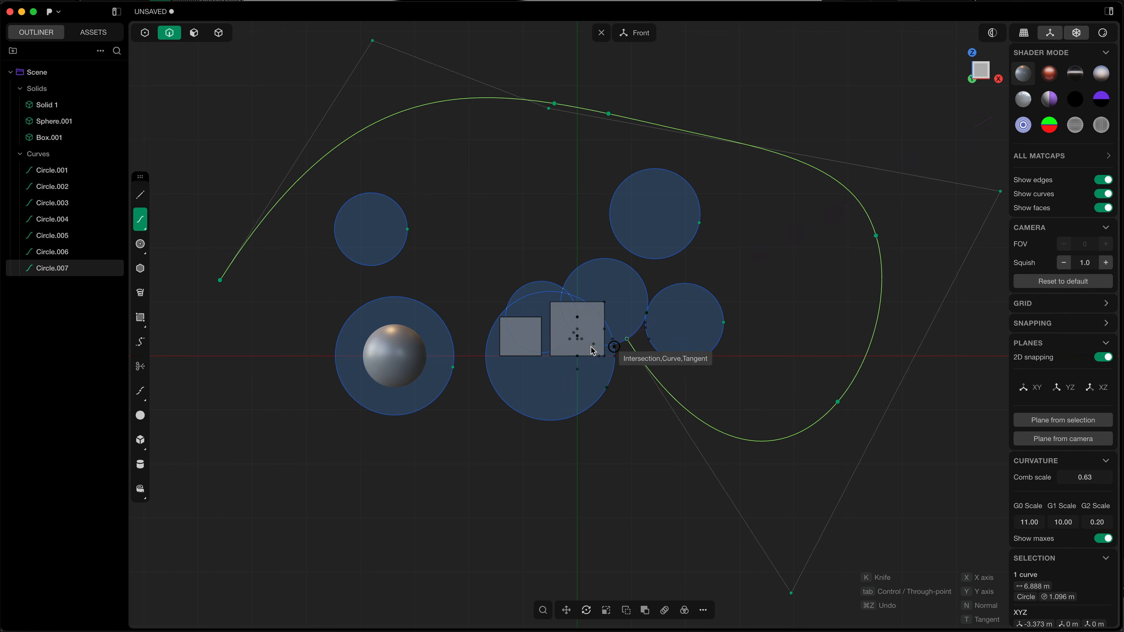
click(511, 372)
right_click(511, 372)
middle_drag(546, 392, 470, 429)
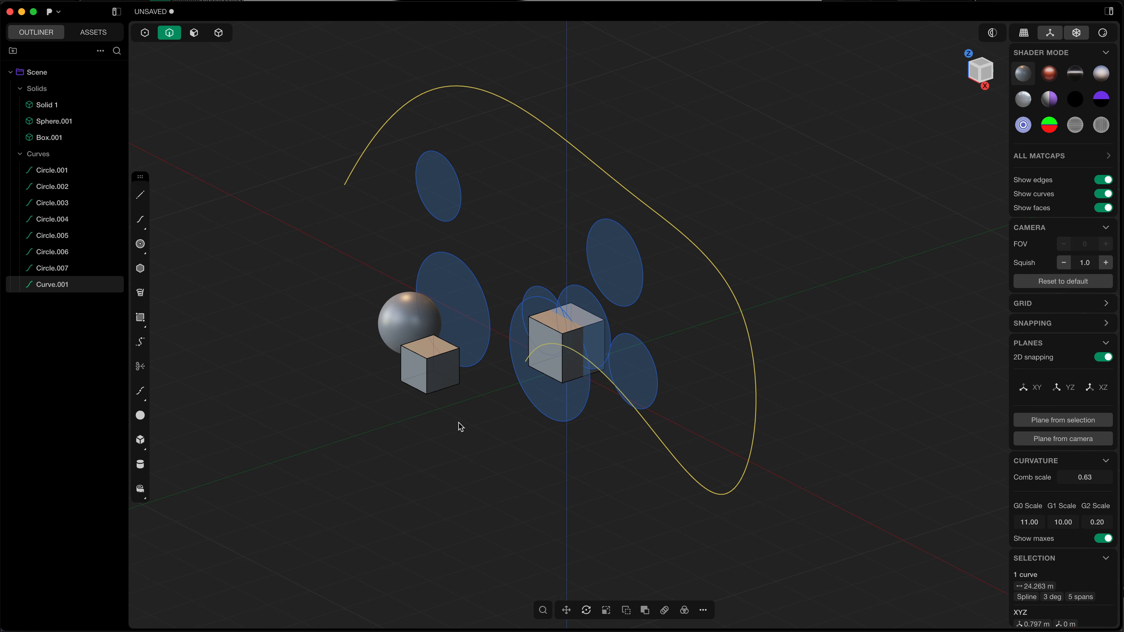
- Bevel the upper edge of the large cube that faces the viewer with a flat chamfer
click(566, 332)
key(b)
click(635, 372)
right_click(634, 372)
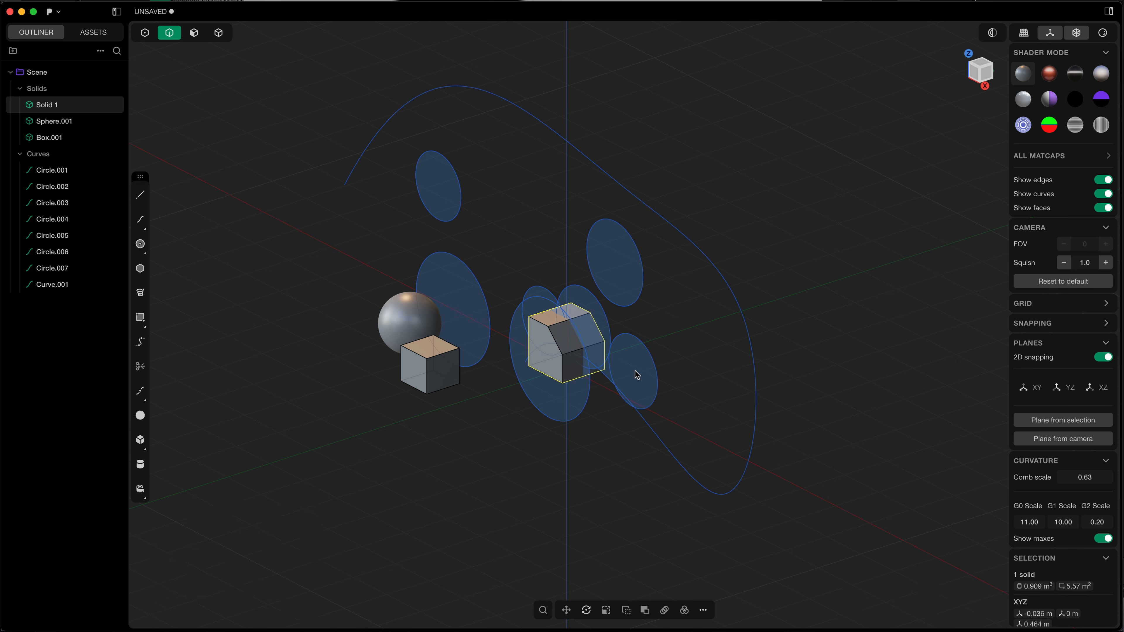
- Set a temporary construction plane on the large cube's sloped chamfer face
key(3)
click(569, 343)
key(shift+space)
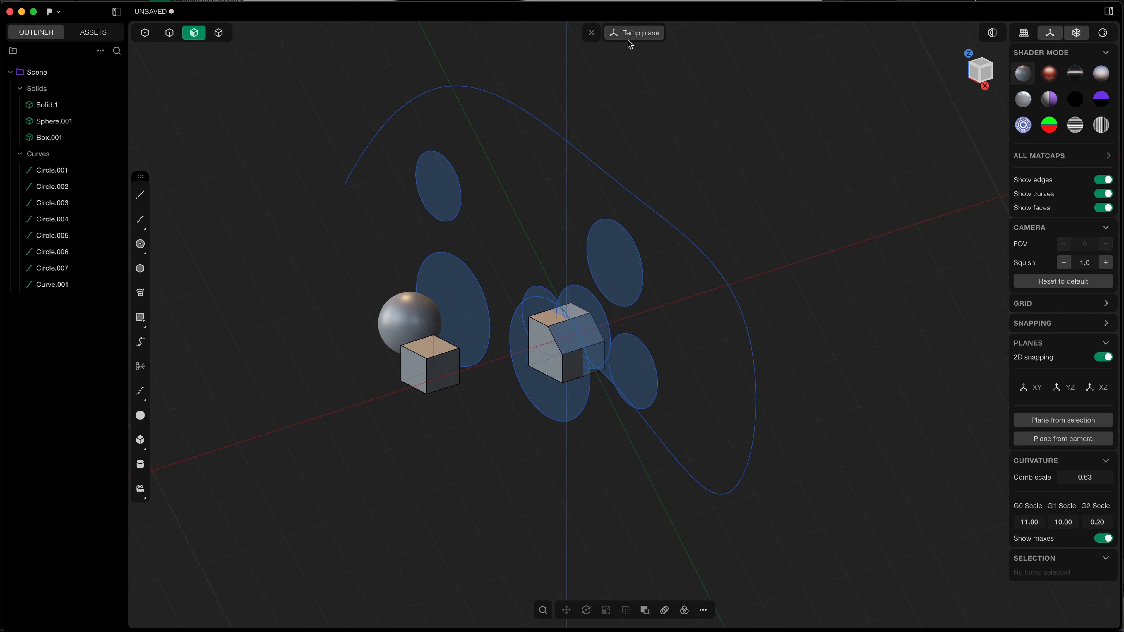
scroll(612, 290, down, 2)
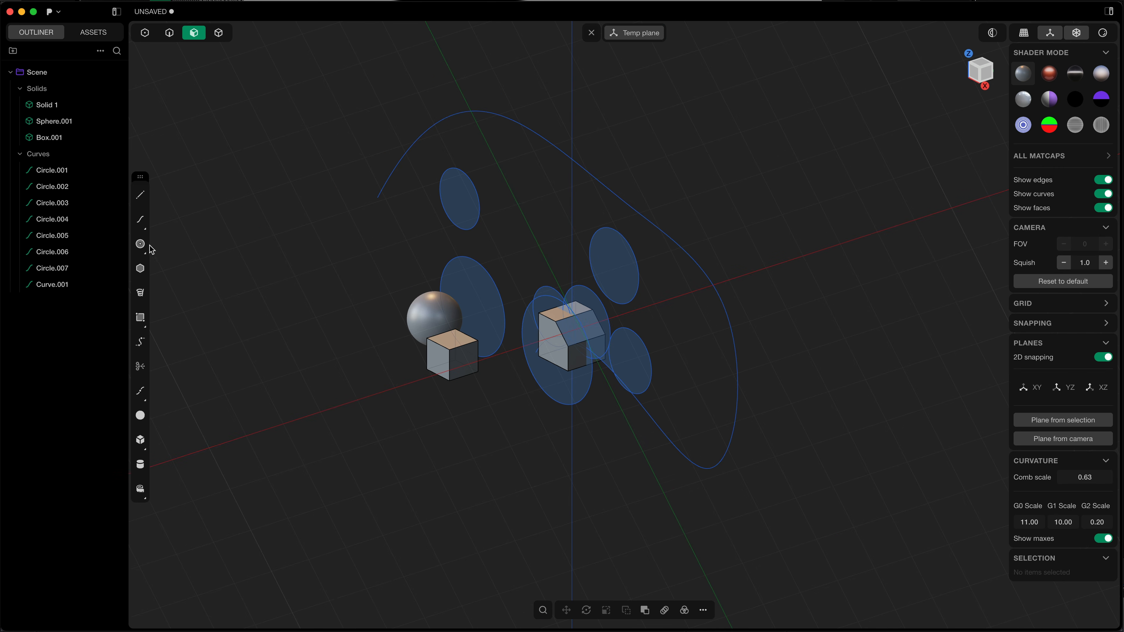
- Draw two circles in empty space on the temporary plane, with radii of about 1.41 m and 1.66 m
click(140, 244)
click(321, 288)
click(381, 302)
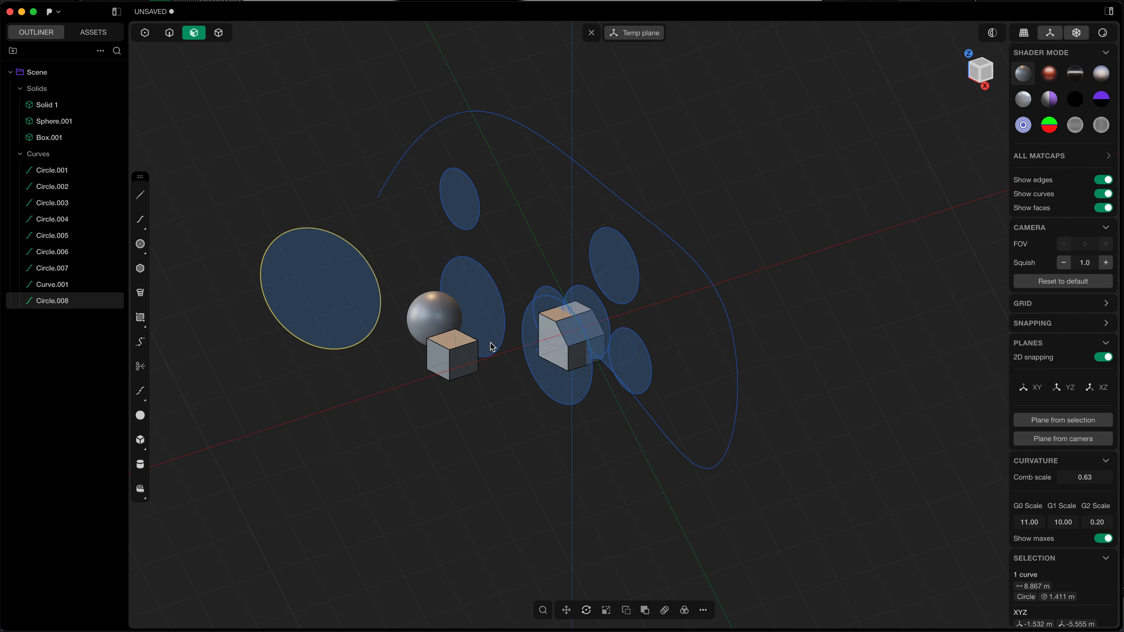
click(140, 244)
click(705, 166)
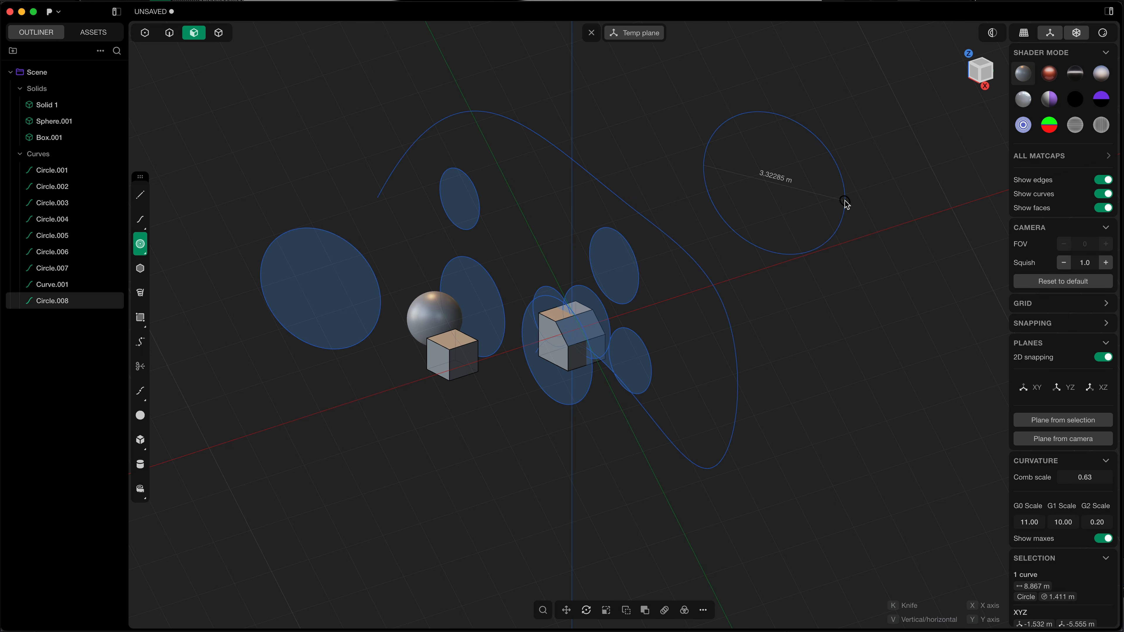
click(846, 203)
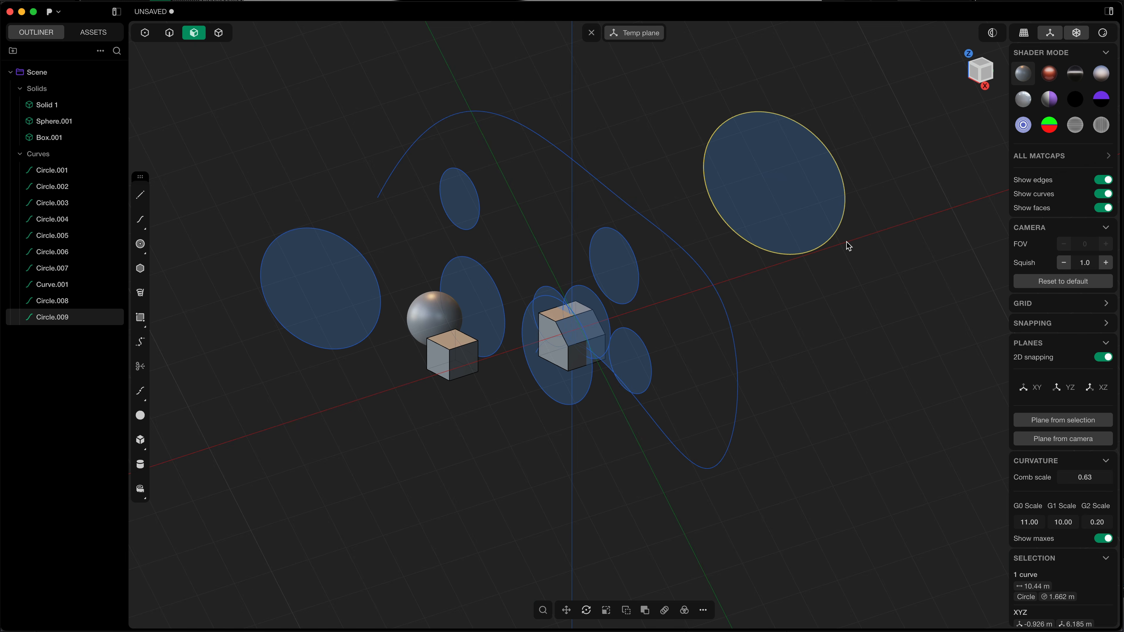
- Leave the temporary plane and extrude the 1.66 m radius circle about 1.19 m to one side
click(591, 33)
key(e)
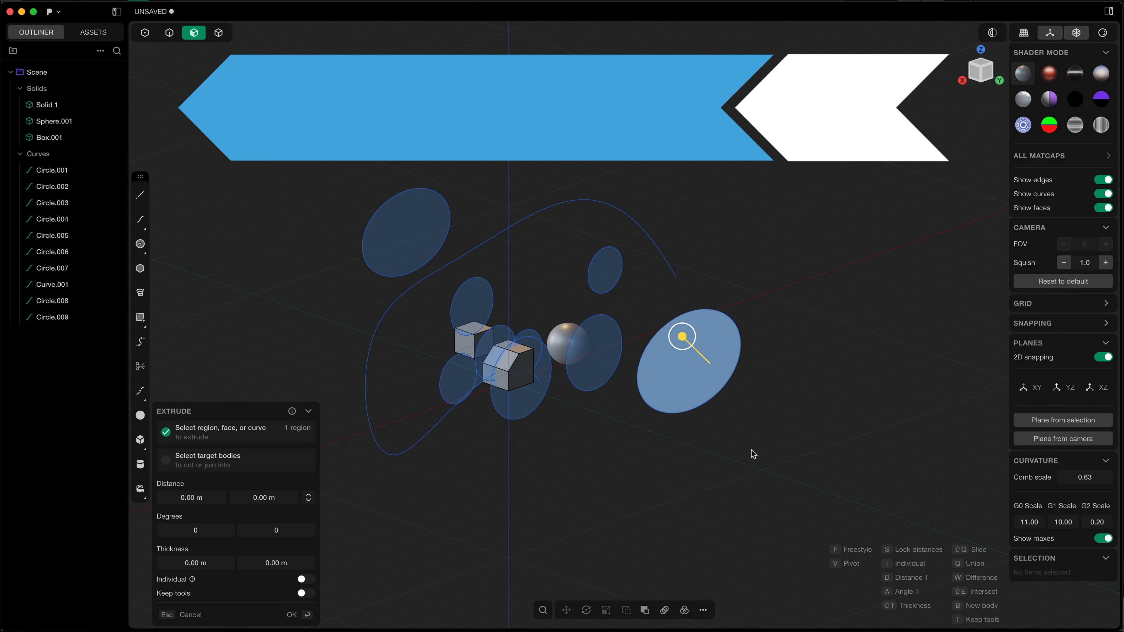
scroll(751, 450, up, 3)
mouse_move(751, 450)
shift+middle_down()
mouse_move(767, 451)
mouse_move(751, 451)
shift+middle_up()
key(d)
click(718, 442)
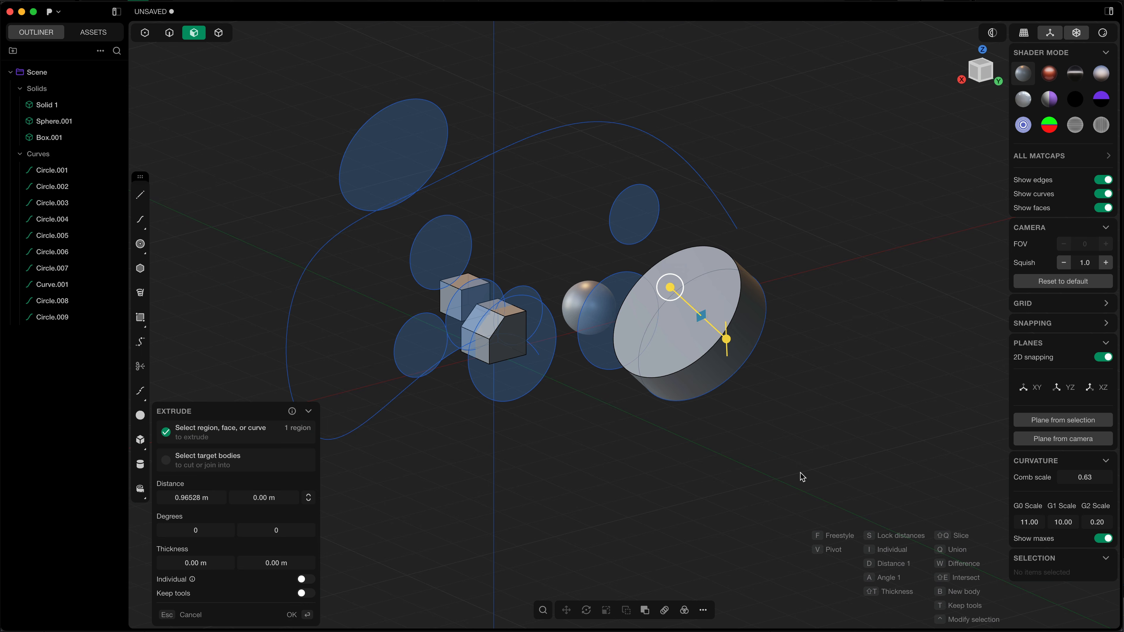
middle_drag(696, 356, 688, 353)
key(d)
click(689, 351)
- Lock the extrusion distances so the cylinder extends equally to both sides of the circle, and lengthen it slightly
key(d)
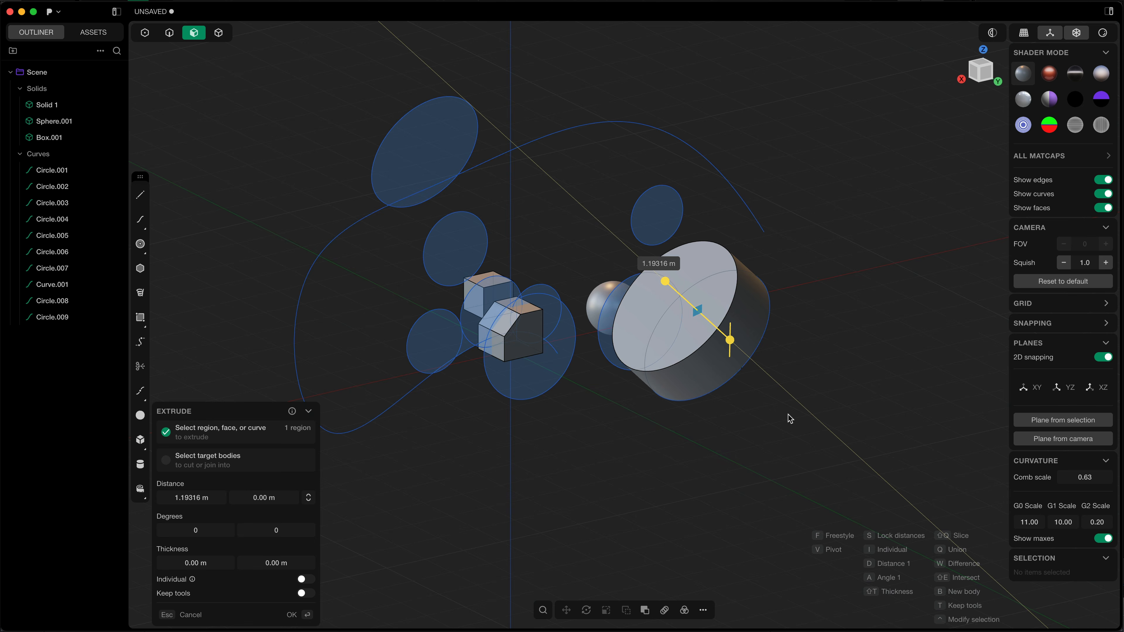
click(788, 414)
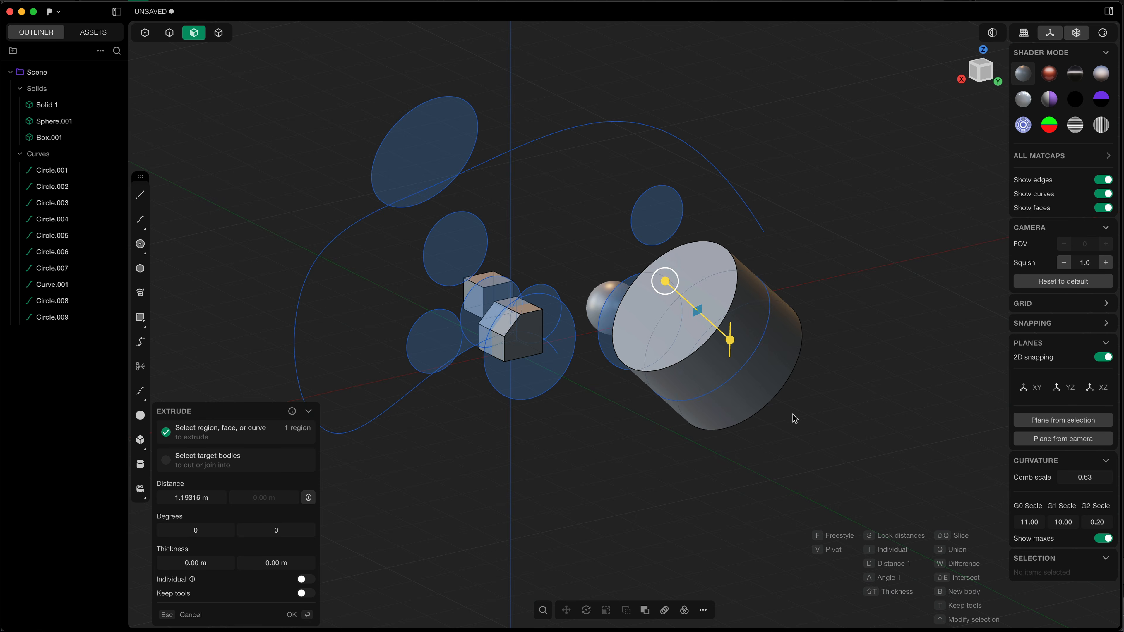
key(d)
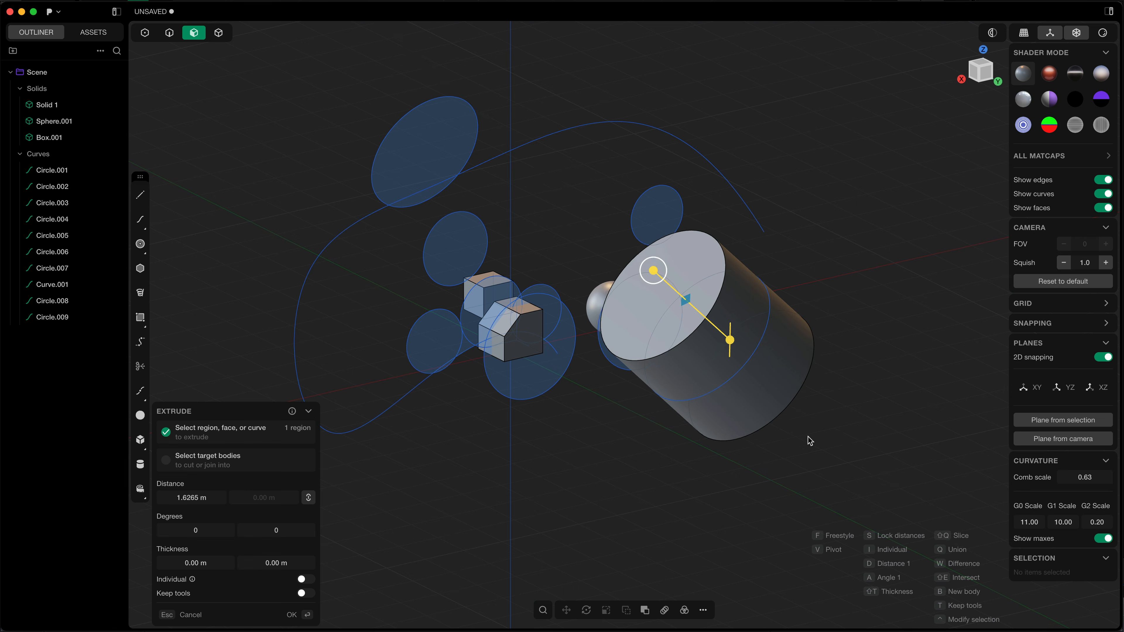
click(817, 445)
key(Return)
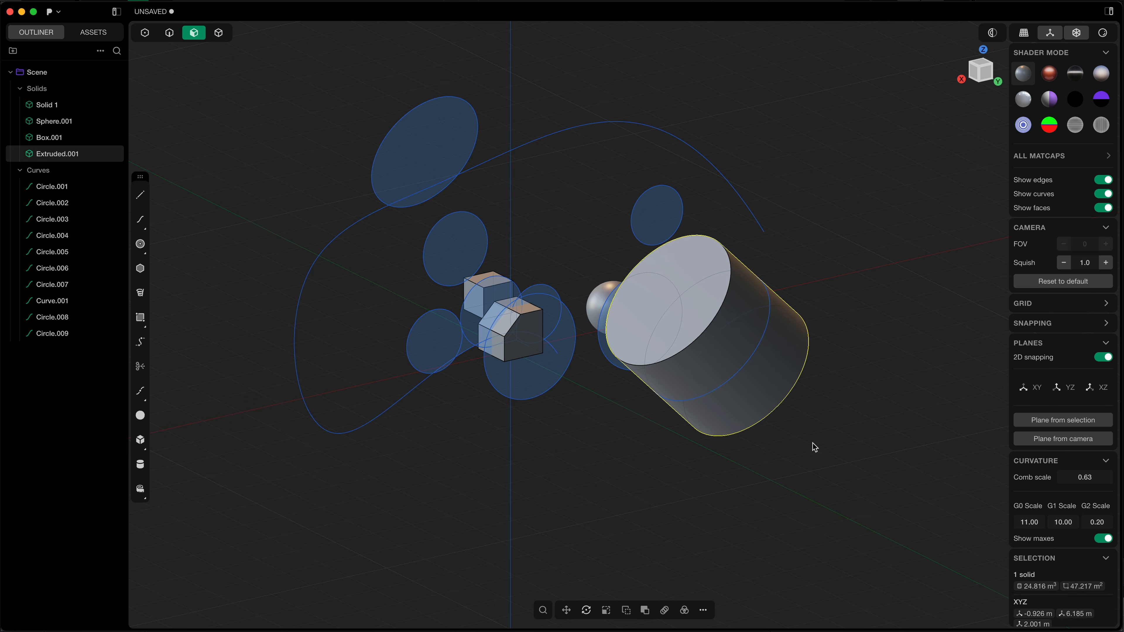
- Move the extruded cylinder 1 m along X and then a further 2 m along X within the same Move command
key(g)
middle_drag(801, 449, 811, 468)
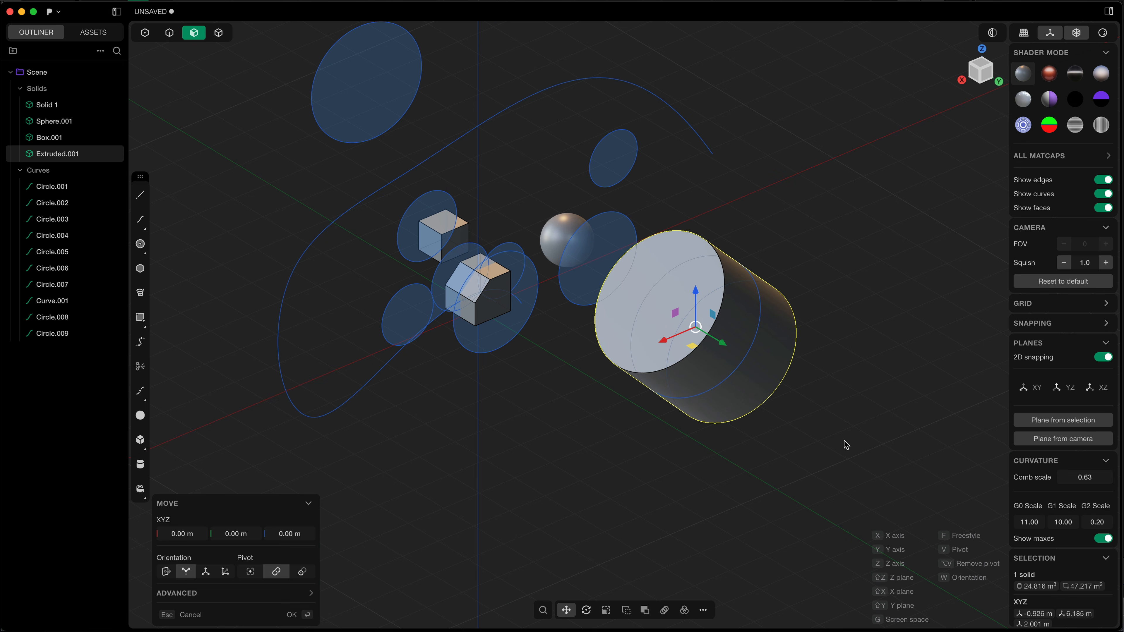
text(x)
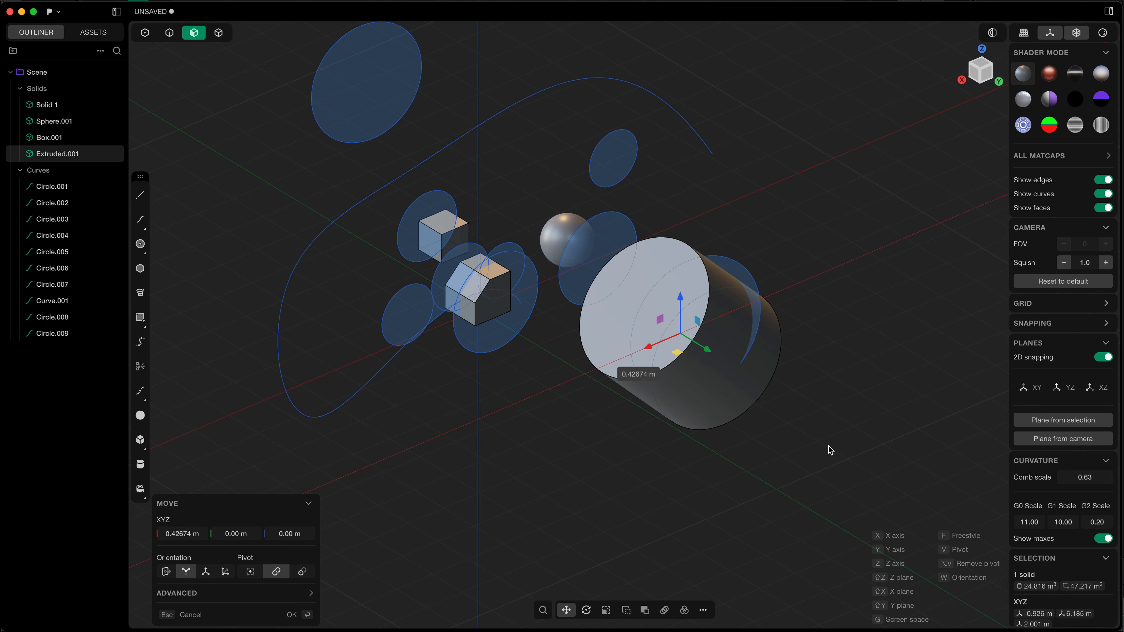
text(1)
key(Return)
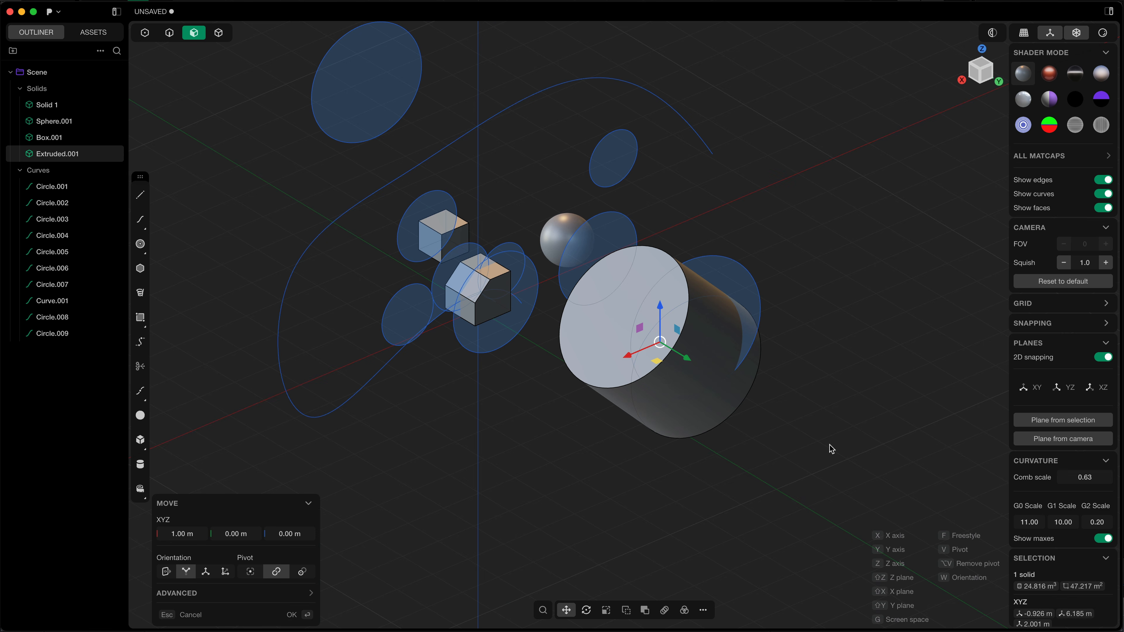
text(x)
text(2)
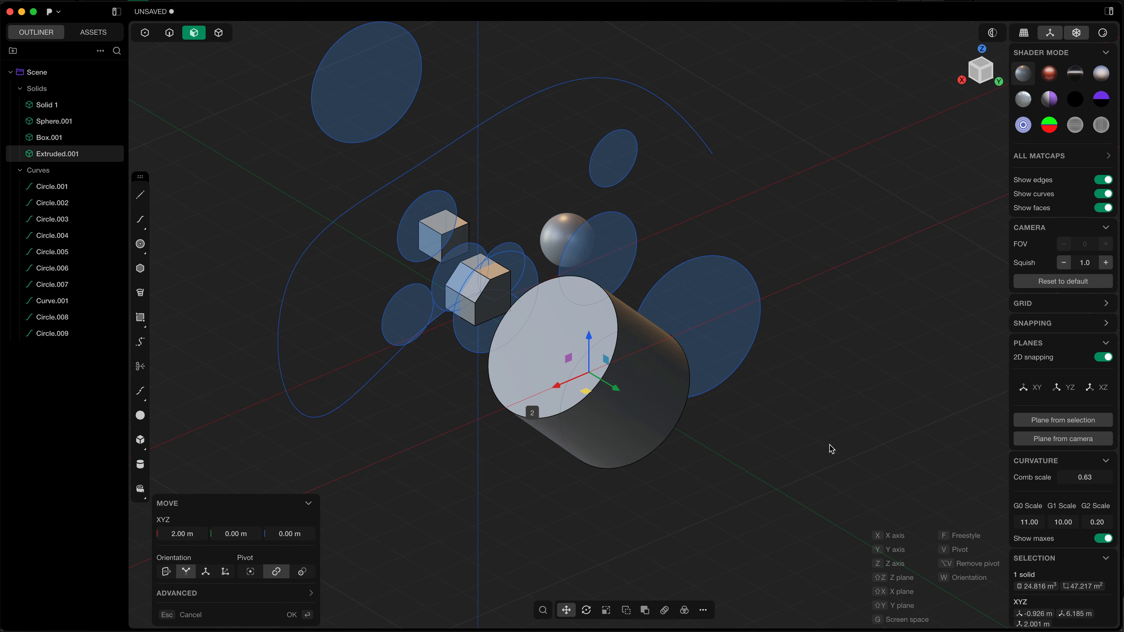
- Add offsets of 3 m along Y and 1 m along Z to the cylinder's move and finish it
text(y)
text(3z)
text(1)
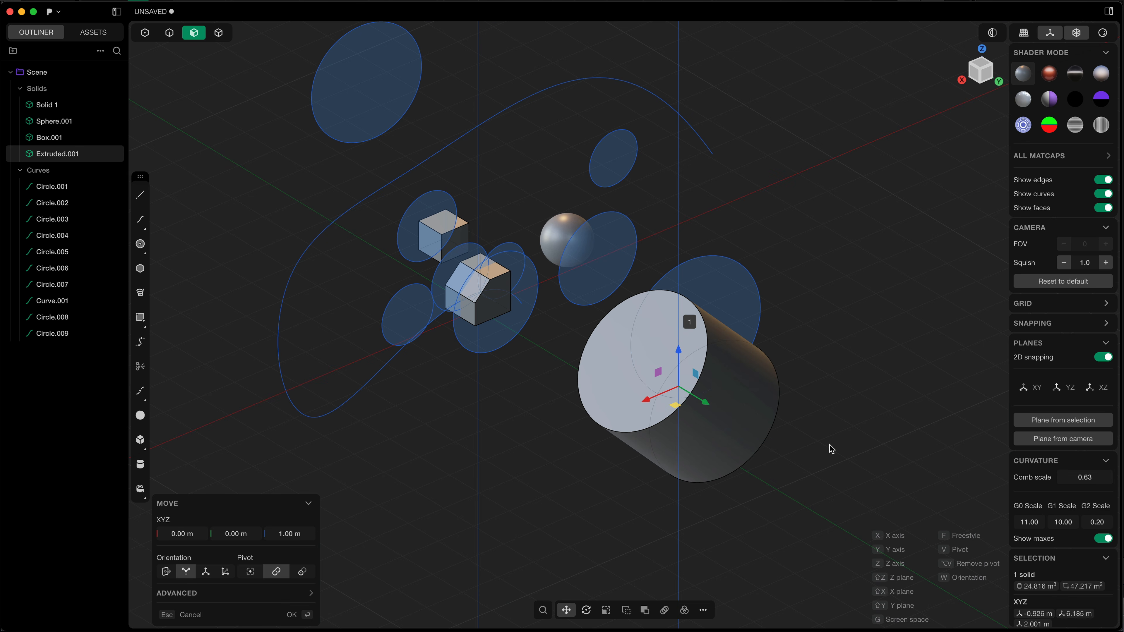
key(Return)
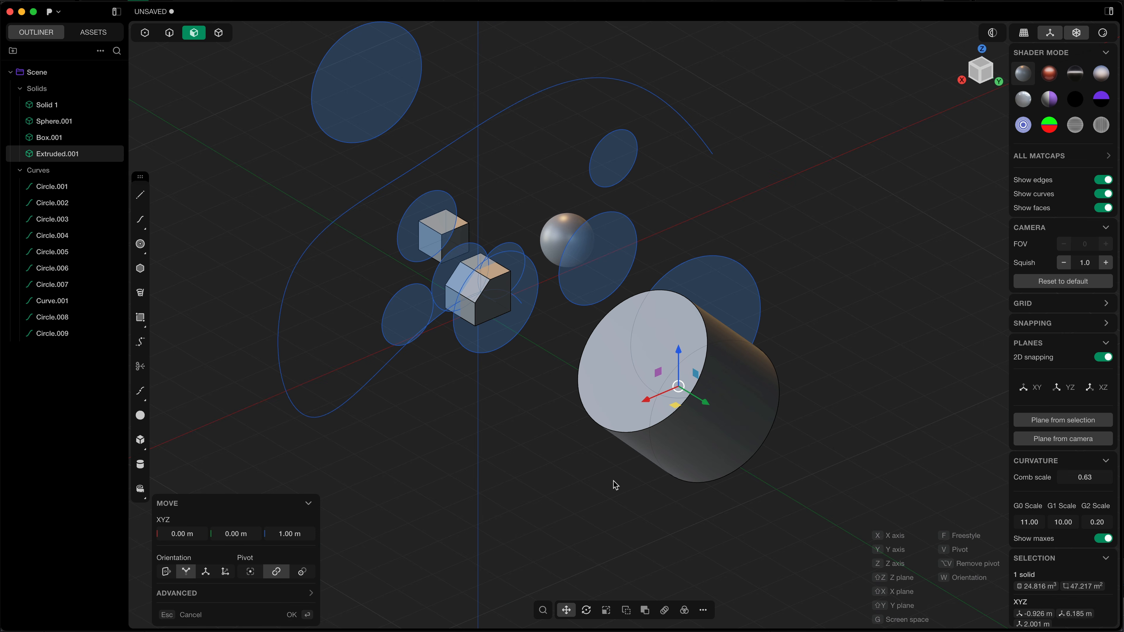
key(Return)
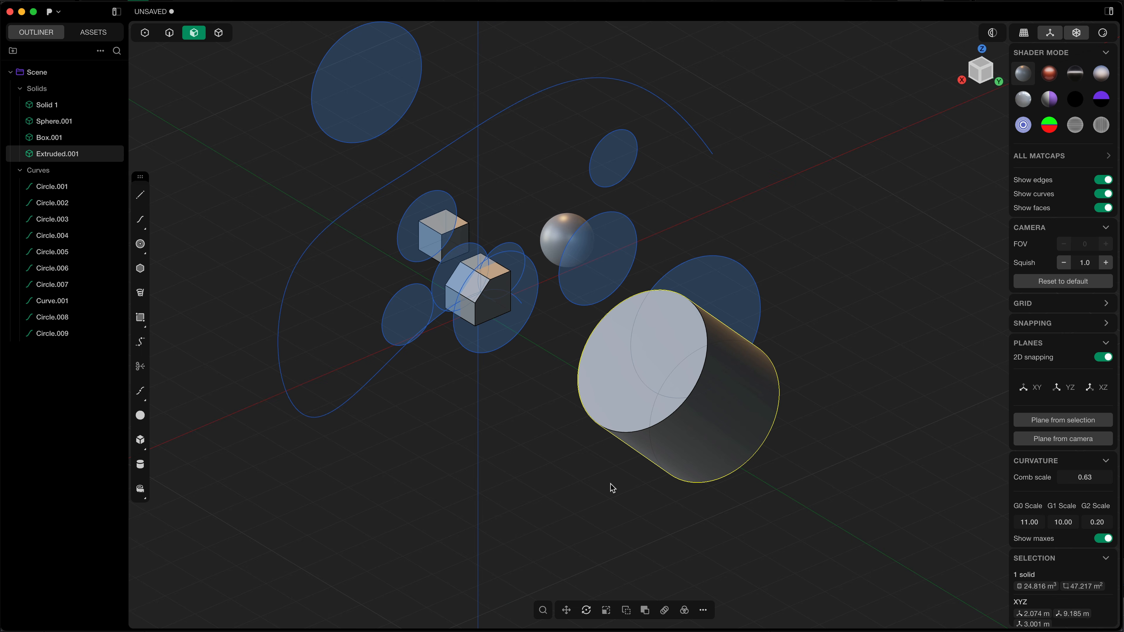
- Delete all solids and curves from the scene
scroll(561, 393, down, 3)
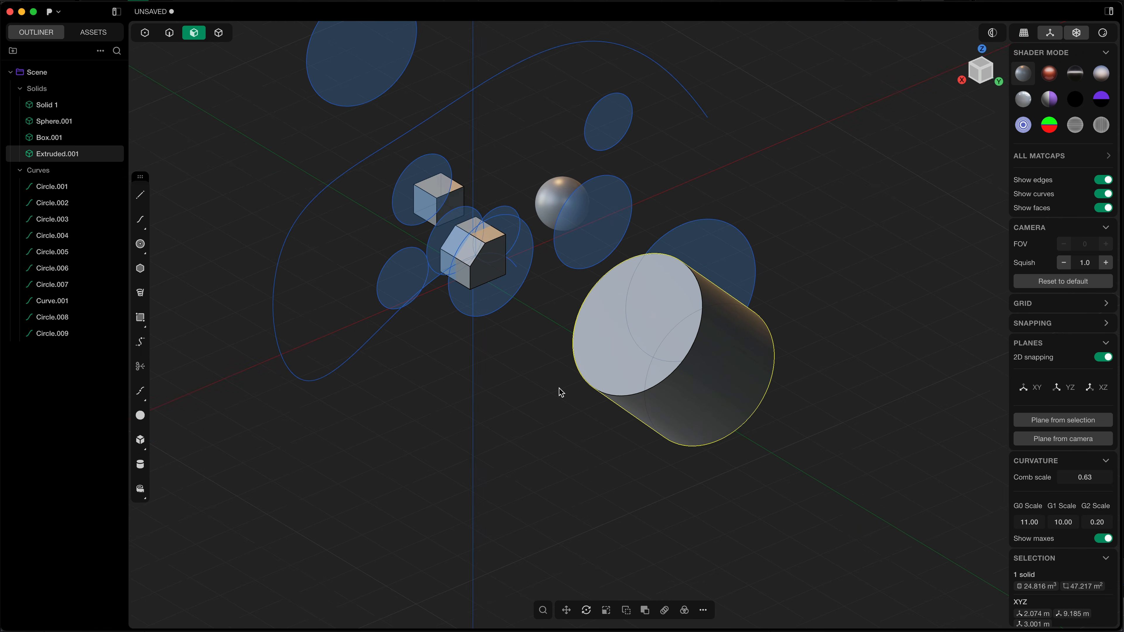
middle_drag(559, 389, 551, 388)
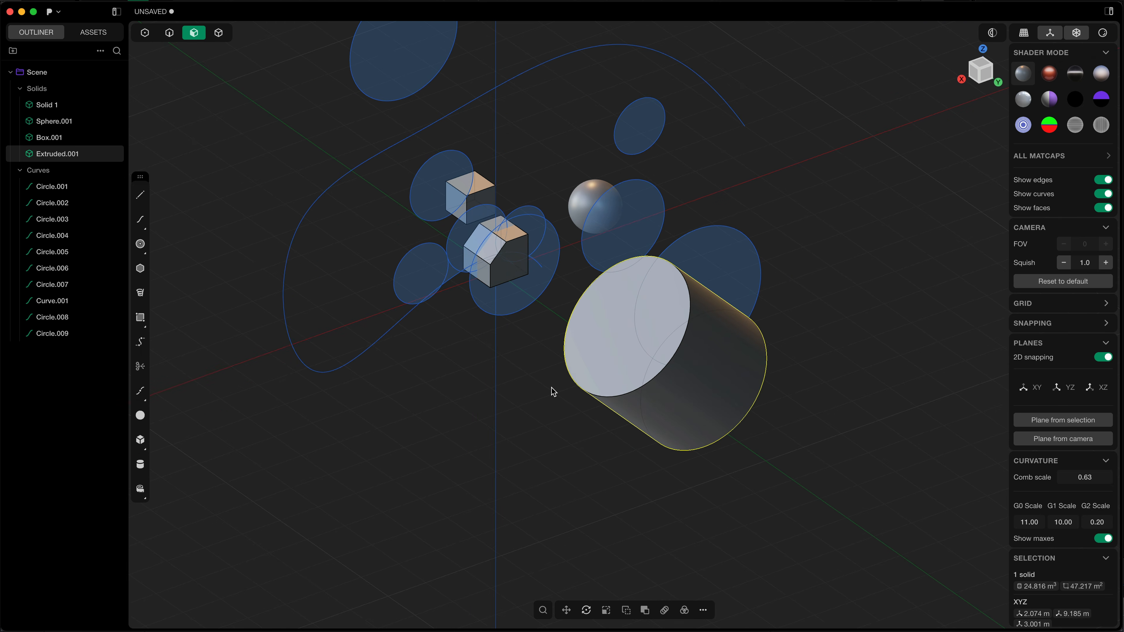
middle_drag(521, 385, 520, 385)
key(super+a)
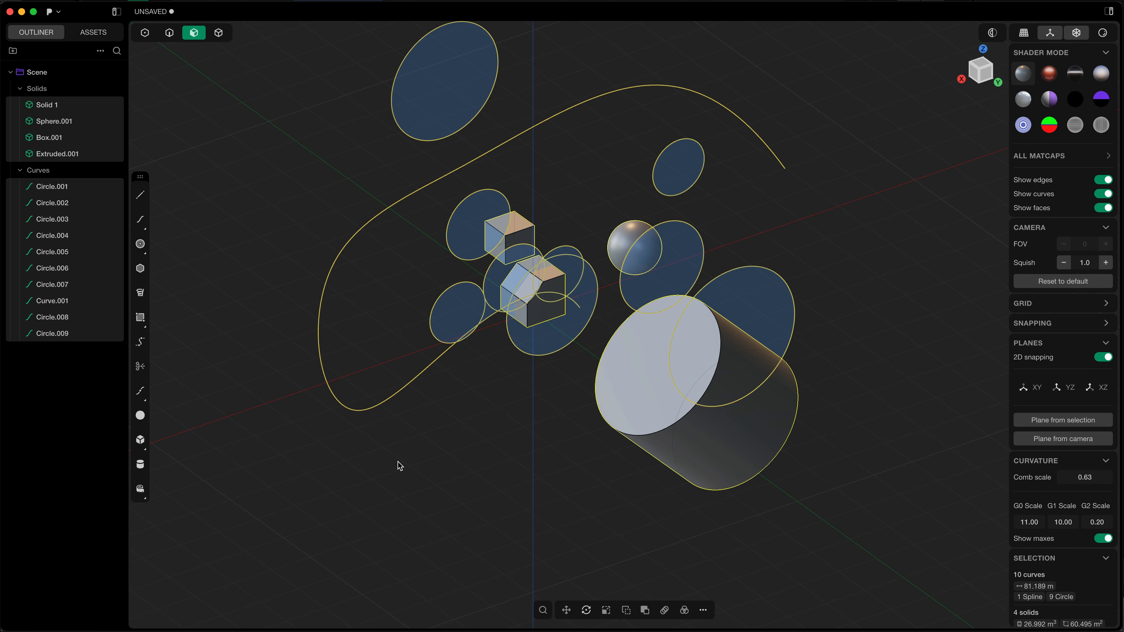
key(BackSpace)
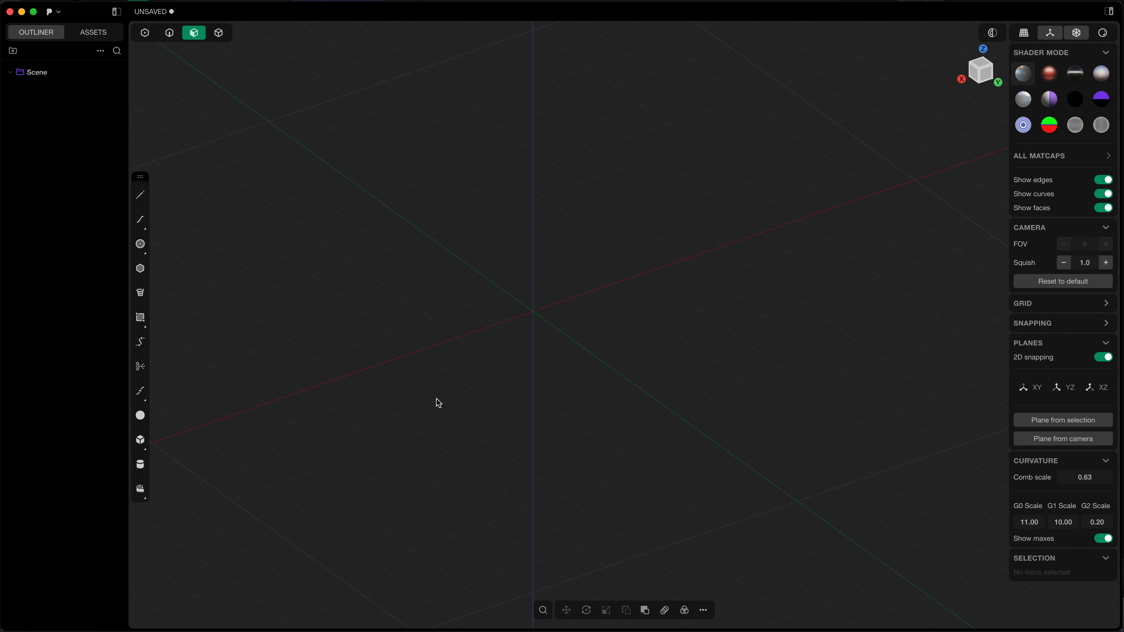
- Draw a sphere with a volume of about 7.0 m³ and put it in a new group
click(141, 415)
click(368, 312)
click(417, 330)
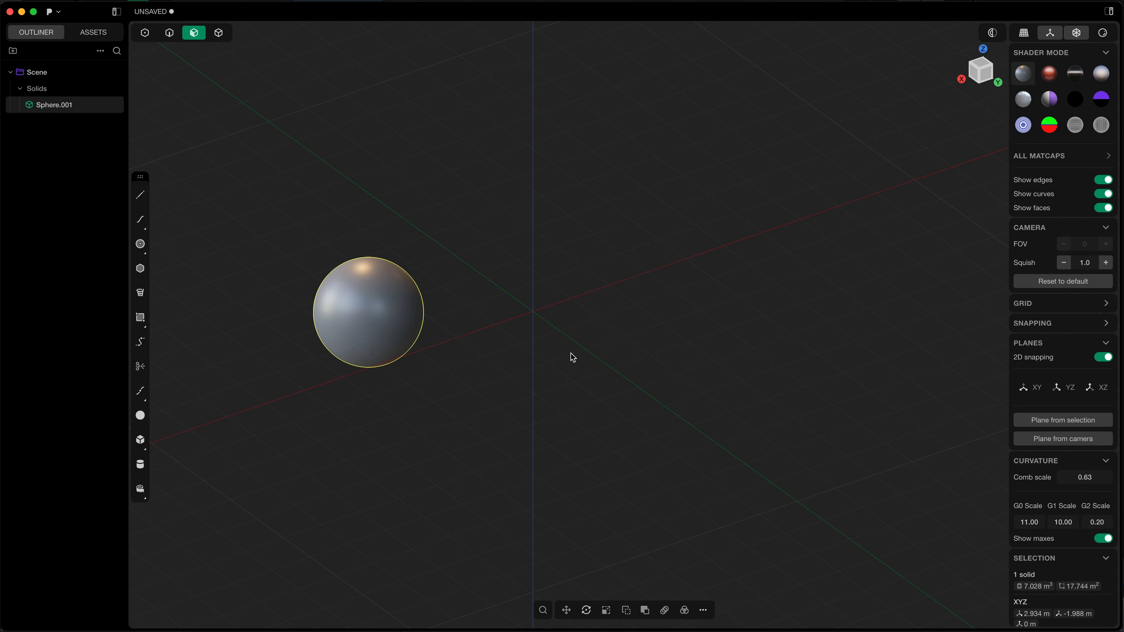
key(Escape)
click(20, 89)
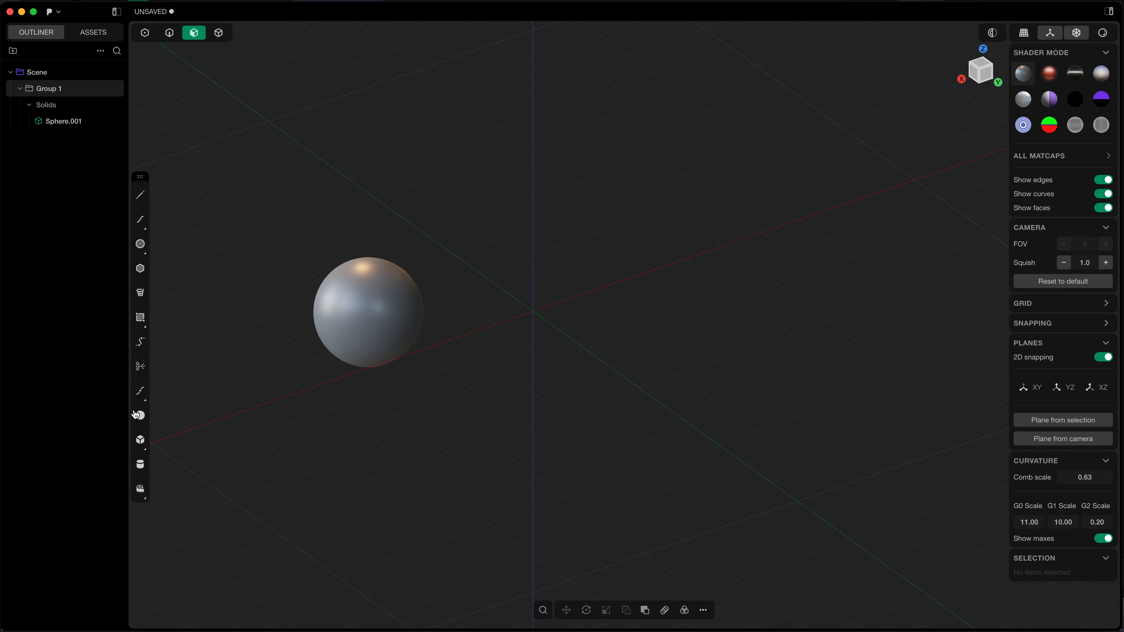
- Draw a second sphere of about 9.6 m³ outside the group, on the other side of the origin
click(140, 415)
click(723, 279)
click(793, 296)
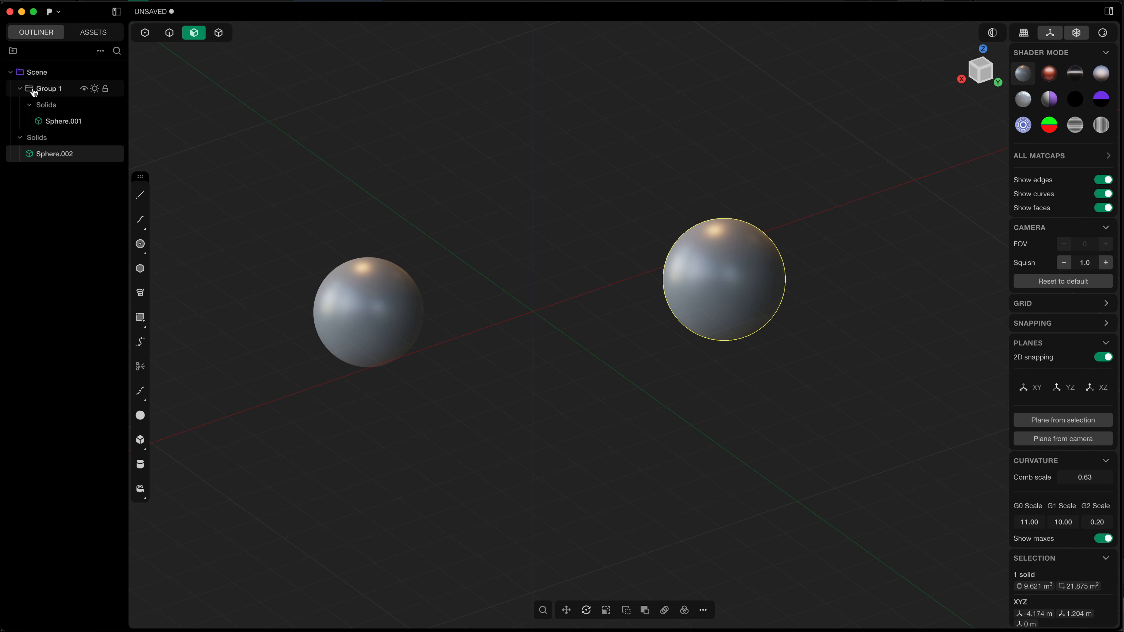
- Make Group 1 the active group and add two smaller spheres of about 1.9 m³ each to it
key(Escape)
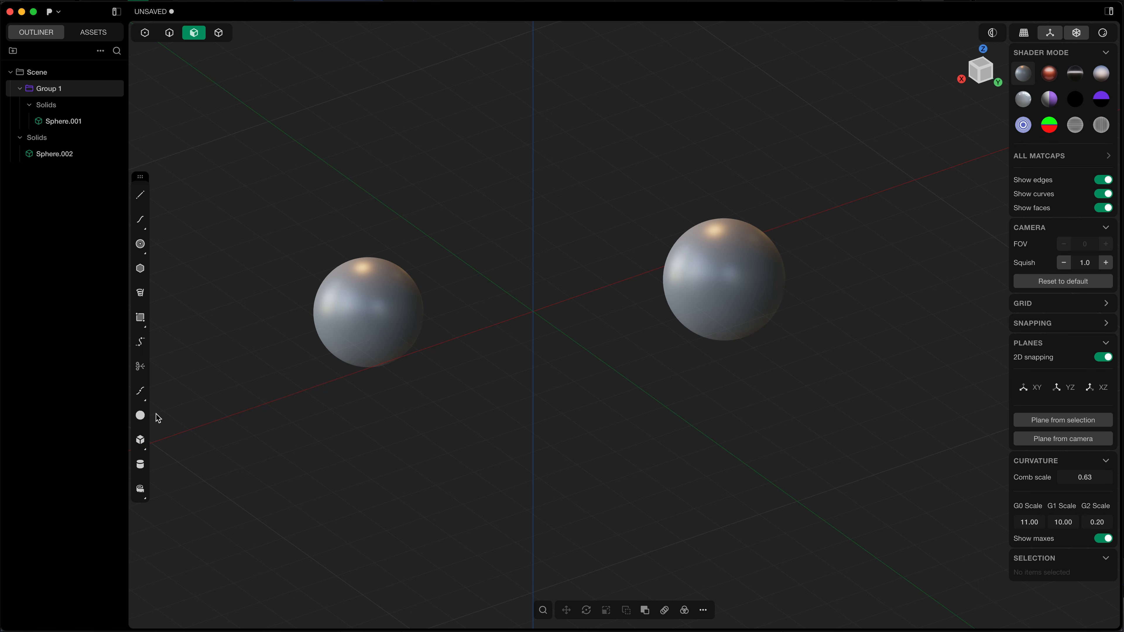
click(140, 415)
click(461, 167)
click(485, 181)
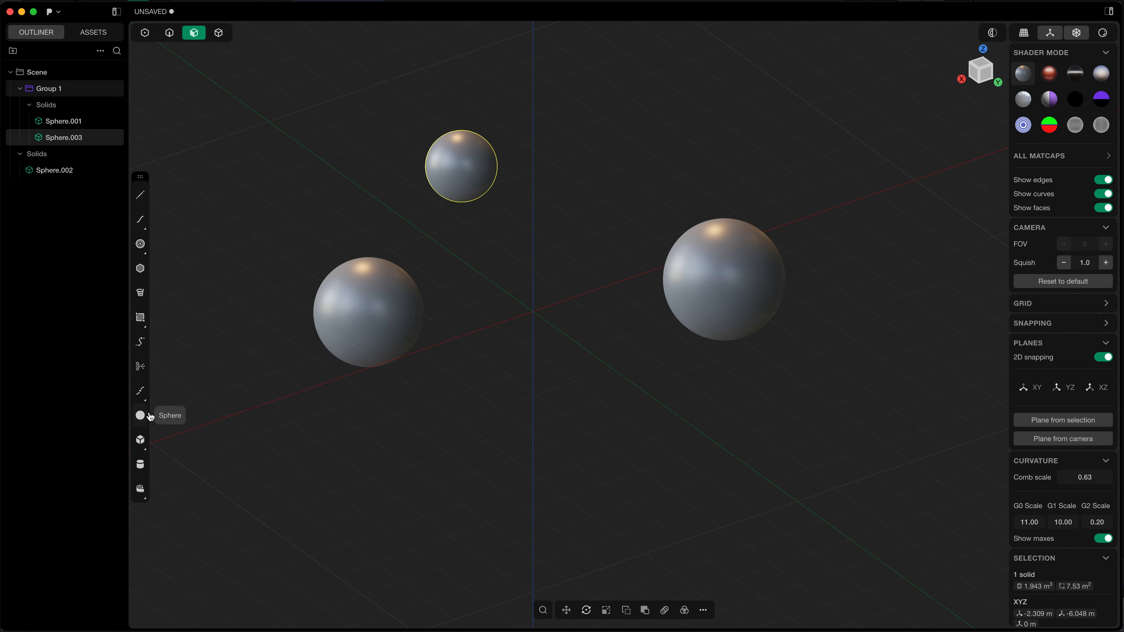
click(140, 415)
click(487, 376)
click(524, 380)
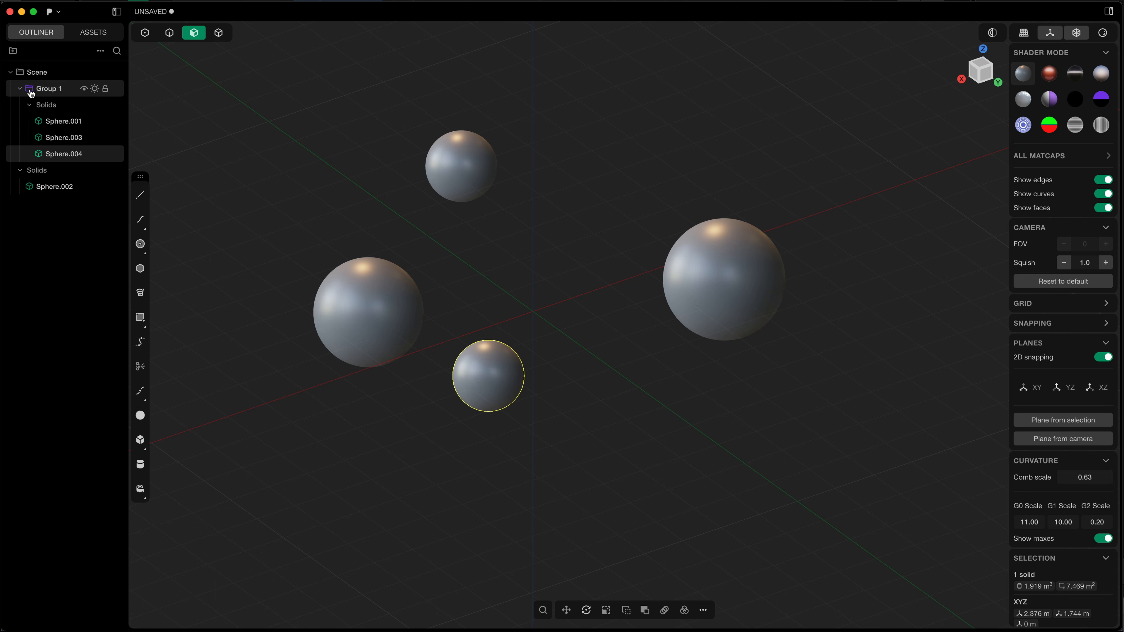
- Create an instance of Group 1 in its original position
click(50, 92)
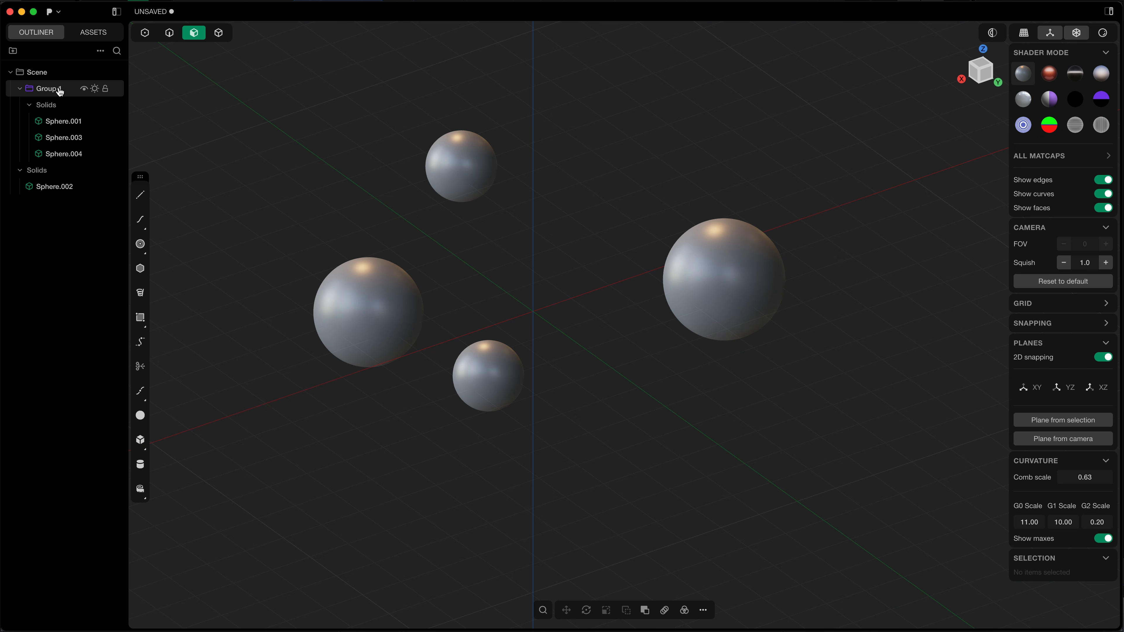
key(alt+d)
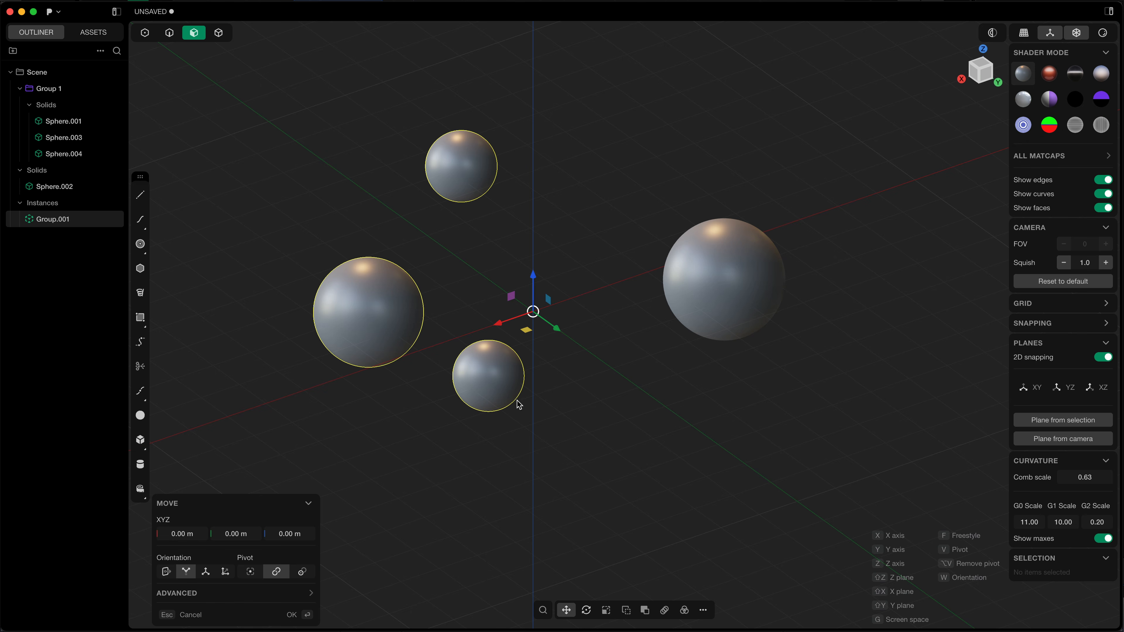
key(Return)
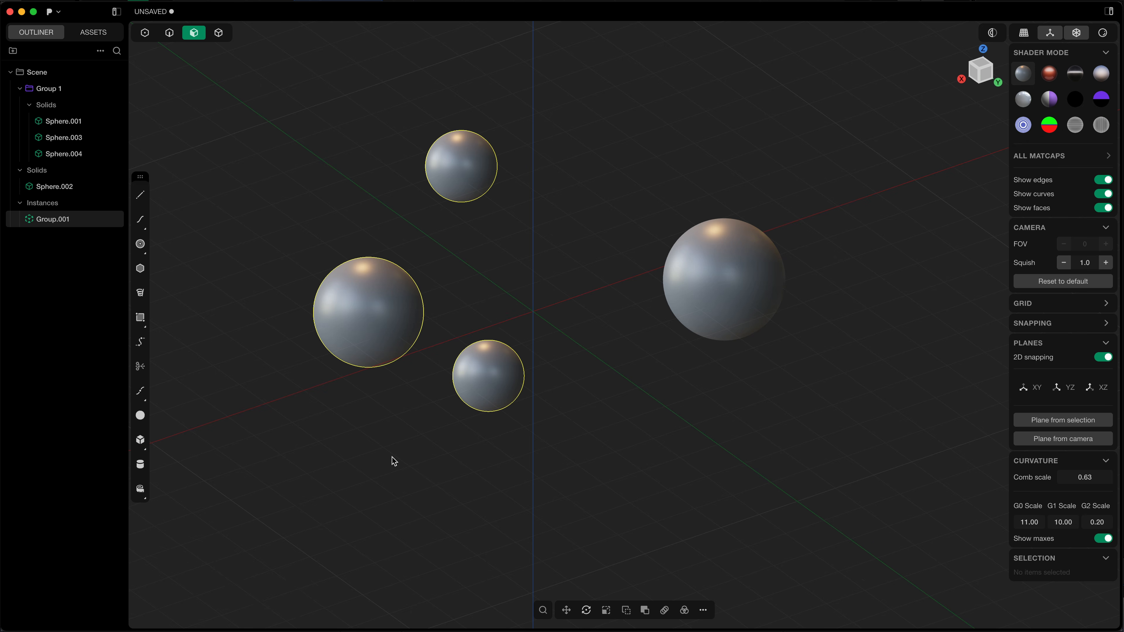
- Mirror the group instance across the origin by scaling it by -1 along Y
text(sy)
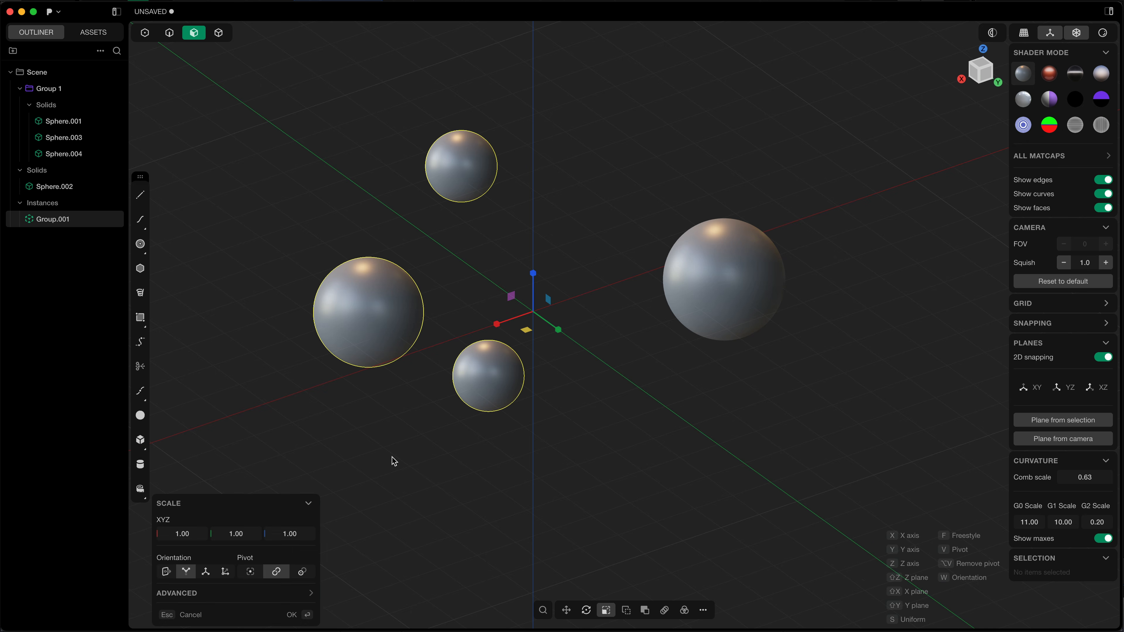
text(-1)
key(Return)
key(Return)
middle_drag(394, 446, 408, 447)
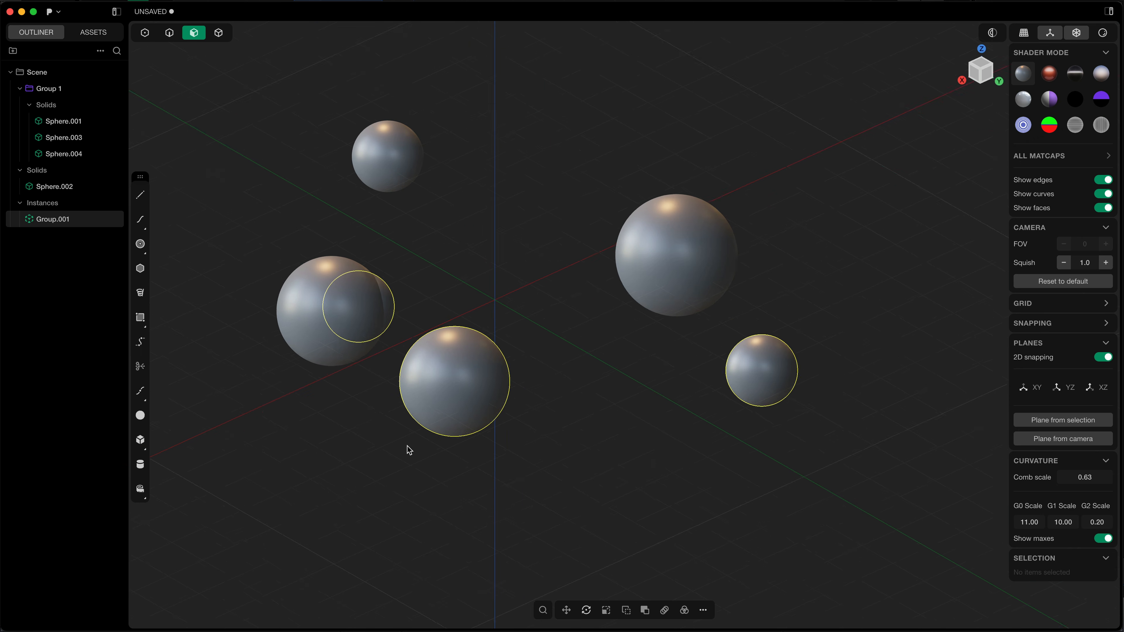
- Delete the large sphere that lies outside the group
scroll(408, 446, down, 2)
click(408, 446)
click(78, 191)
key(Delete)
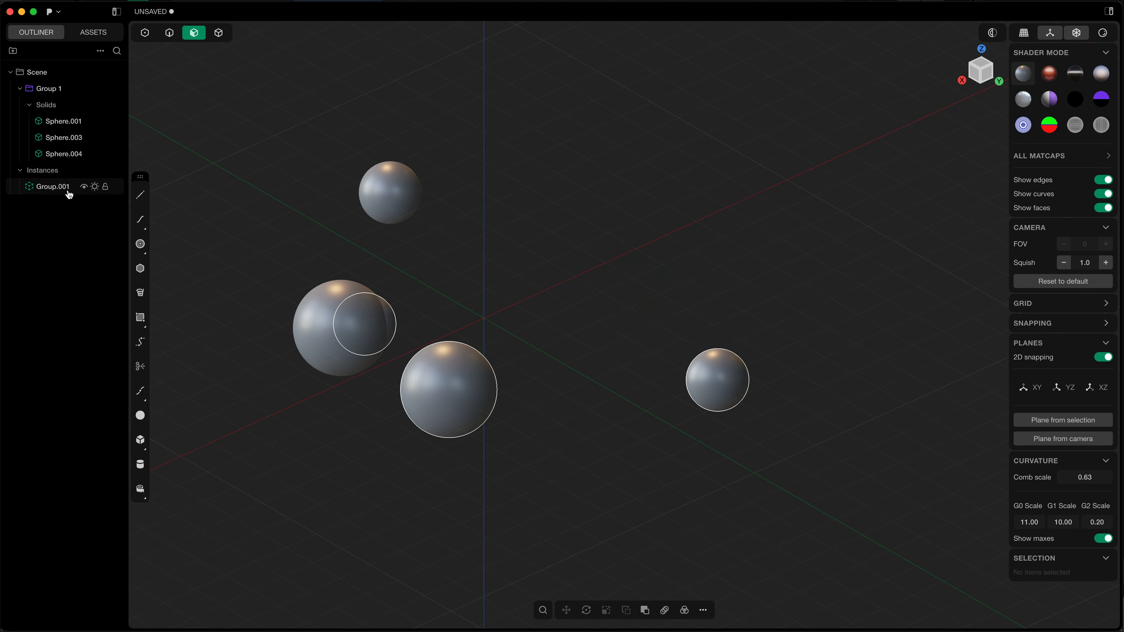
- Draw a circle with a radius of about 1.52 m on the ground plane inside the active group
middle_drag(265, 190, 186, 188)
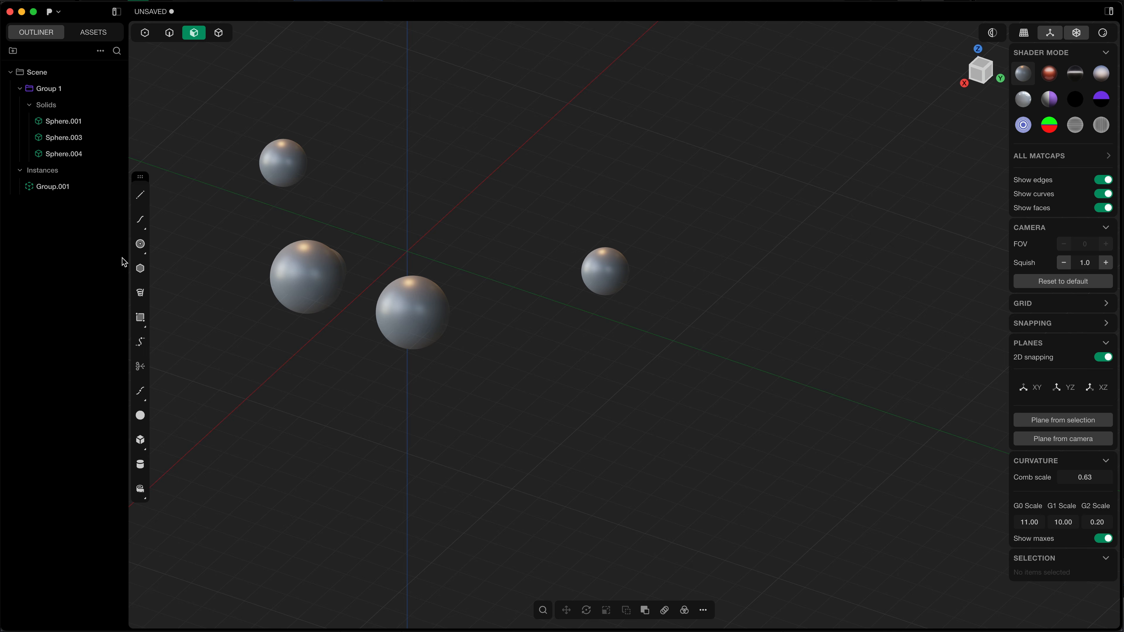
click(140, 244)
click(570, 173)
click(618, 175)
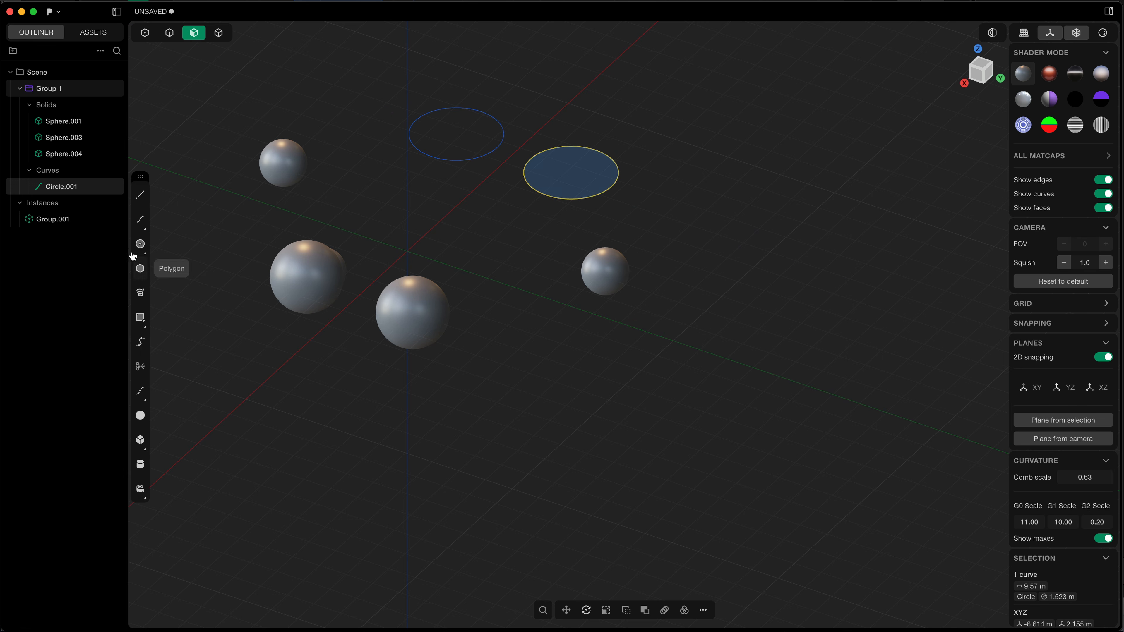
- Draw an S-shaped spline about 25.1 m long beside the spheres inside the active group
click(142, 218)
click(831, 199)
click(710, 192)
click(665, 309)
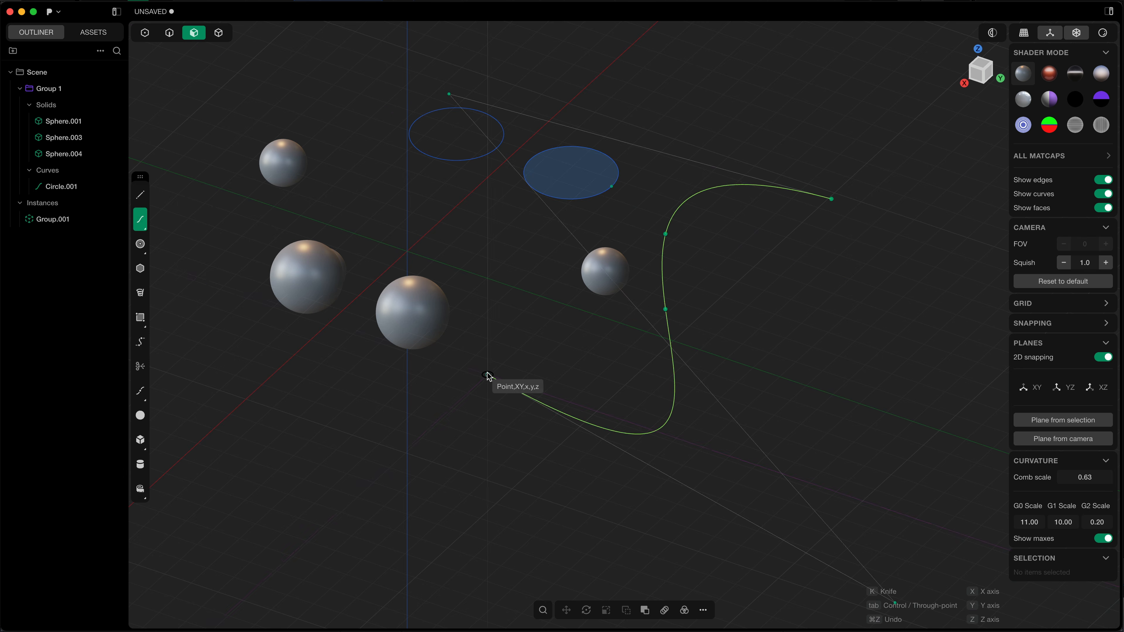
click(489, 376)
right_click(489, 377)
scroll(488, 405, down, 5)
mouse_move(493, 403)
middle_down()
mouse_move(477, 351)
mouse_move(499, 394)
mouse_move(489, 412)
middle_up()
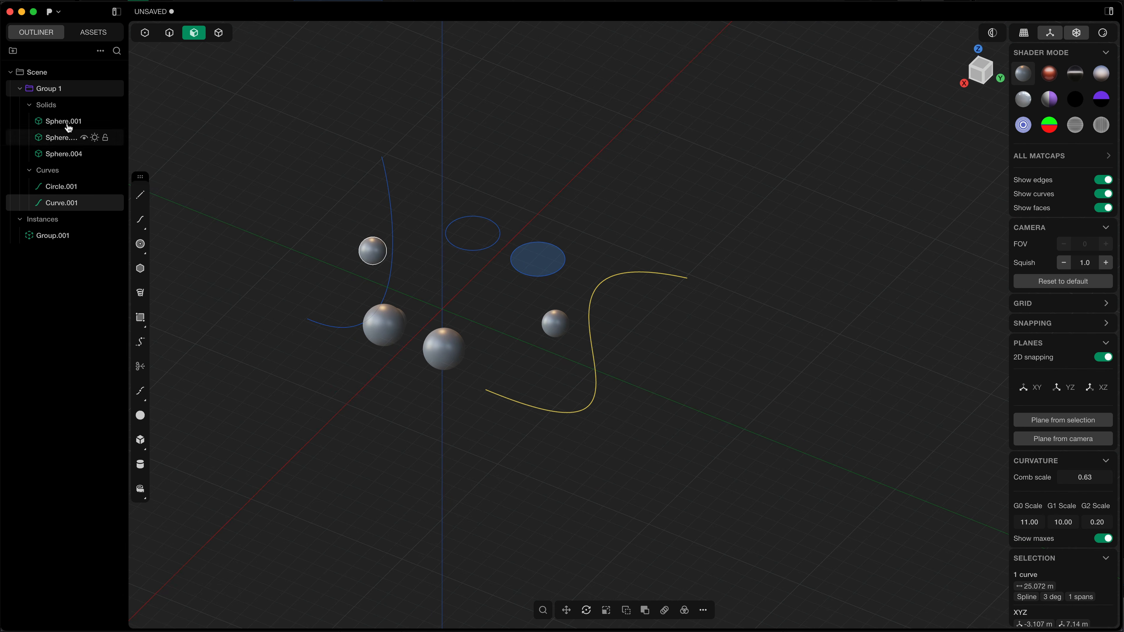